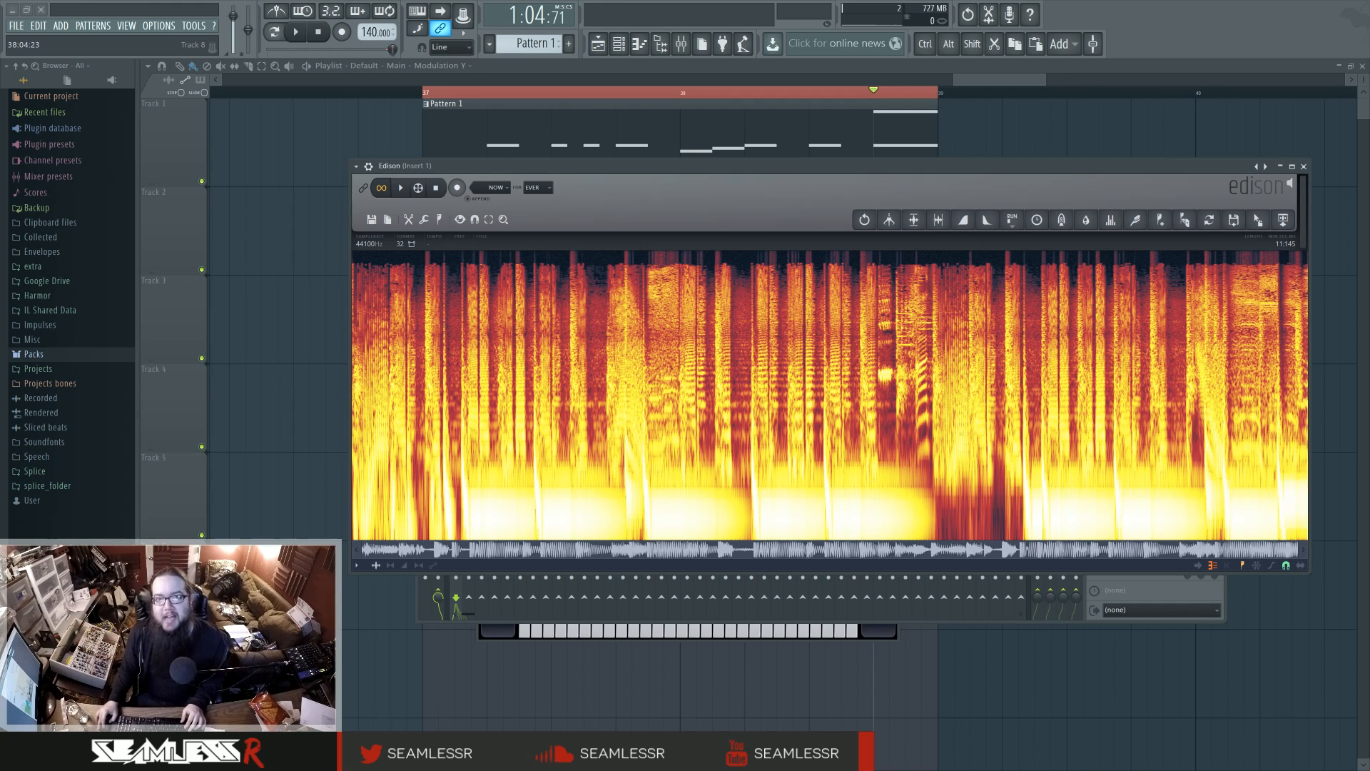
Step: Play back the recorded reference audio in Edison, and play the project's Pattern 1 to compare the sound
{"action": "left_click", "coordinate": [400, 188]}
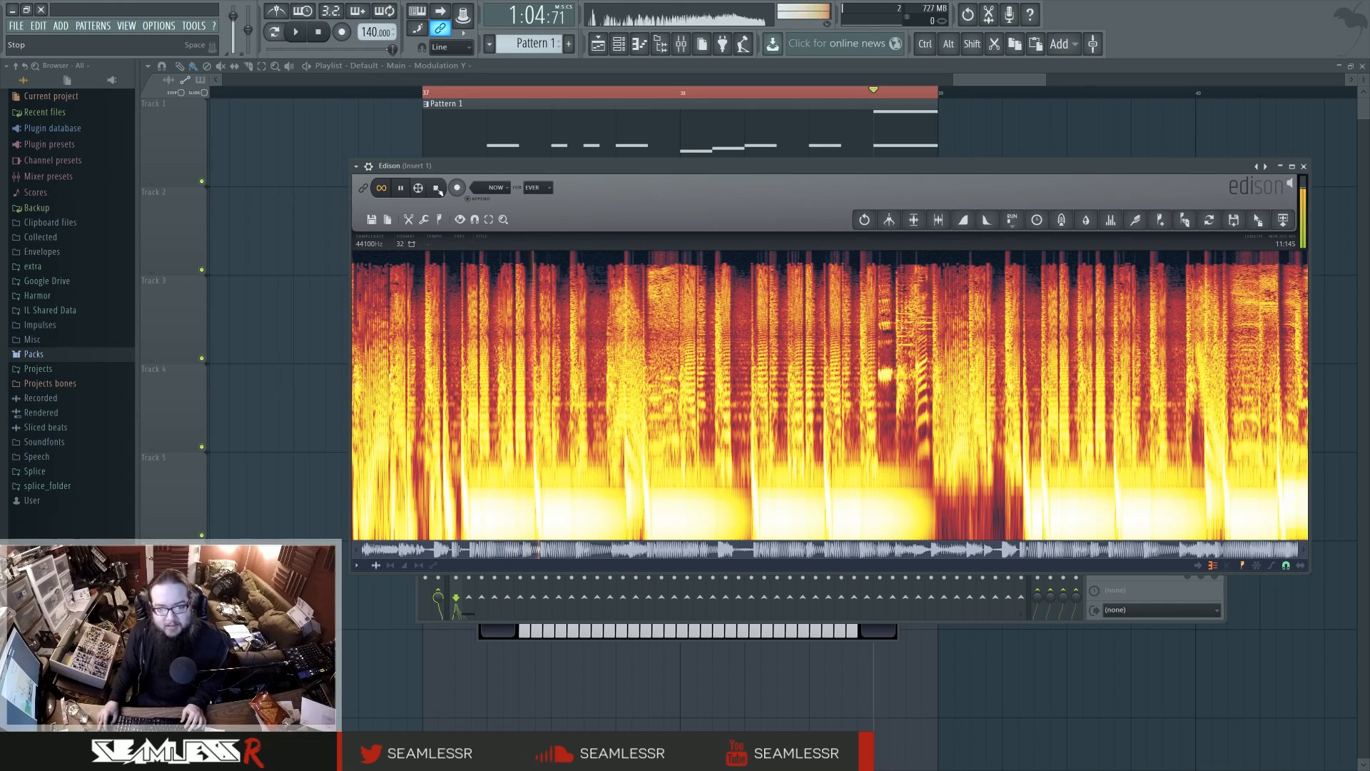
{"action": "left_click", "coordinate": [440, 191]}
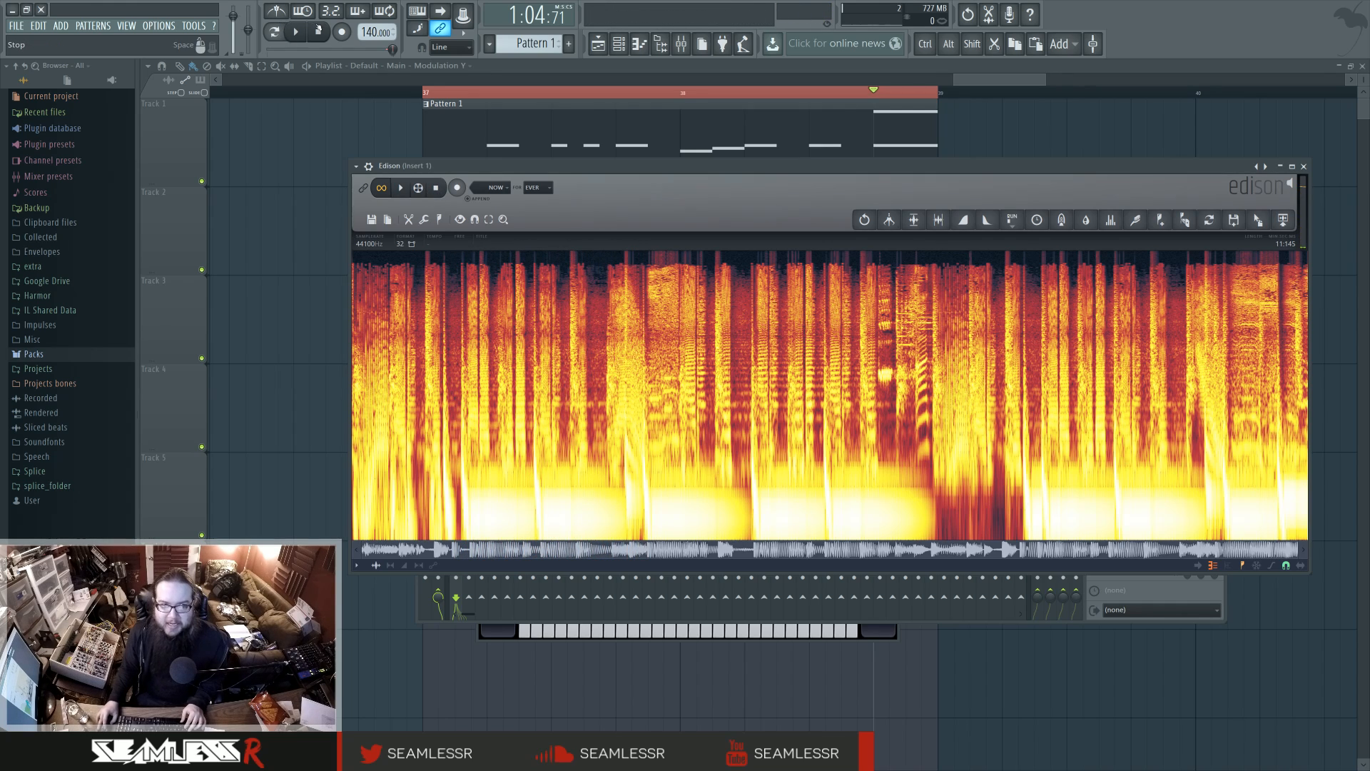
{"action": "left_click", "coordinate": [298, 34]}
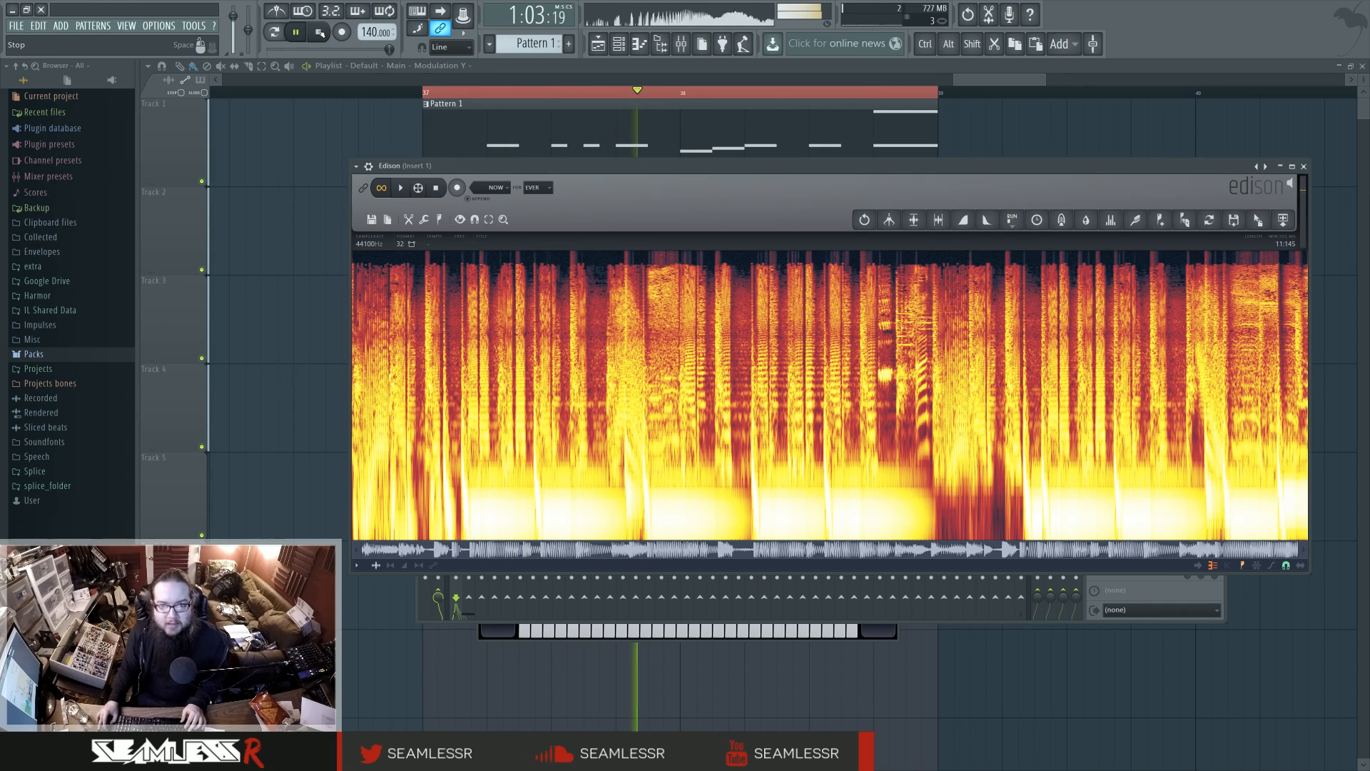
{"action": "left_click", "coordinate": [319, 33]}
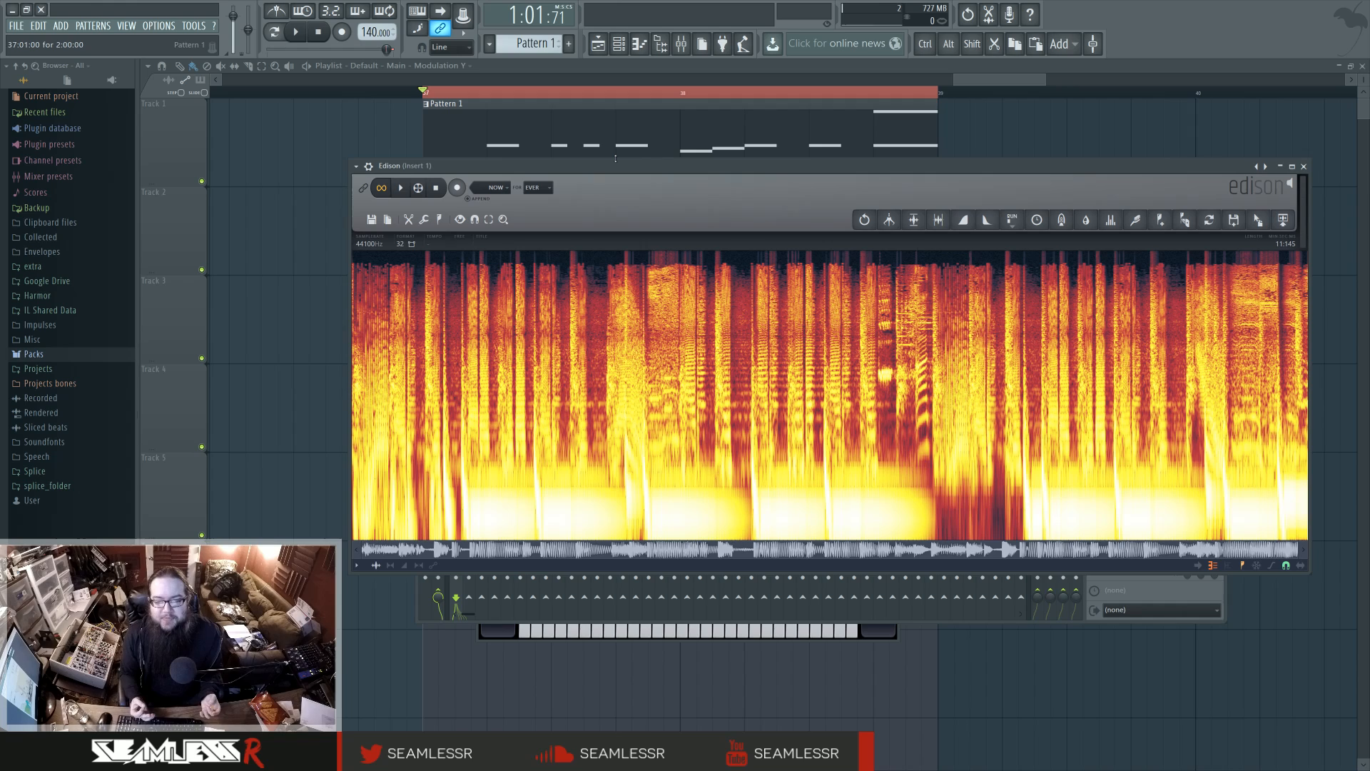
Step: Enlarge the Edison window vertically and examine the recording's spectrogram around the 3-second mark
{"action": "right_click", "coordinate": [604, 294]}
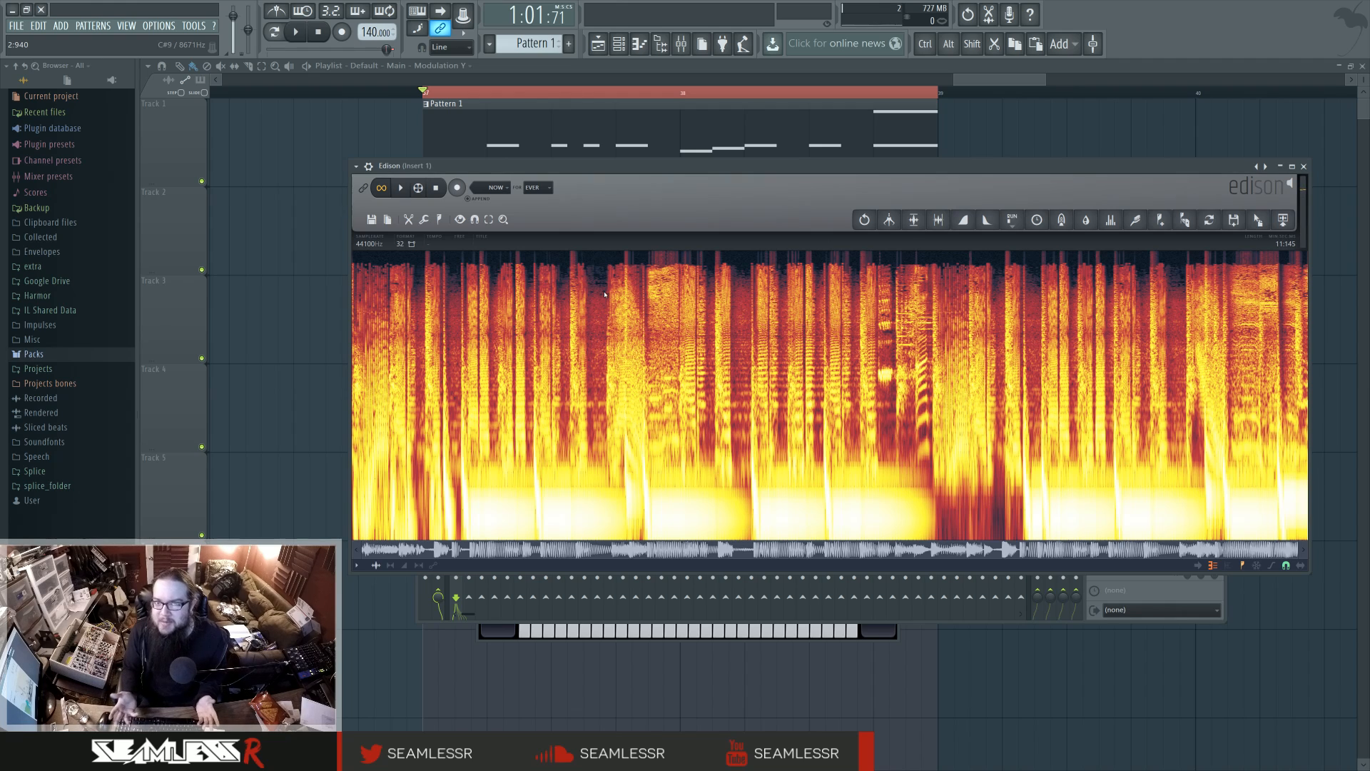
{"action": "scroll", "coordinate": [608, 328], "scroll_direction": "up", "scroll_amount": 6, "text": "ctrl"}
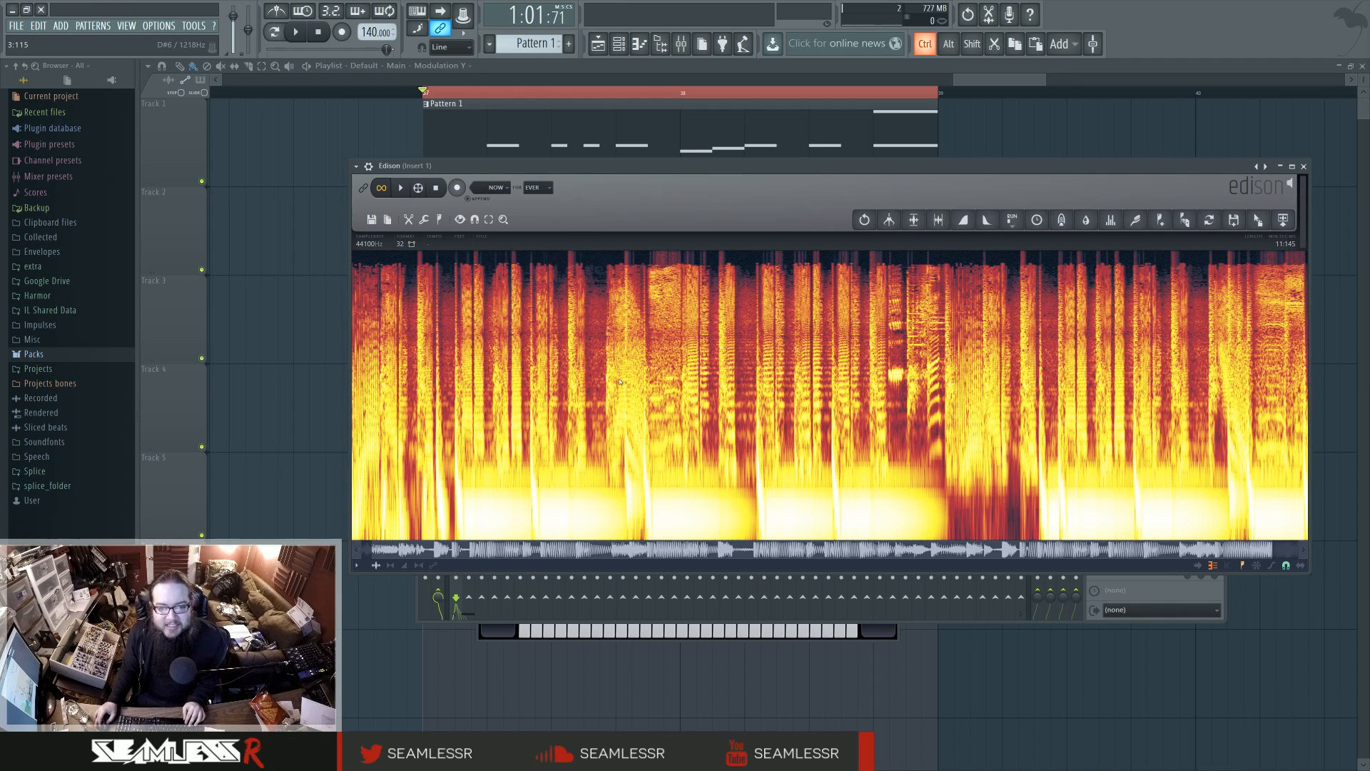
{"action": "scroll", "coordinate": [609, 380], "scroll_direction": "up", "scroll_amount": 2, "text": "ctrl"}
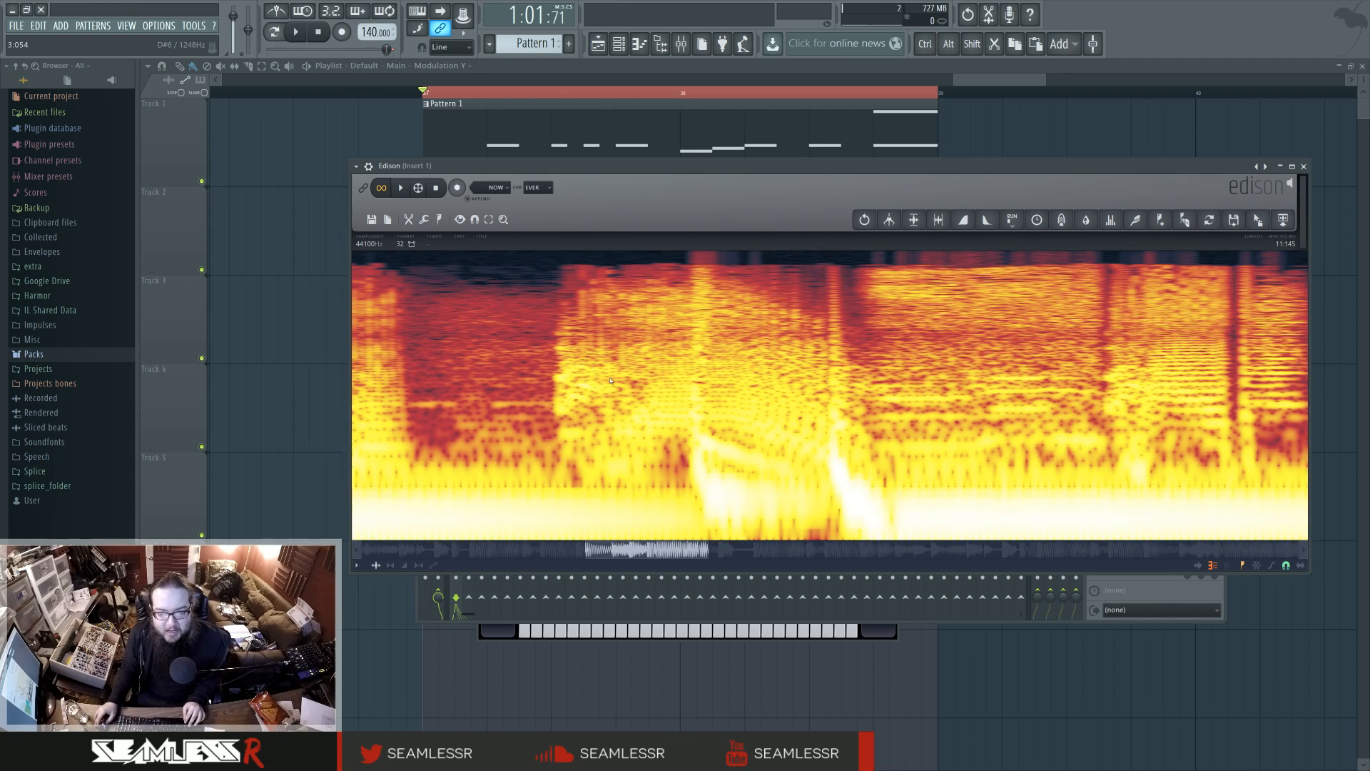
{"action": "scroll", "coordinate": [611, 378], "scroll_direction": "down", "scroll_amount": 1}
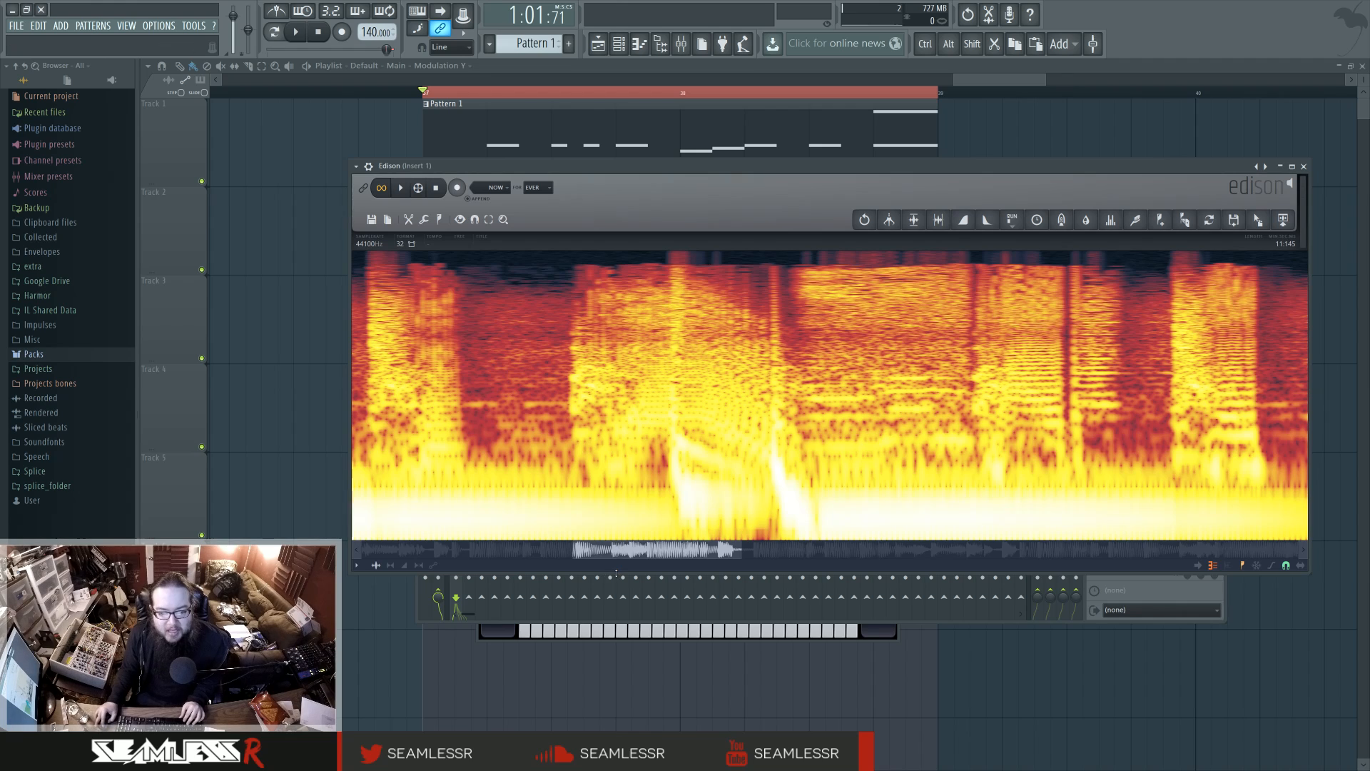
{"action": "left_click_drag", "start_coordinate": [628, 572], "coordinate": [629, 663]}
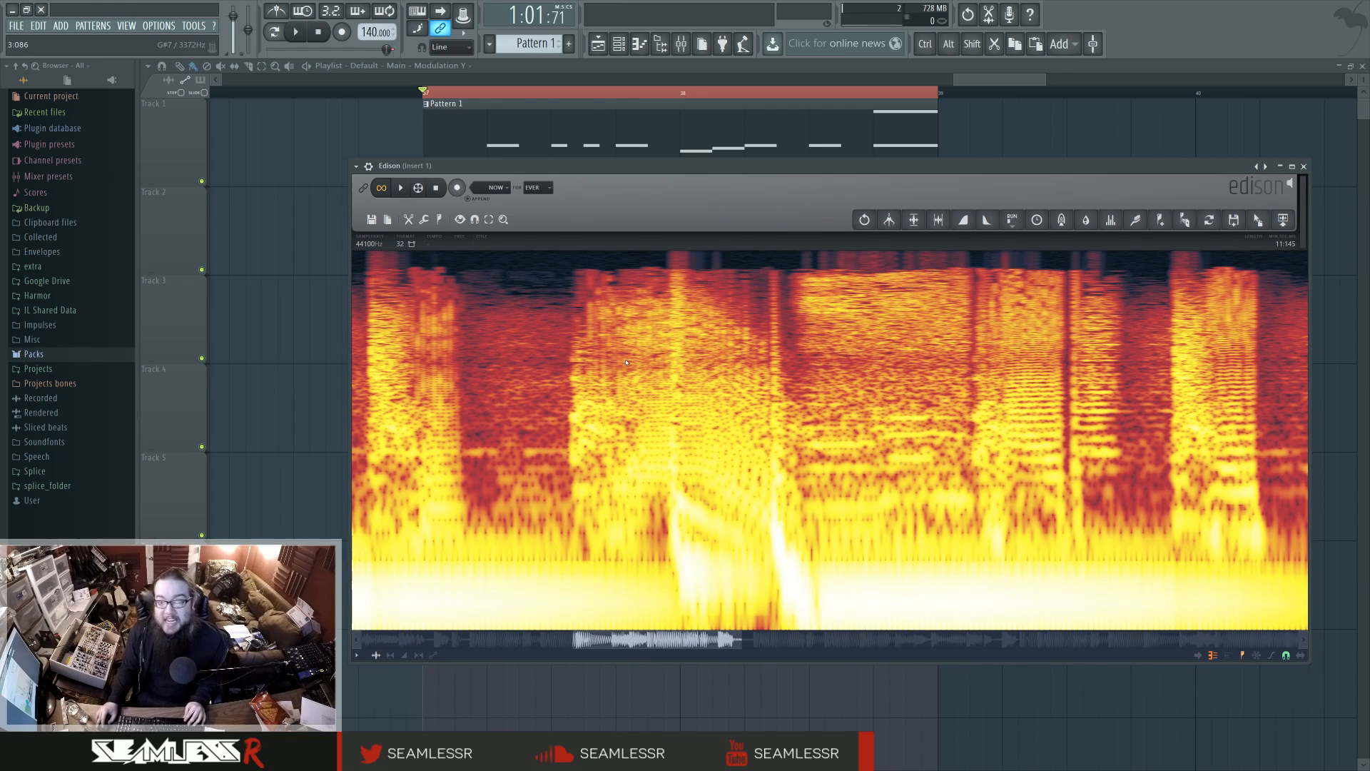
{"action": "scroll", "coordinate": [622, 357], "scroll_direction": "down", "scroll_amount": 2}
{"action": "scroll", "coordinate": [621, 357], "scroll_direction": "down", "scroll_amount": 2}
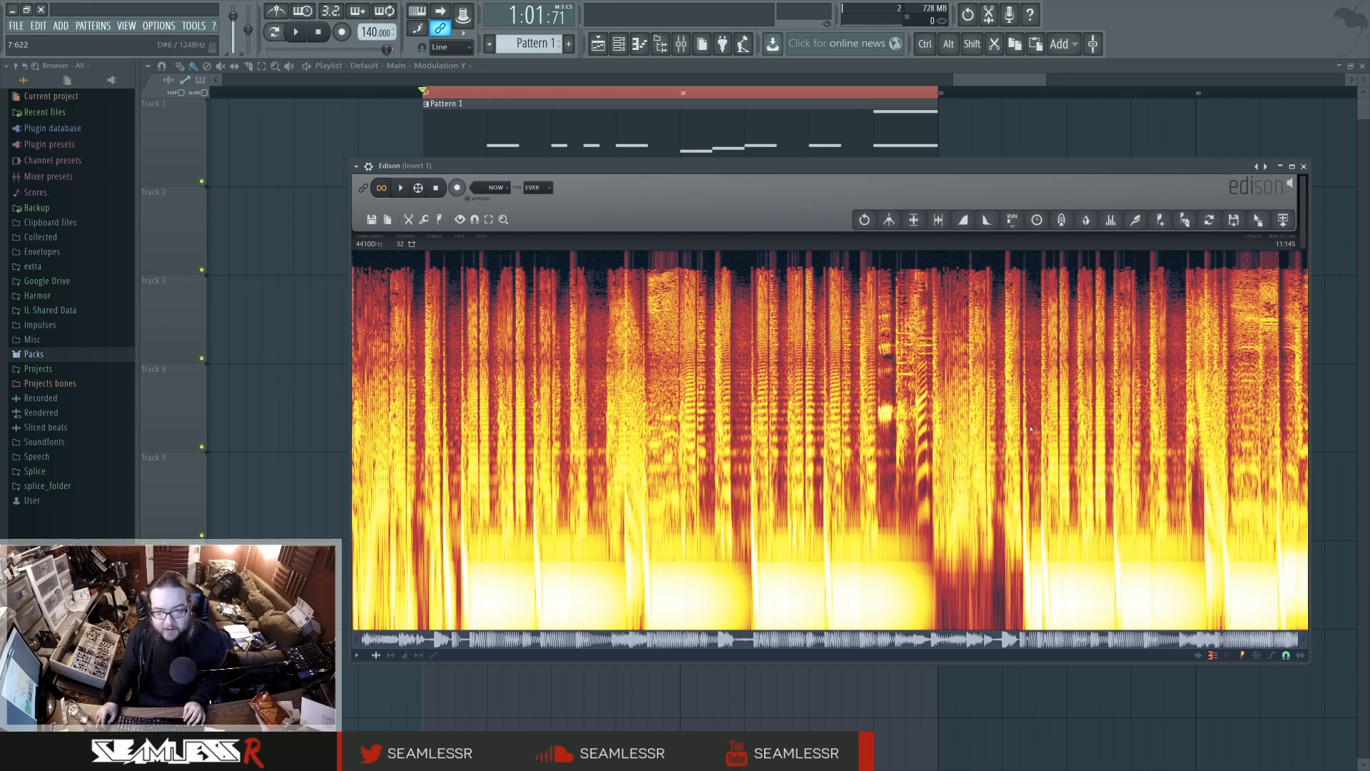
Step: Audition and compare the spectrogram passages near 10 seconds and near 3 seconds of the recording
{"action": "right_click", "coordinate": [1193, 370]}
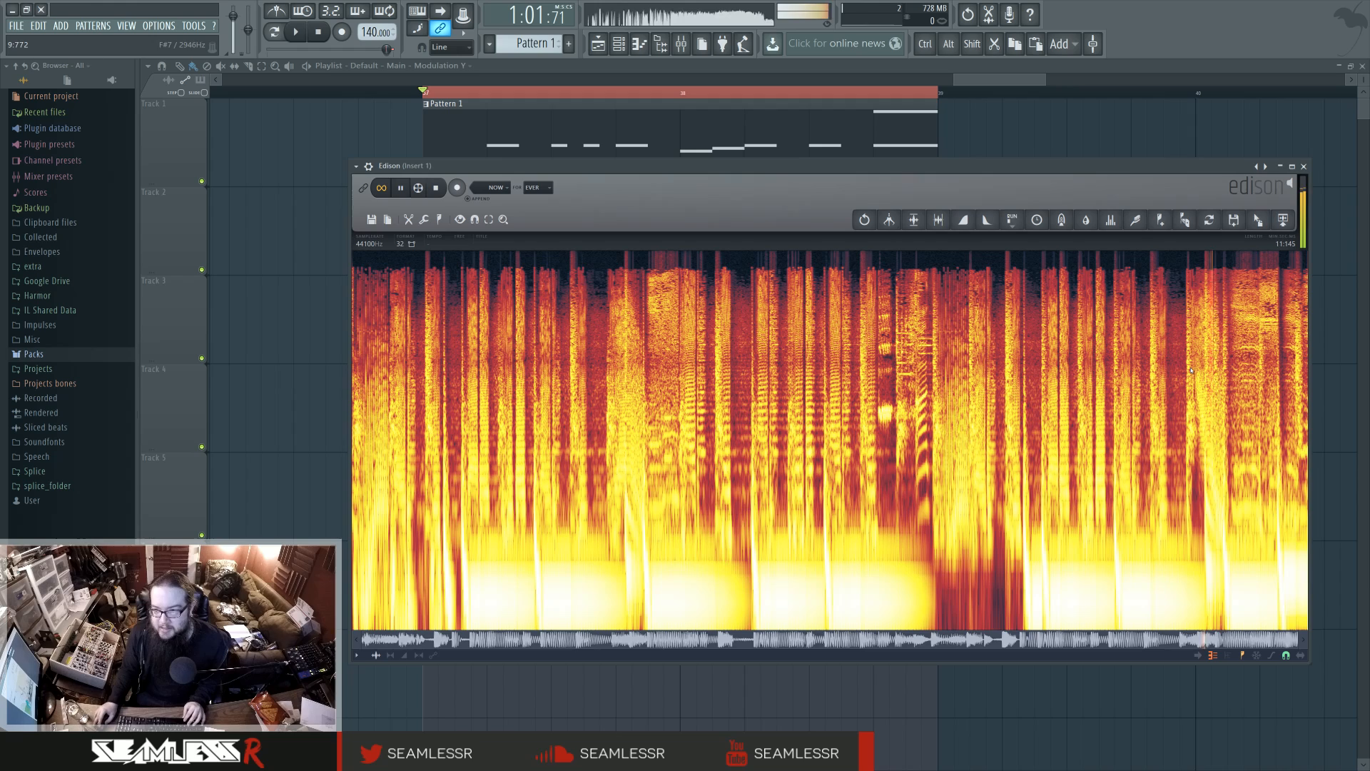
{"action": "scroll", "coordinate": [1222, 378], "scroll_direction": "up", "scroll_amount": 4}
{"action": "scroll", "coordinate": [815, 443], "scroll_direction": "down", "scroll_amount": 3}
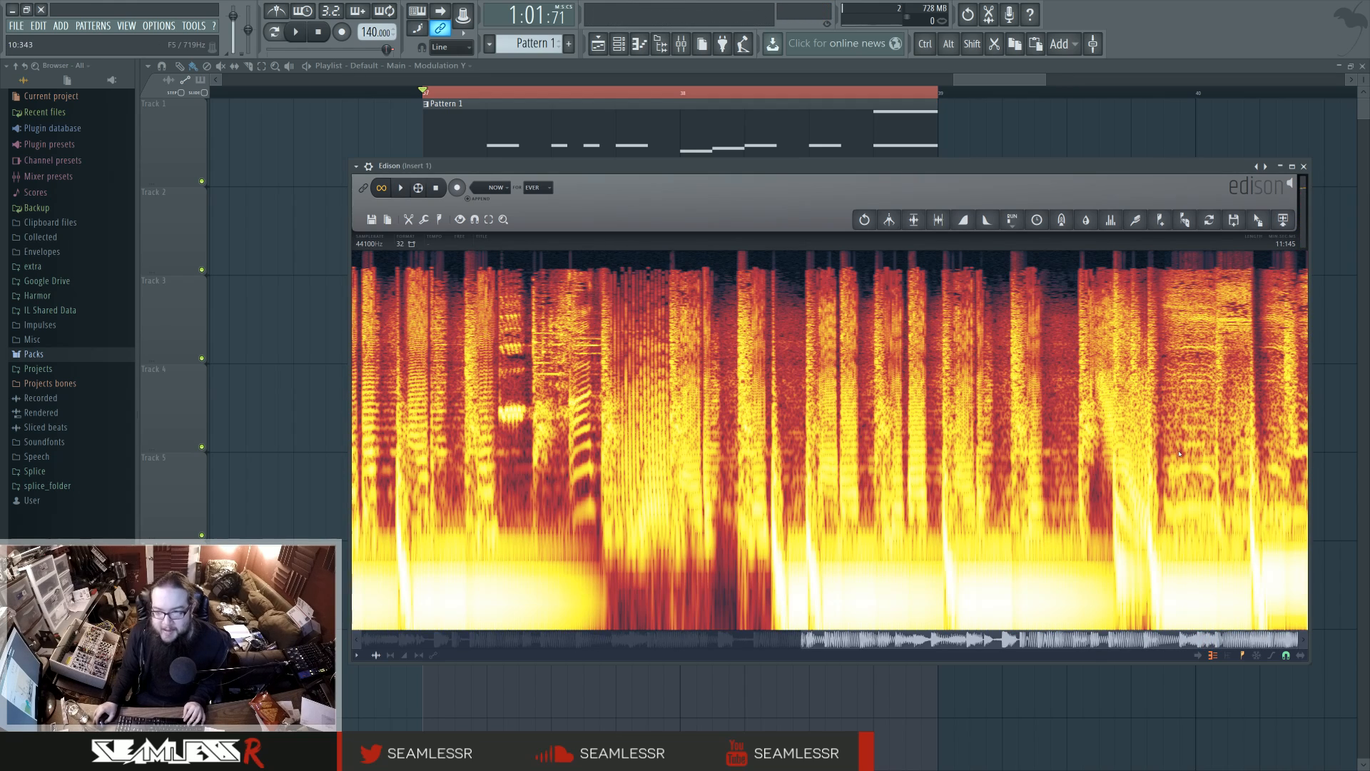
{"action": "scroll", "coordinate": [1180, 453], "scroll_direction": "up", "scroll_amount": 3}
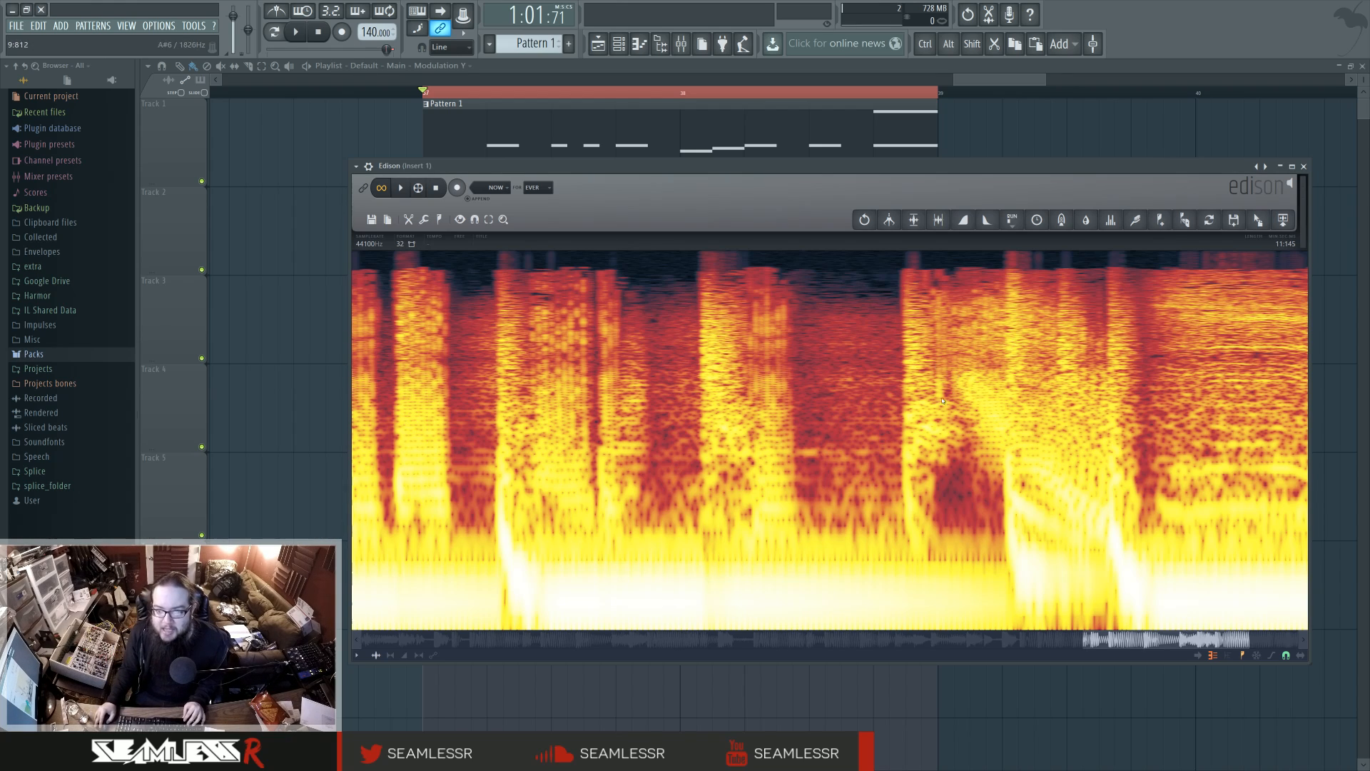
{"action": "scroll", "coordinate": [943, 401], "scroll_direction": "down", "scroll_amount": 5}
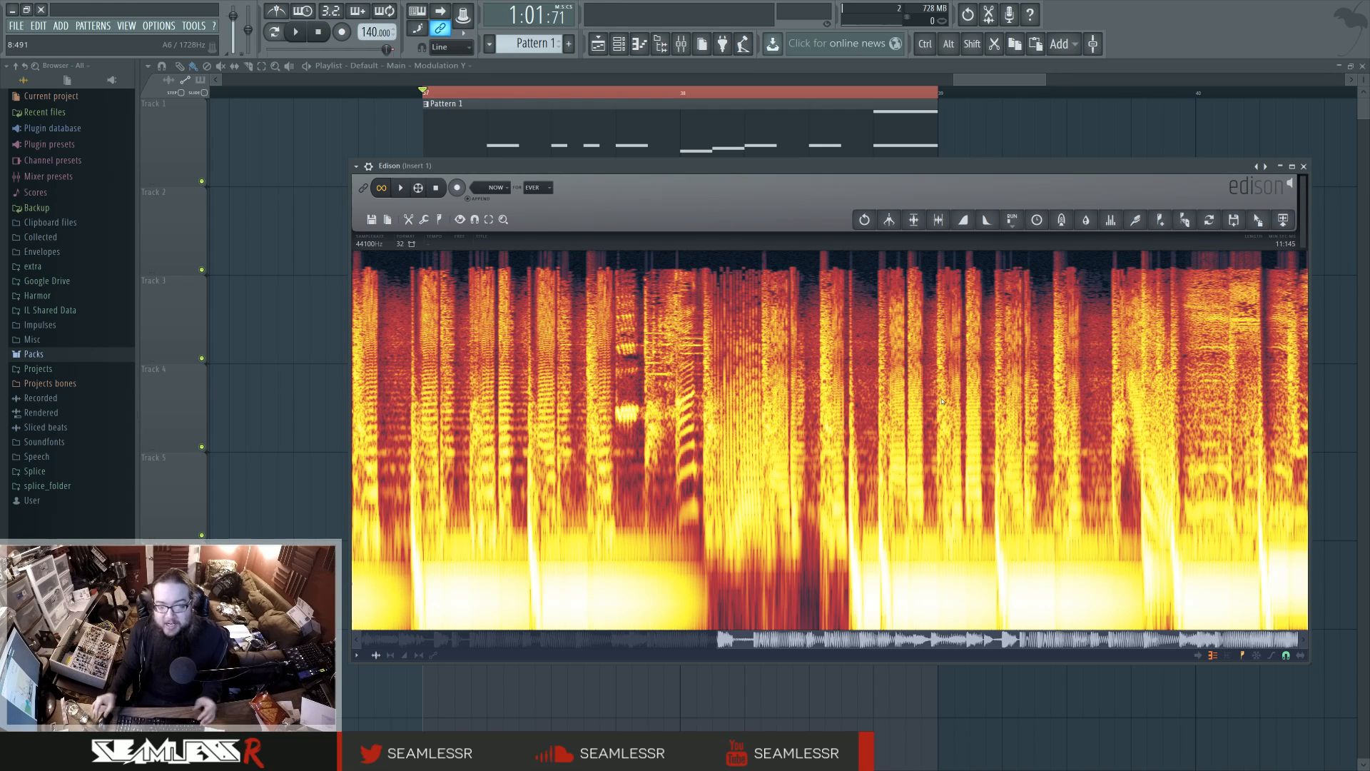
{"action": "left_click_drag", "start_coordinate": [735, 640], "coordinate": [380, 639]}
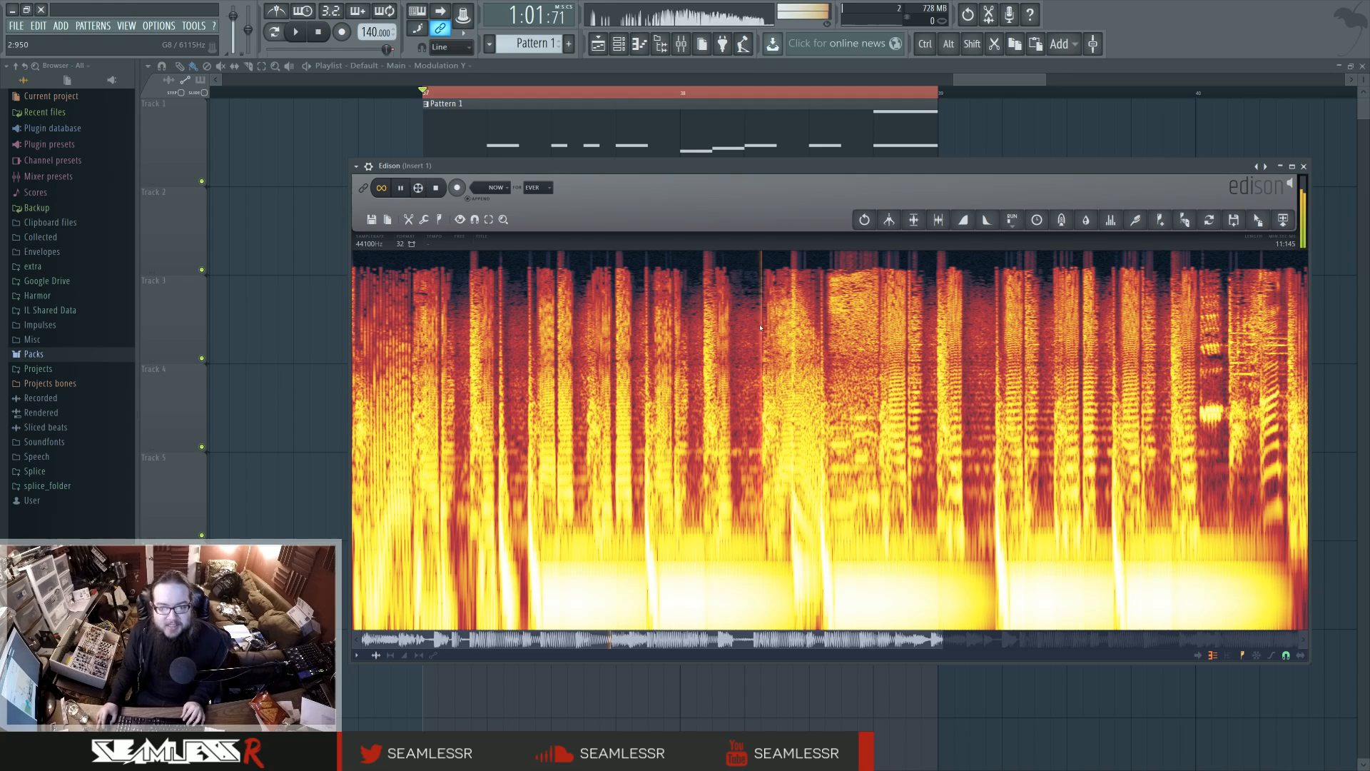
{"action": "scroll", "coordinate": [818, 414], "scroll_direction": "up", "scroll_amount": 4}
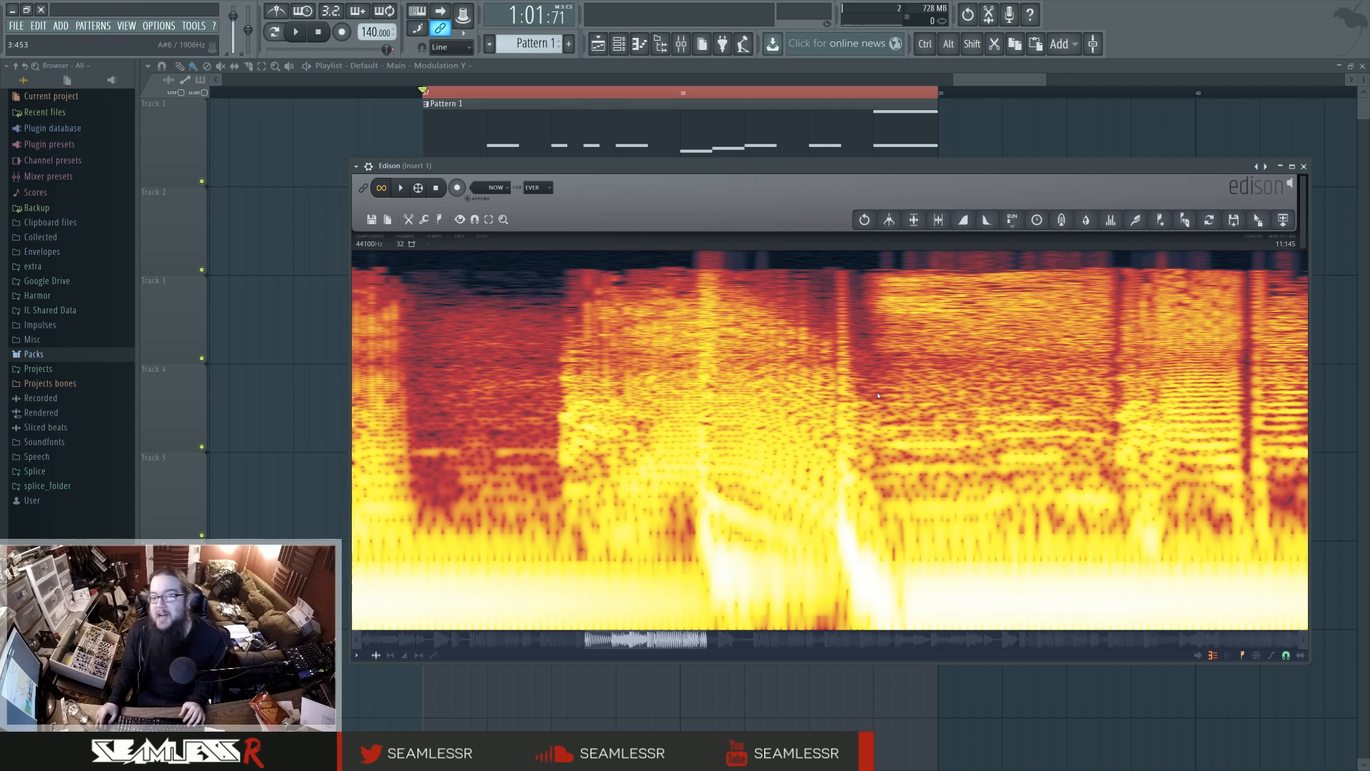
{"action": "scroll", "coordinate": [744, 413], "scroll_direction": "down", "scroll_amount": 5}
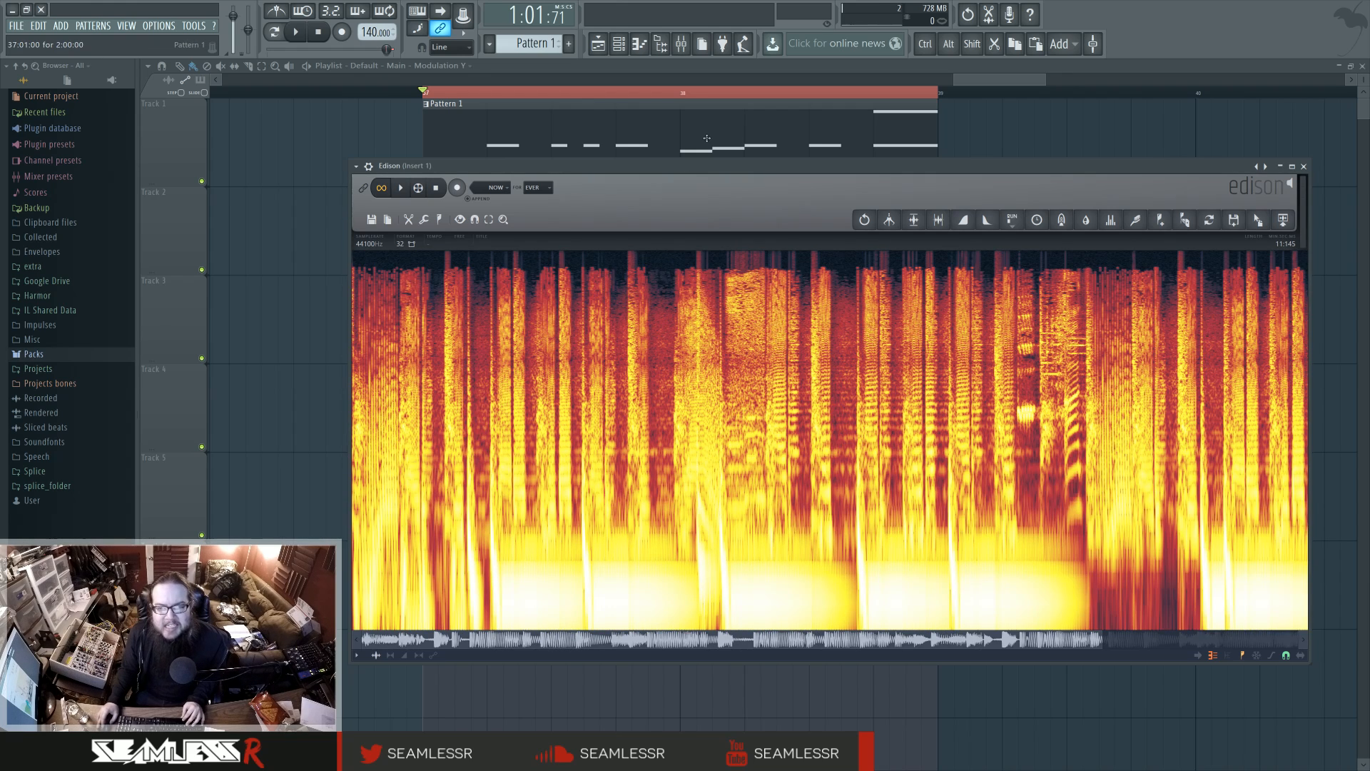
Step: Inspect Gross Beat on mixer Insert 2, switch it back off, and close its window and the mixer
{"action": "left_click", "coordinate": [860, 99]}
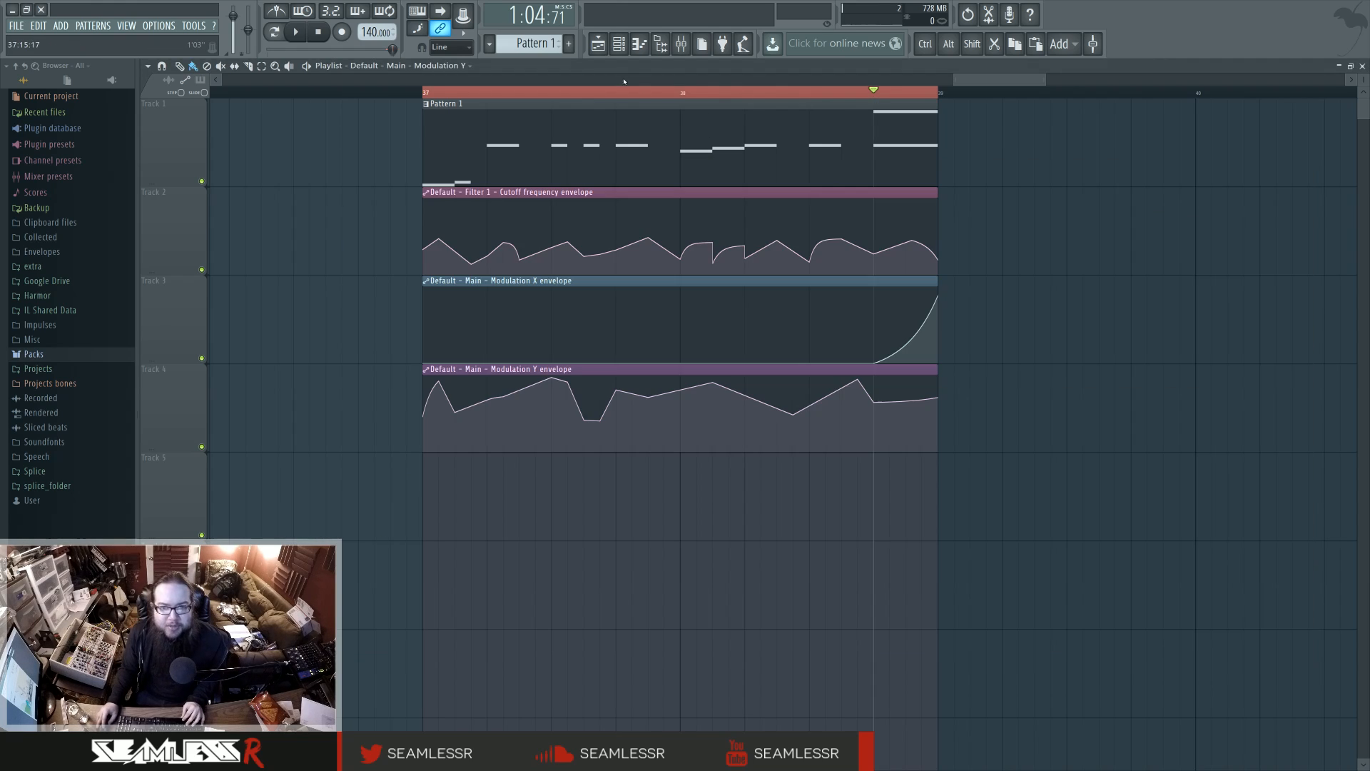
{"action": "left_click", "coordinate": [682, 47]}
{"action": "left_click", "coordinate": [469, 364]}
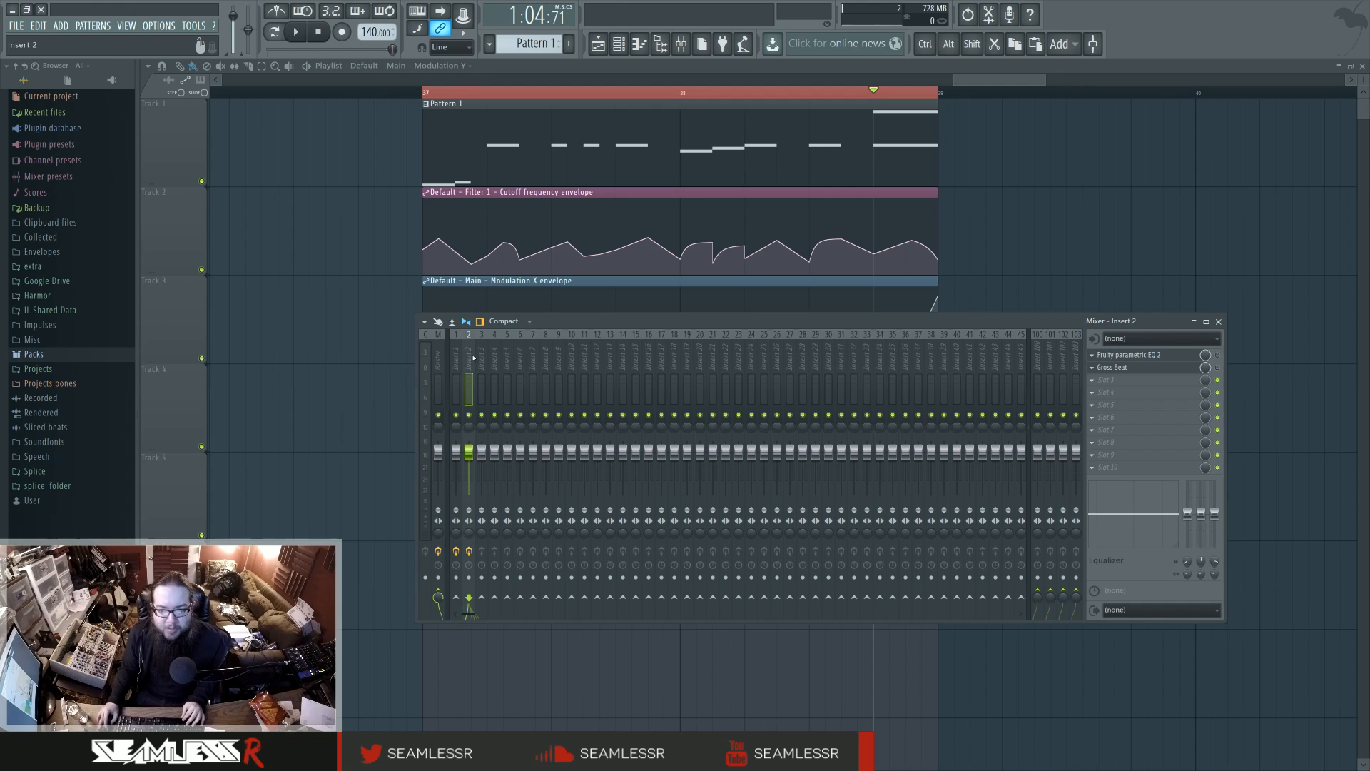
{"action": "left_click", "coordinate": [1177, 368]}
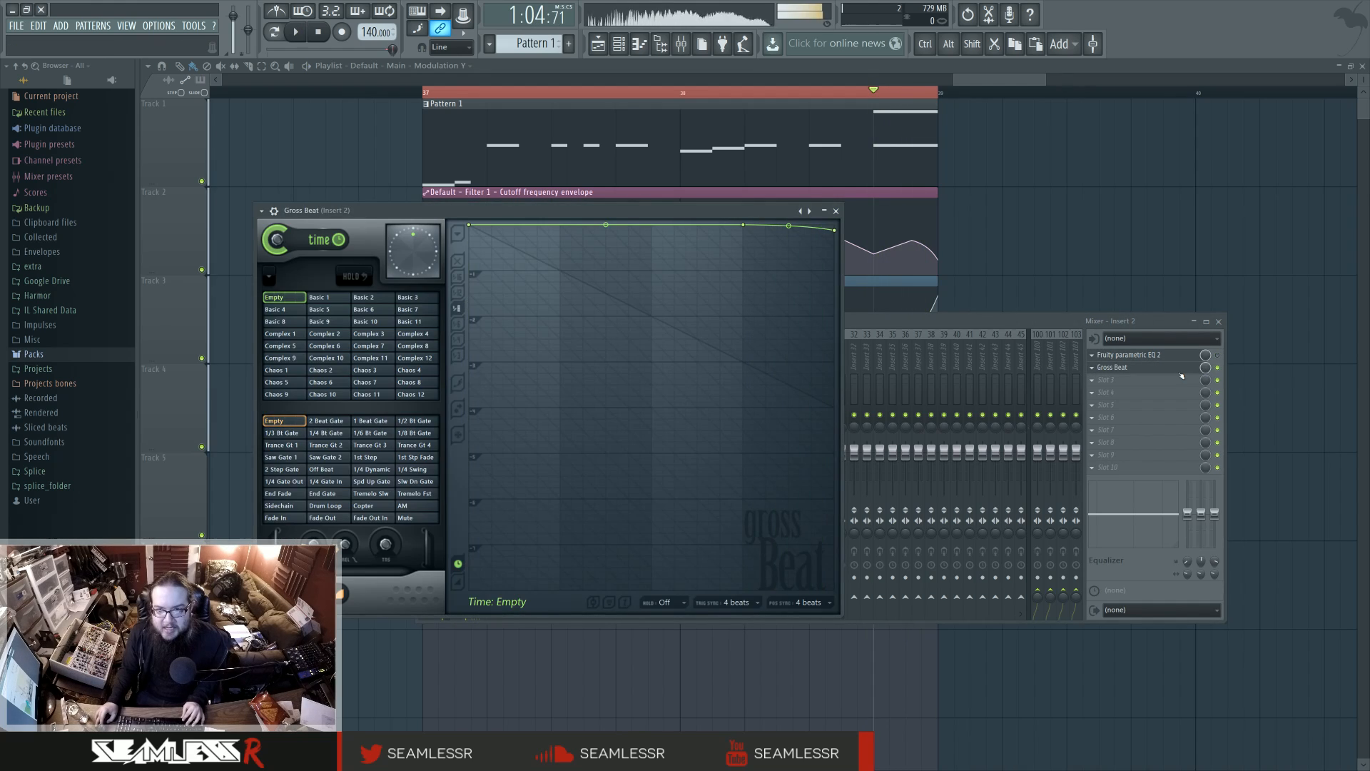
{"action": "left_click", "coordinate": [1218, 368]}
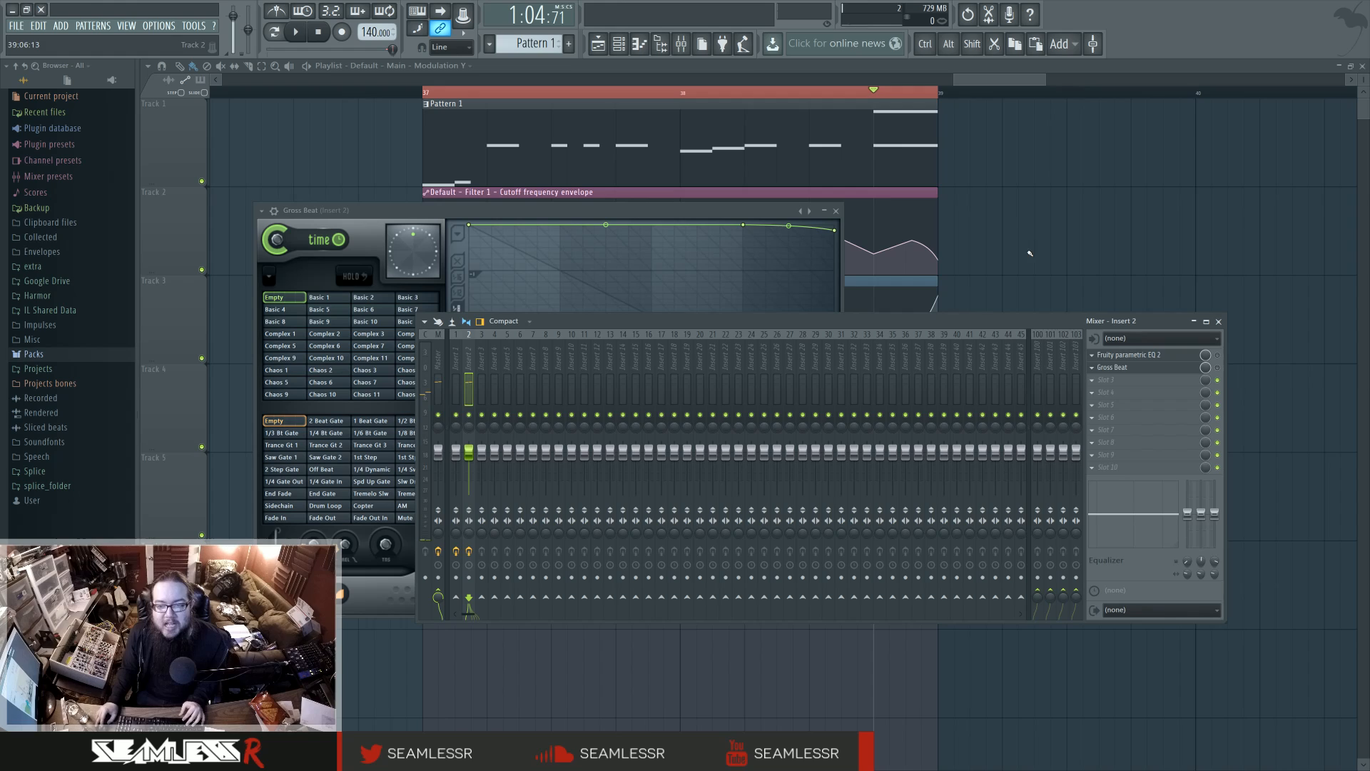
{"action": "left_click", "coordinate": [836, 211]}
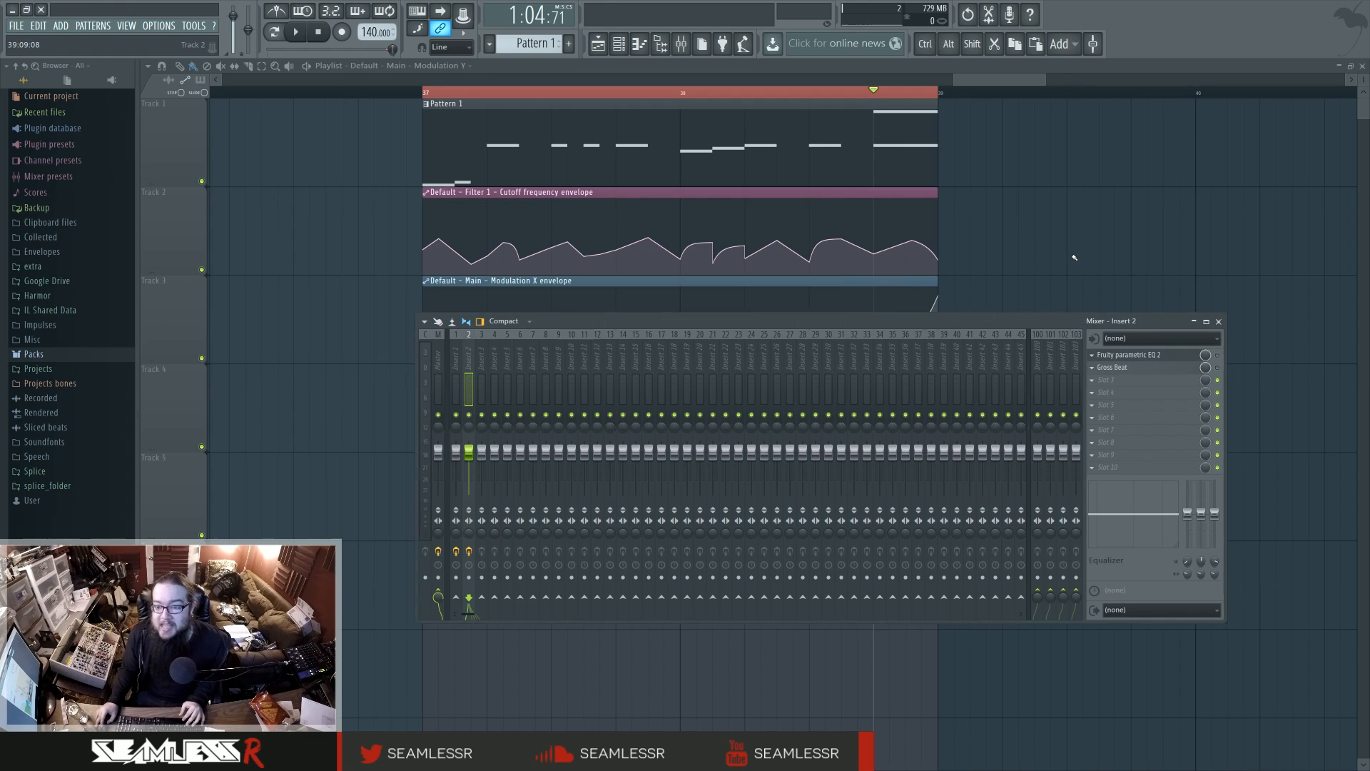
{"action": "key", "text": "F9"}
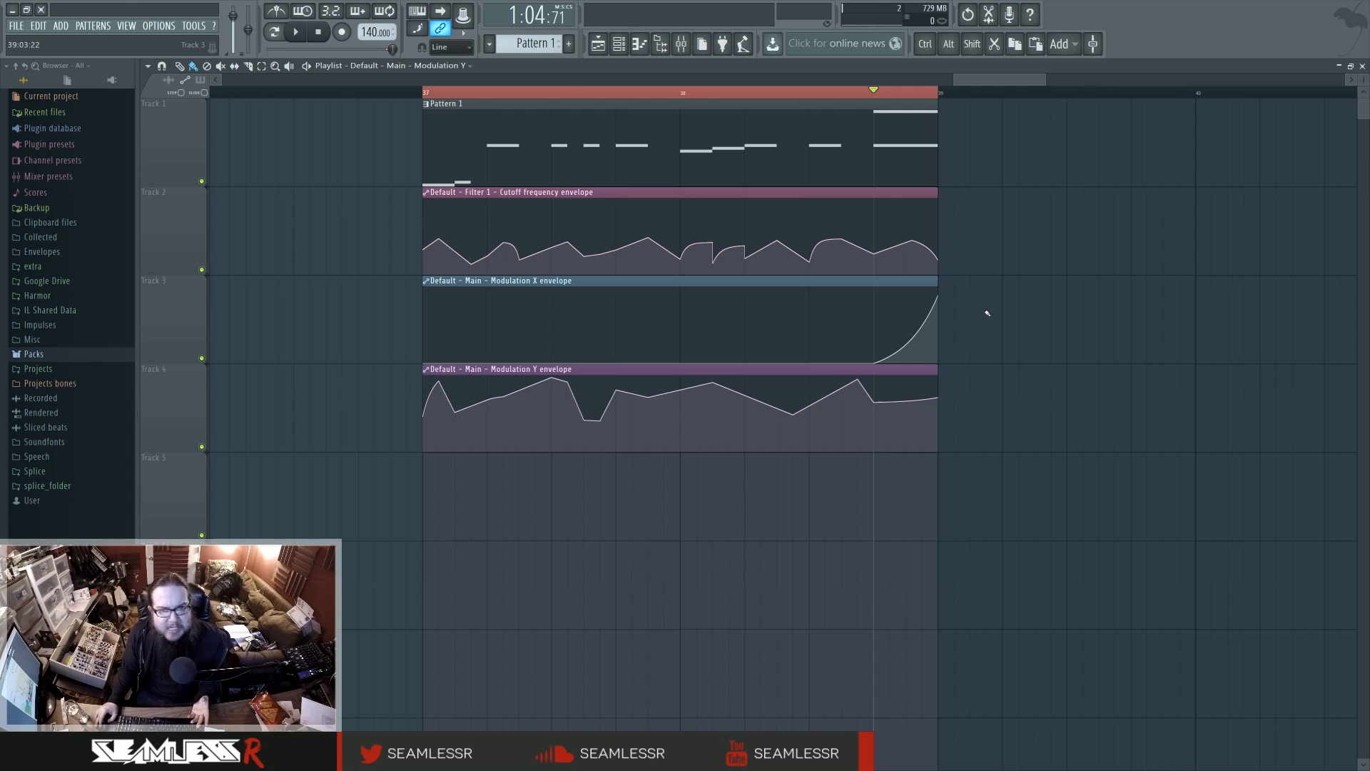
Step: Open the Sytrus synth of the Default channel on mixer track 2 and show operator 2 with the ring modulation matrix
{"action": "key", "text": "F6"}
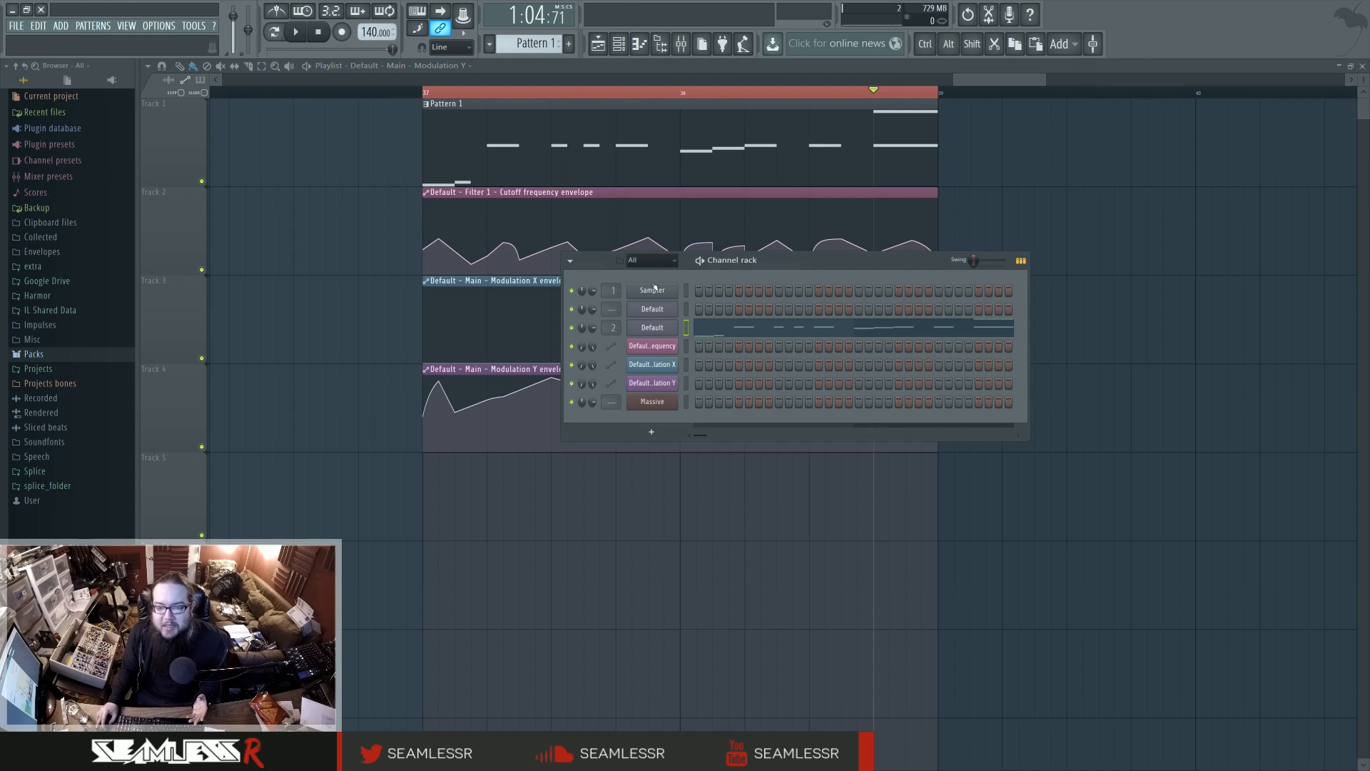
{"action": "left_click", "coordinate": [662, 333]}
{"action": "left_click_drag", "start_coordinate": [768, 304], "coordinate": [816, 347]}
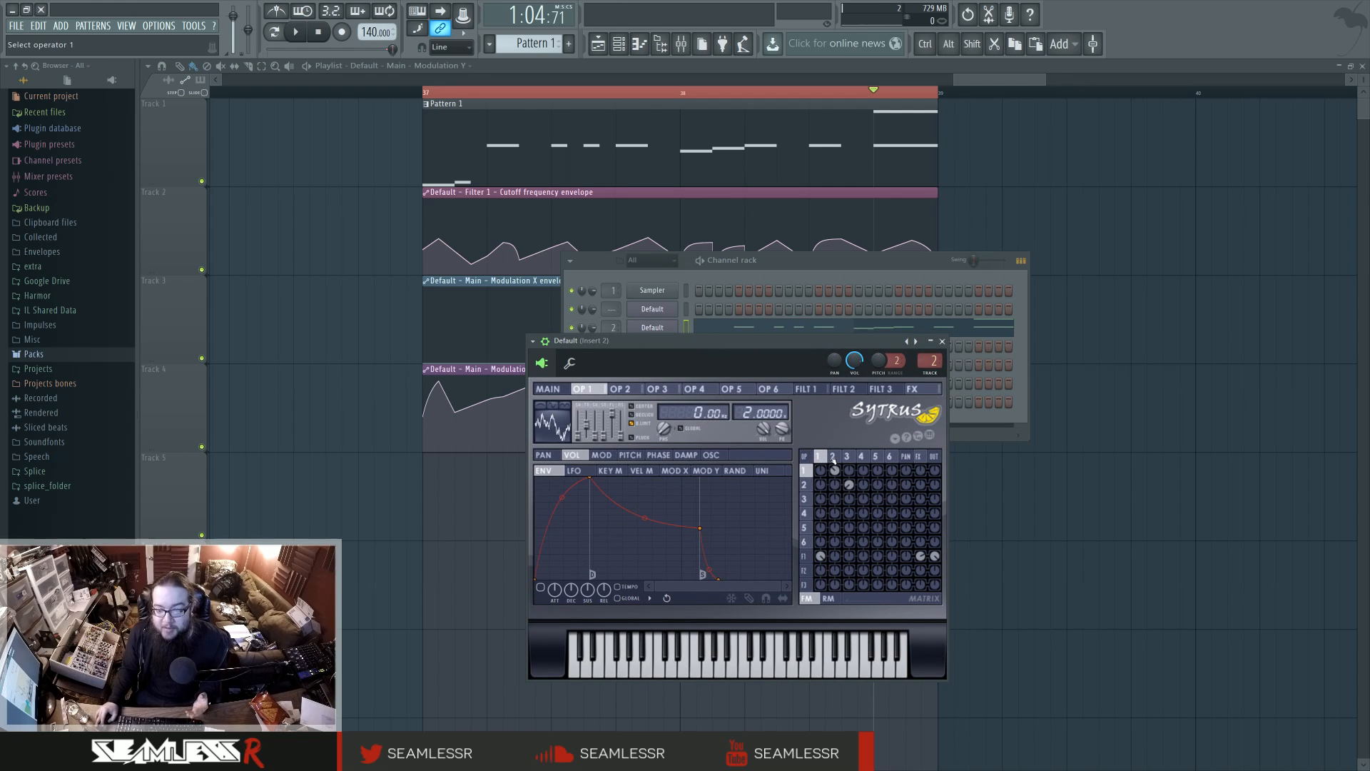
{"action": "left_click", "coordinate": [829, 599]}
{"action": "left_click", "coordinate": [833, 456]}
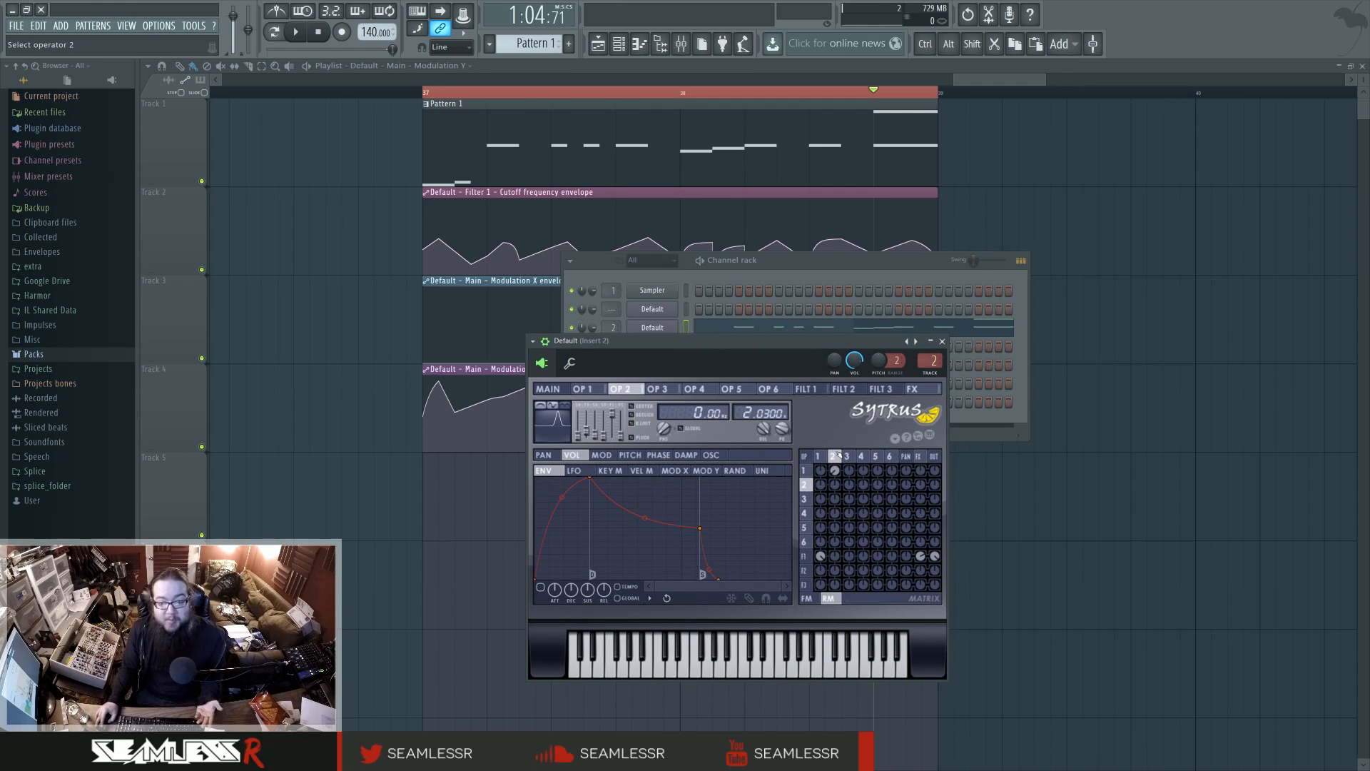
Step: Set the operator 2 to 1 ring modulation to -100% in Sytrus while auditioning the pattern from bar 37
{"action": "left_click", "coordinate": [427, 92]}
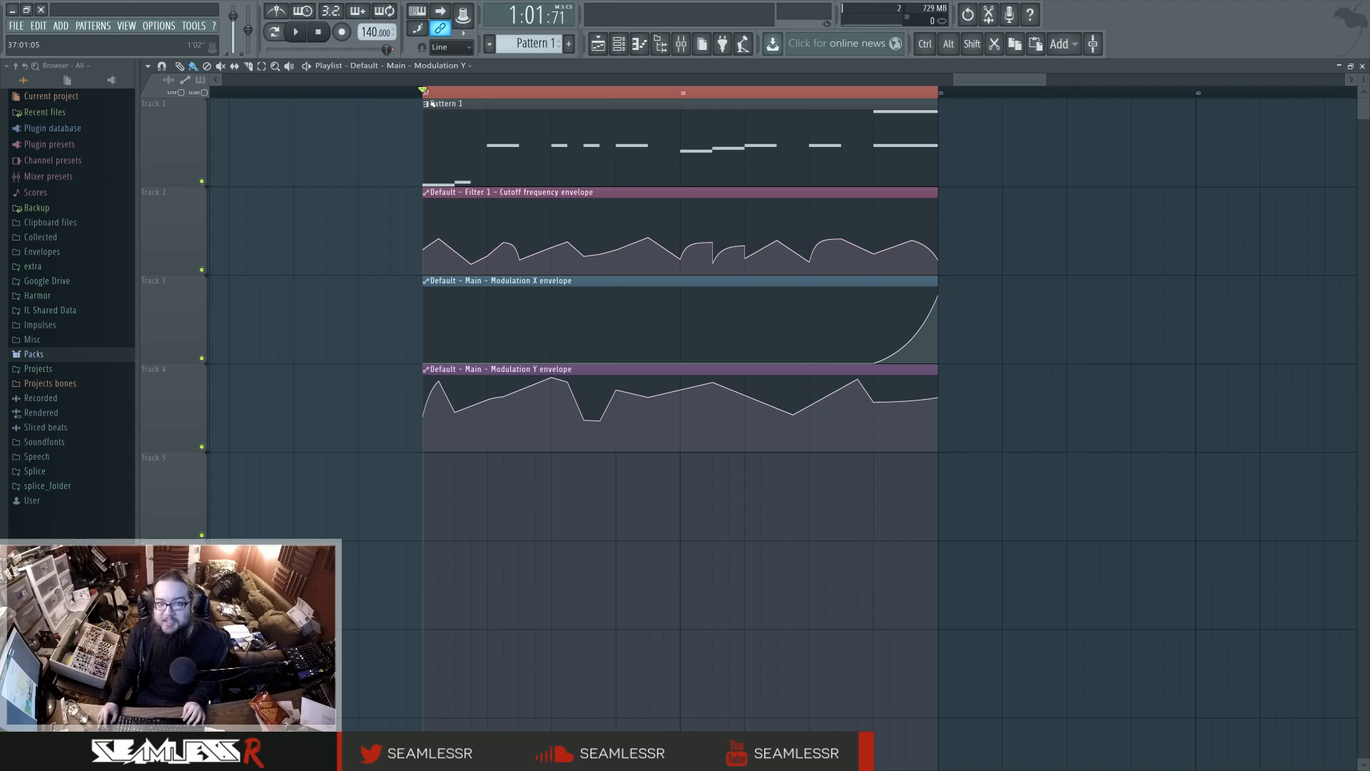
{"action": "left_click", "coordinate": [619, 45]}
{"action": "left_click", "coordinate": [673, 328]}
{"action": "key", "text": "space"}
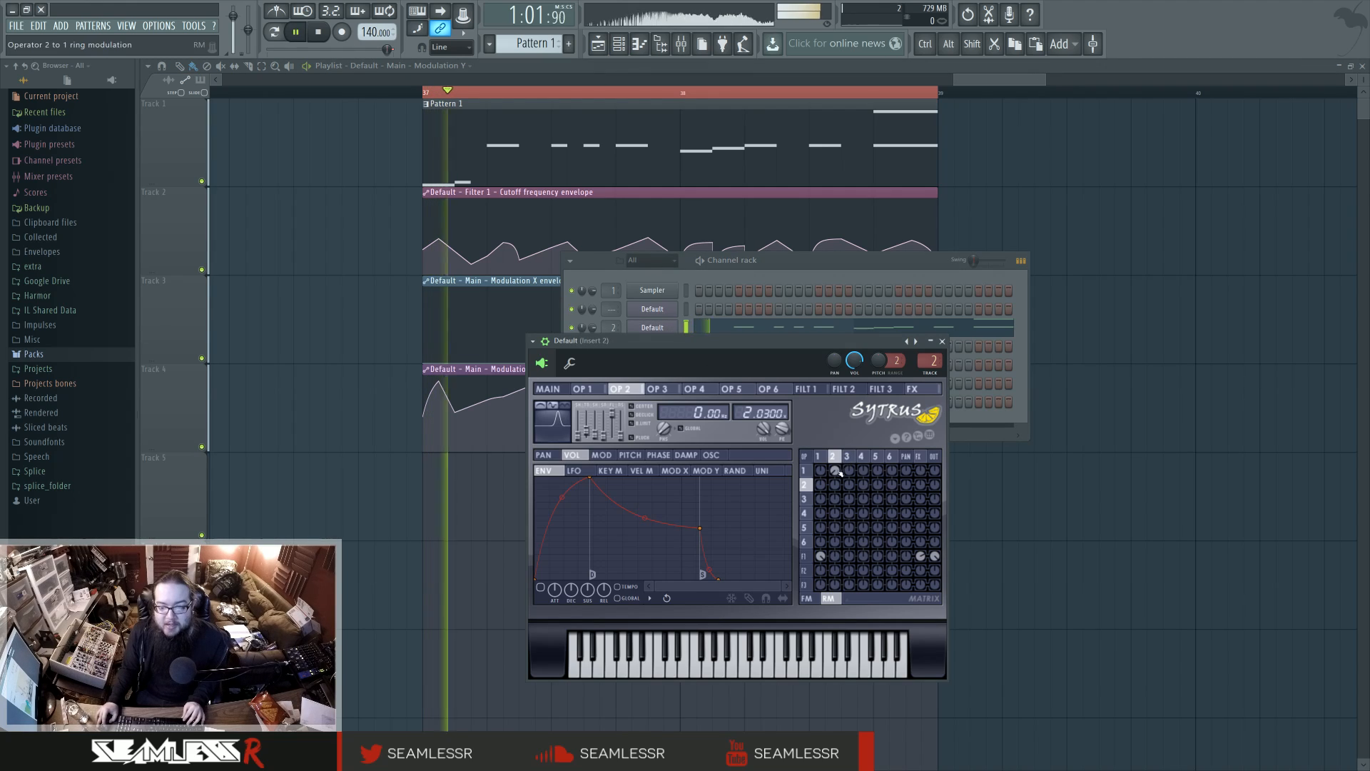
{"action": "left_click_drag", "start_coordinate": [836, 470], "coordinate": [836, 543]}
{"action": "key", "text": "space"}
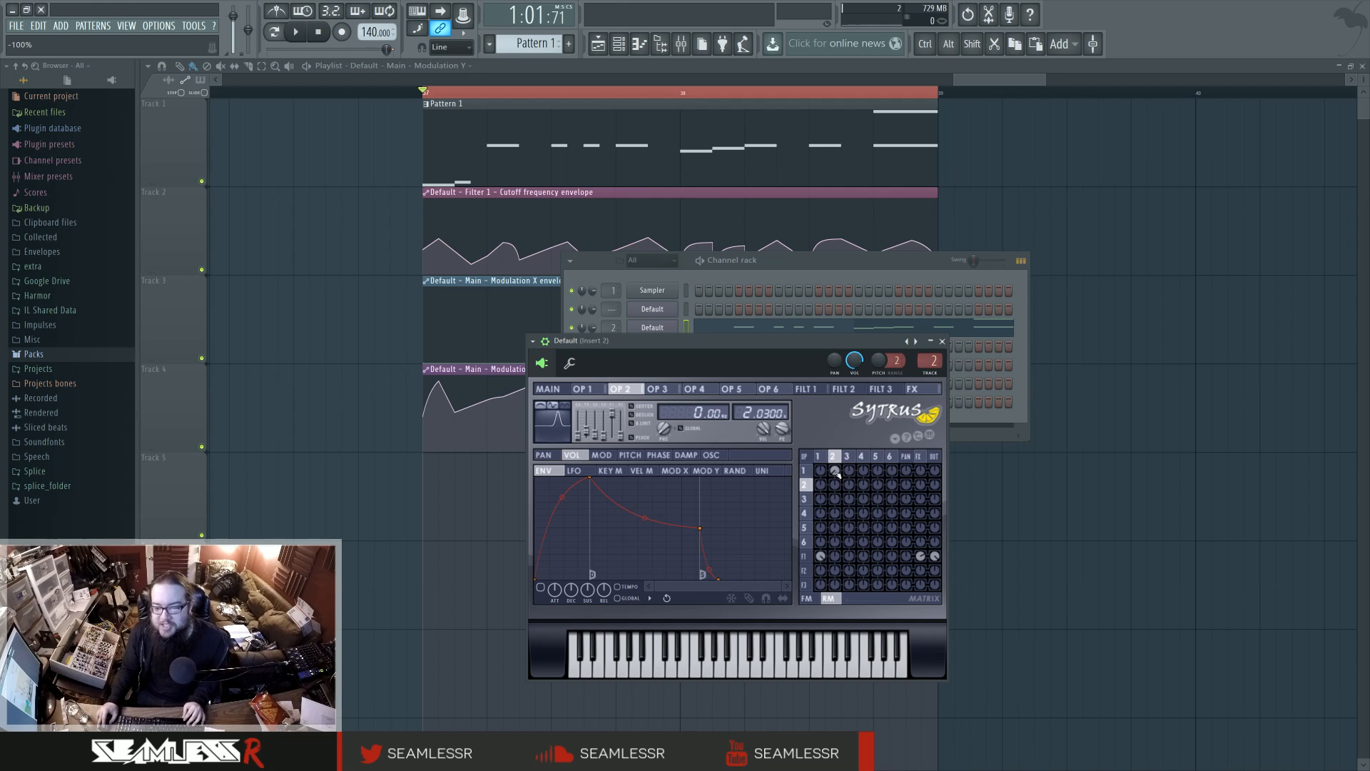
{"action": "key", "text": "space"}
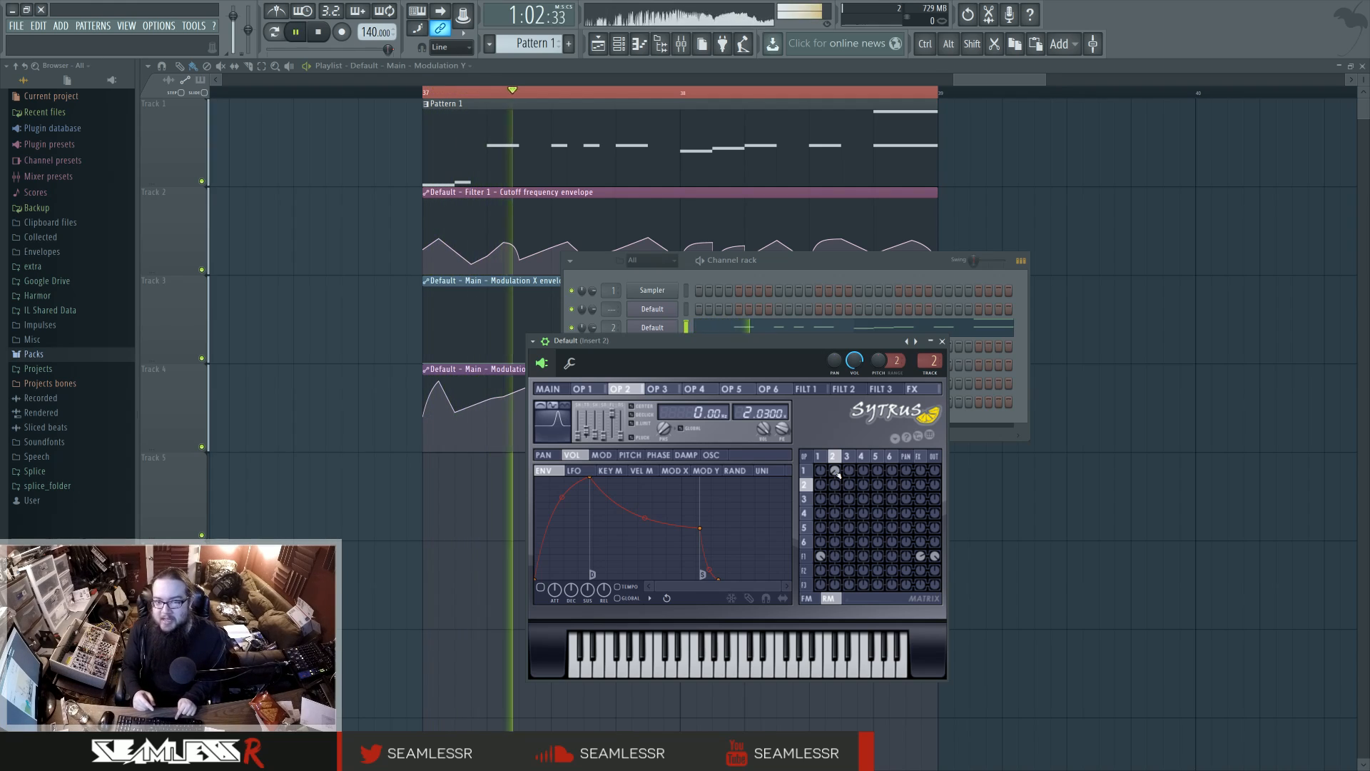
{"action": "key", "text": "space"}
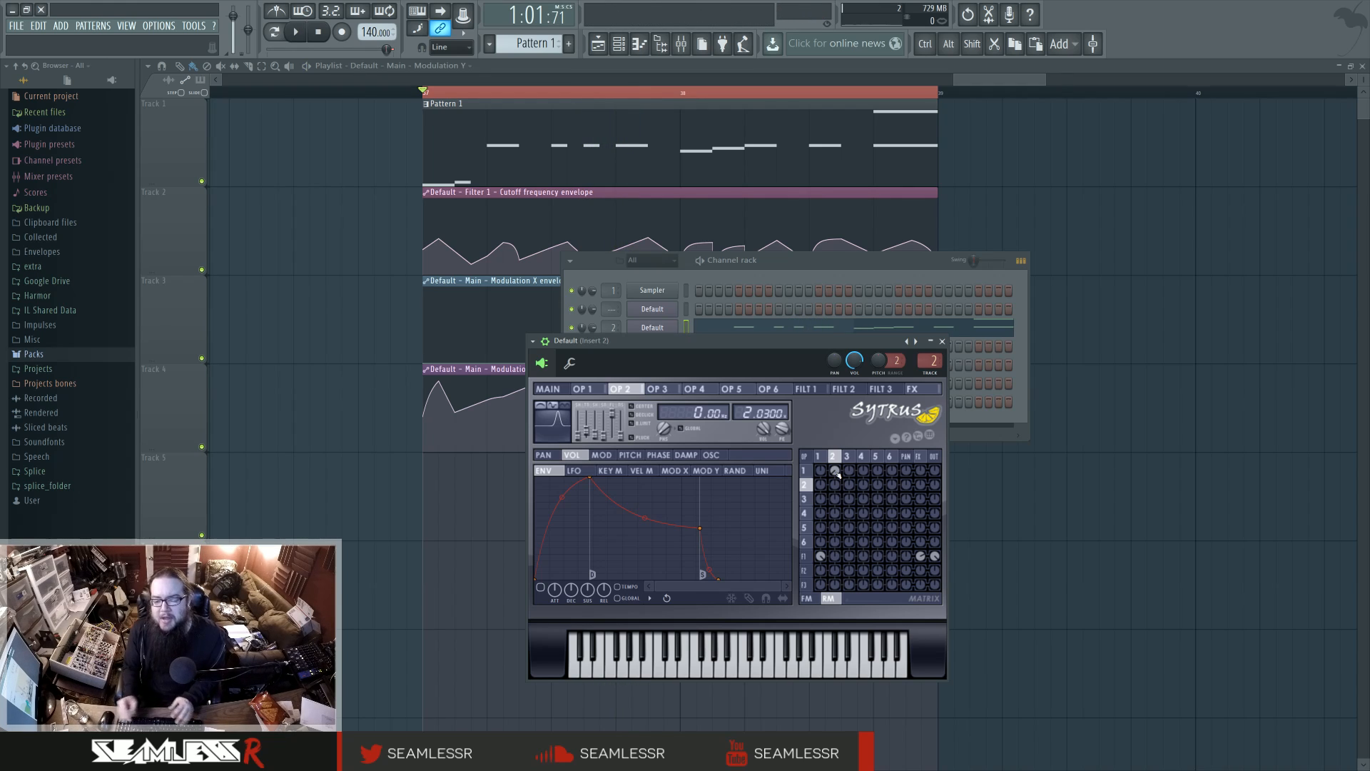
Step: Check the FM matrix and the Modulation X envelope, and play the pattern with Sytrus's main modulation page shown
{"action": "left_click_drag", "start_coordinate": [848, 485], "coordinate": [848, 469]}
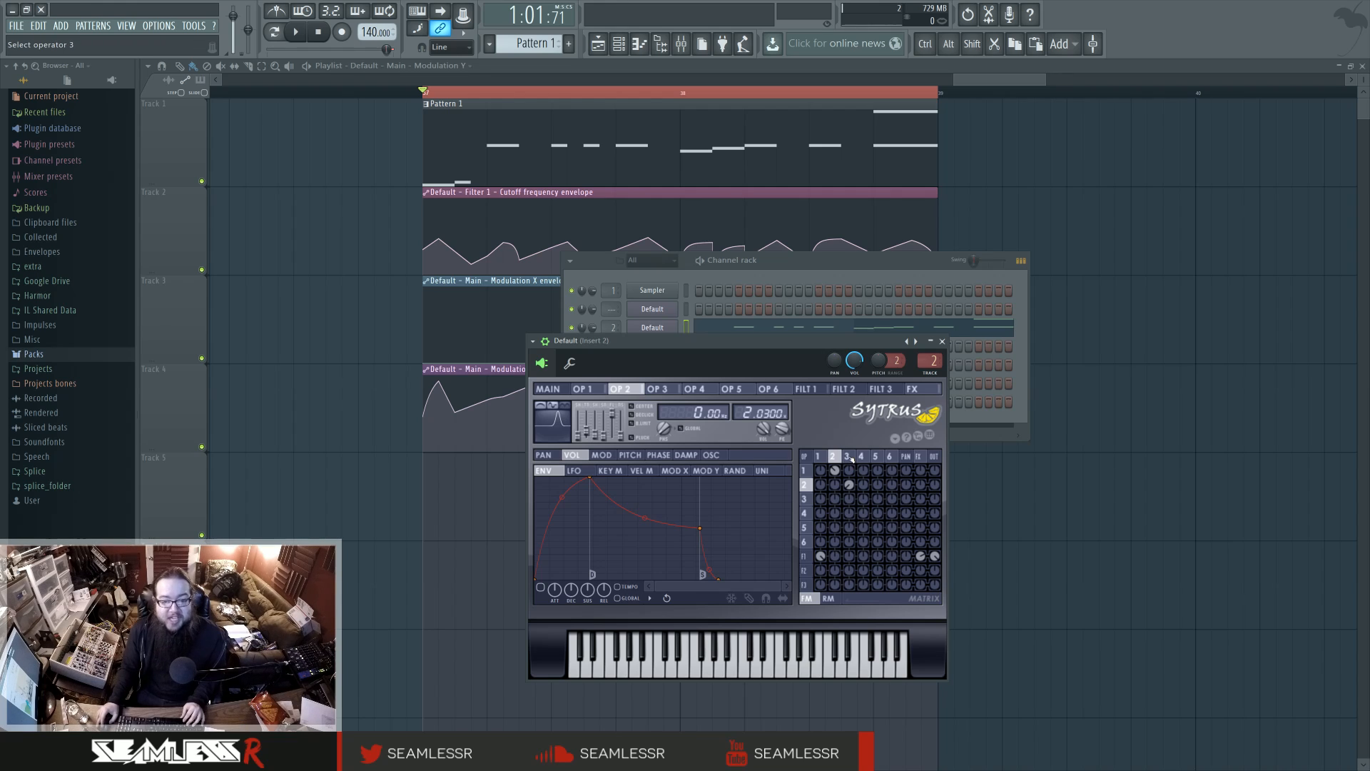
{"action": "right_click", "coordinate": [1019, 202]}
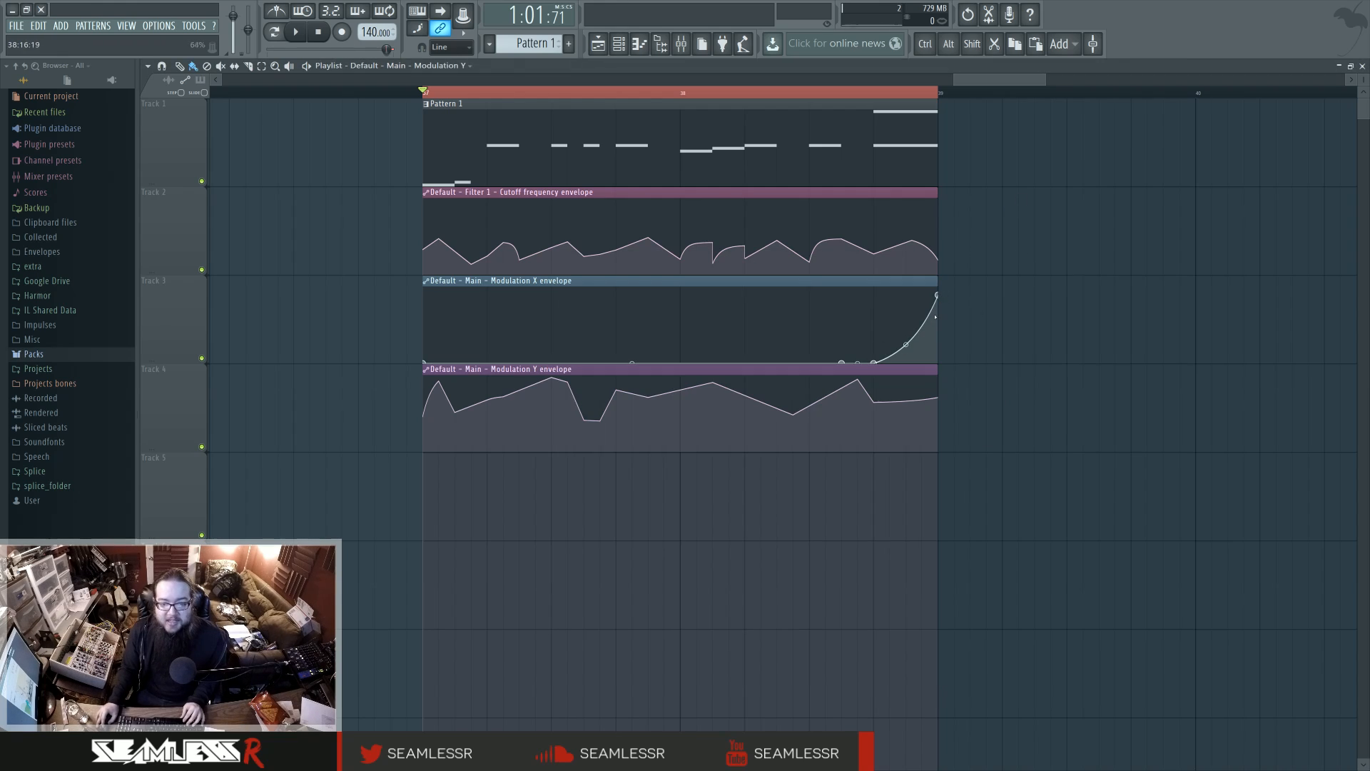
{"action": "left_click", "coordinate": [619, 43]}
{"action": "left_click", "coordinate": [653, 327]}
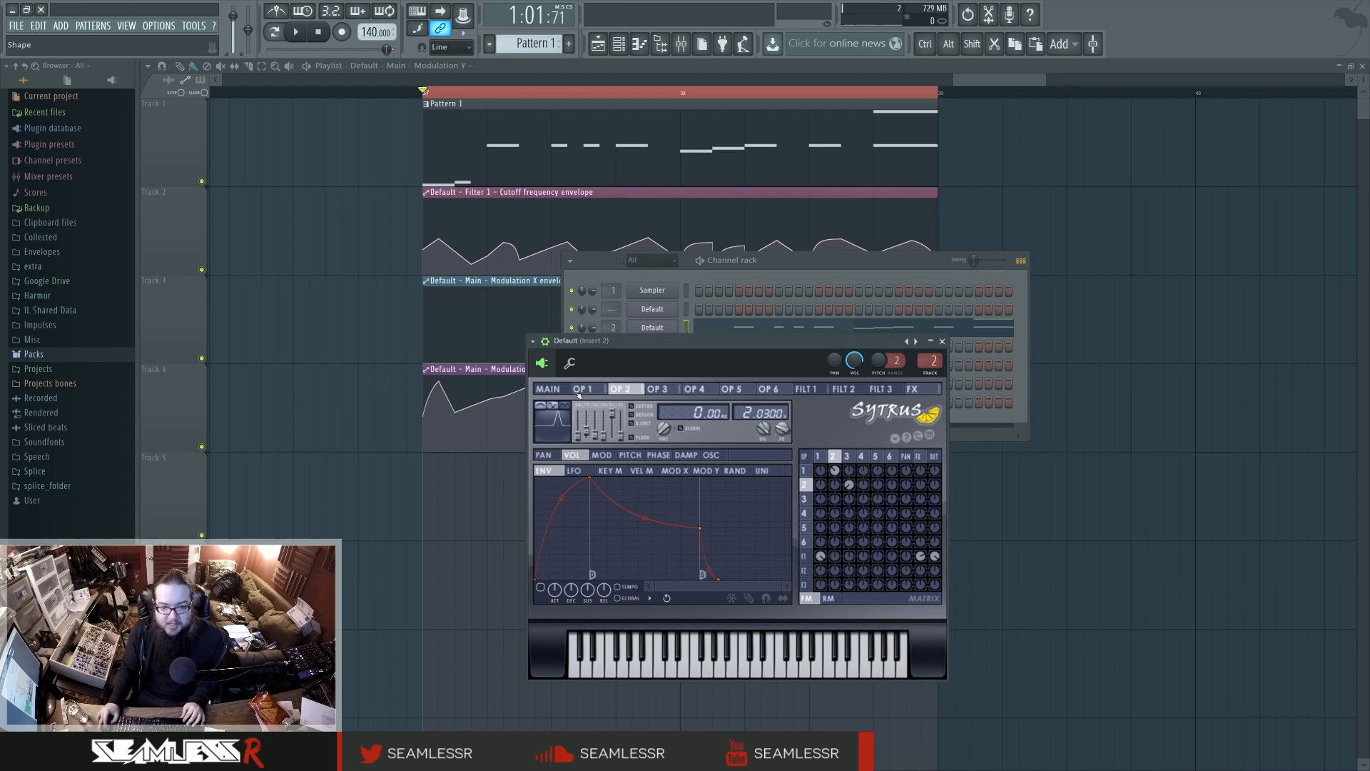
{"action": "left_click", "coordinate": [548, 389]}
{"action": "key", "text": "space"}
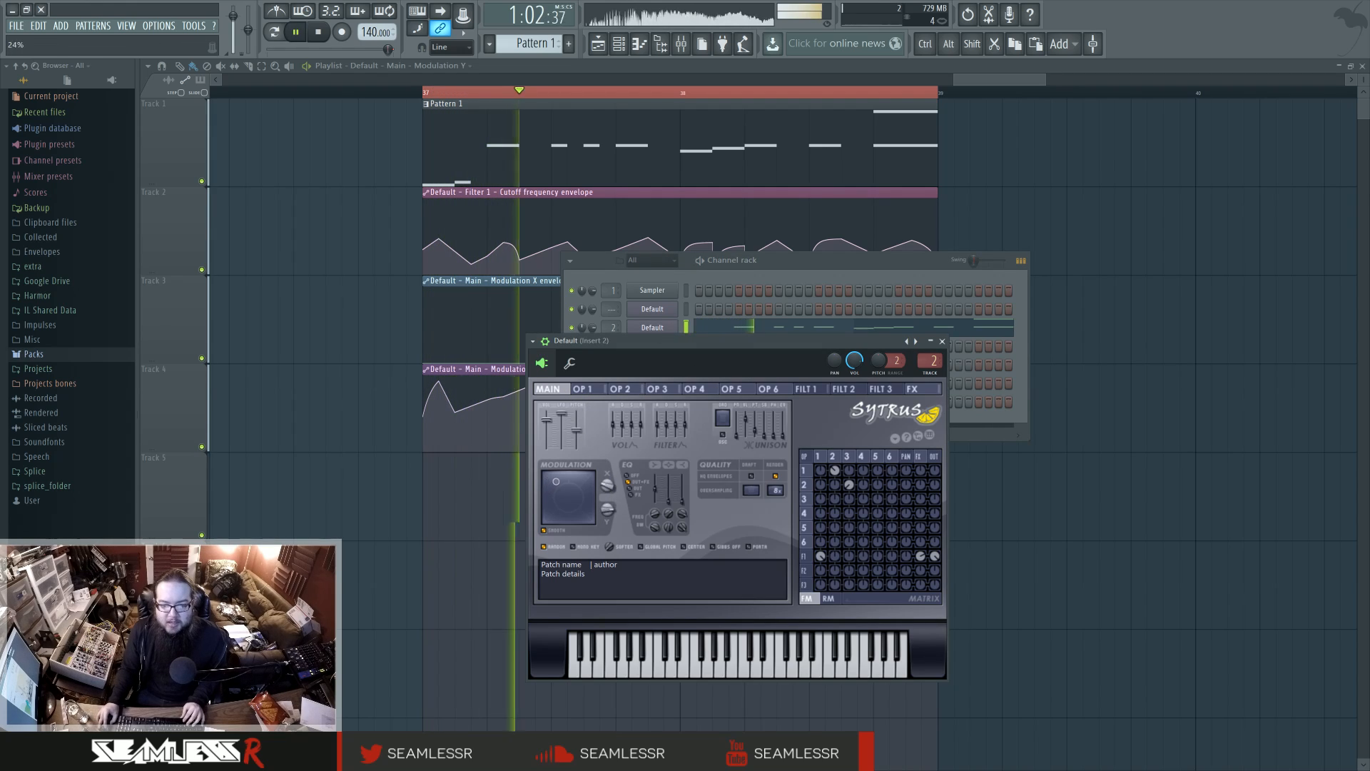
Step: Show operator 3 in Sytrus and audition the opening notes of the pattern
{"action": "key", "text": "space"}
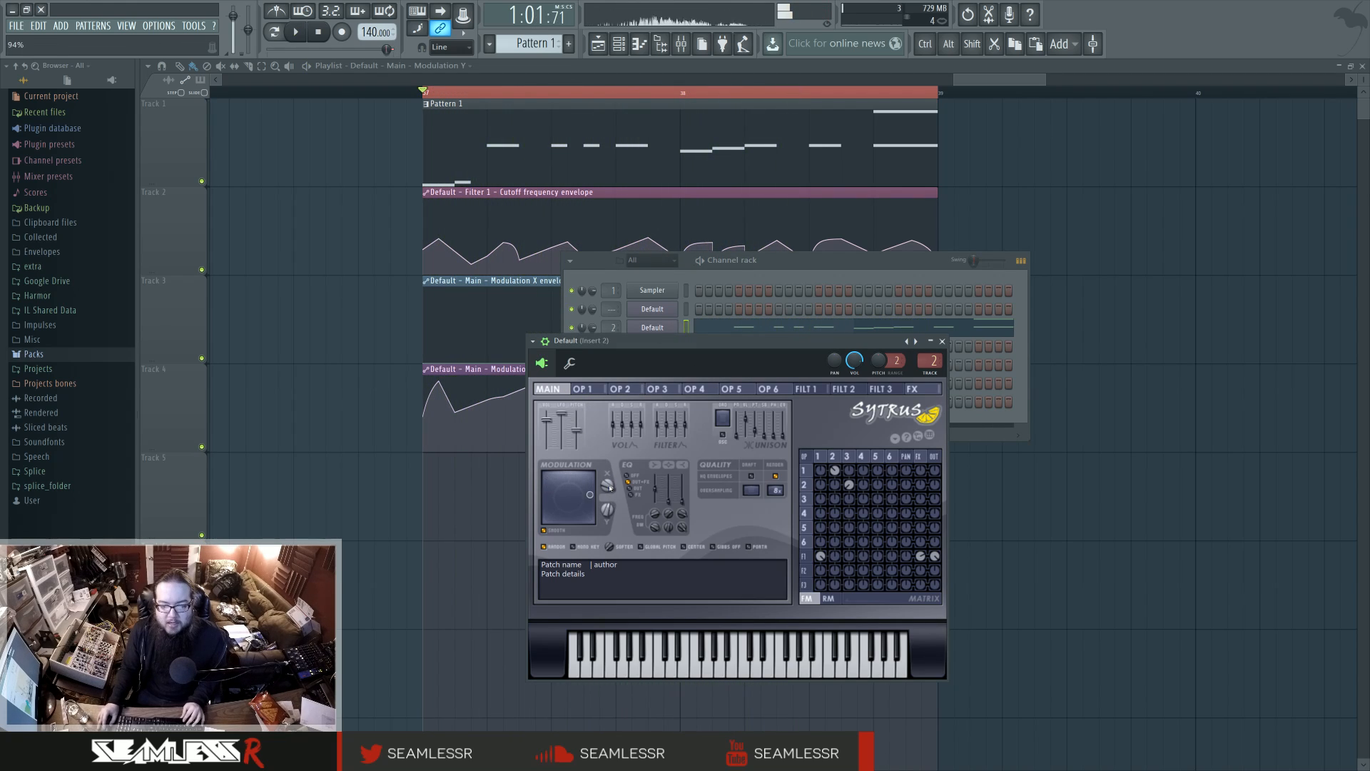
{"action": "left_click", "coordinate": [848, 457]}
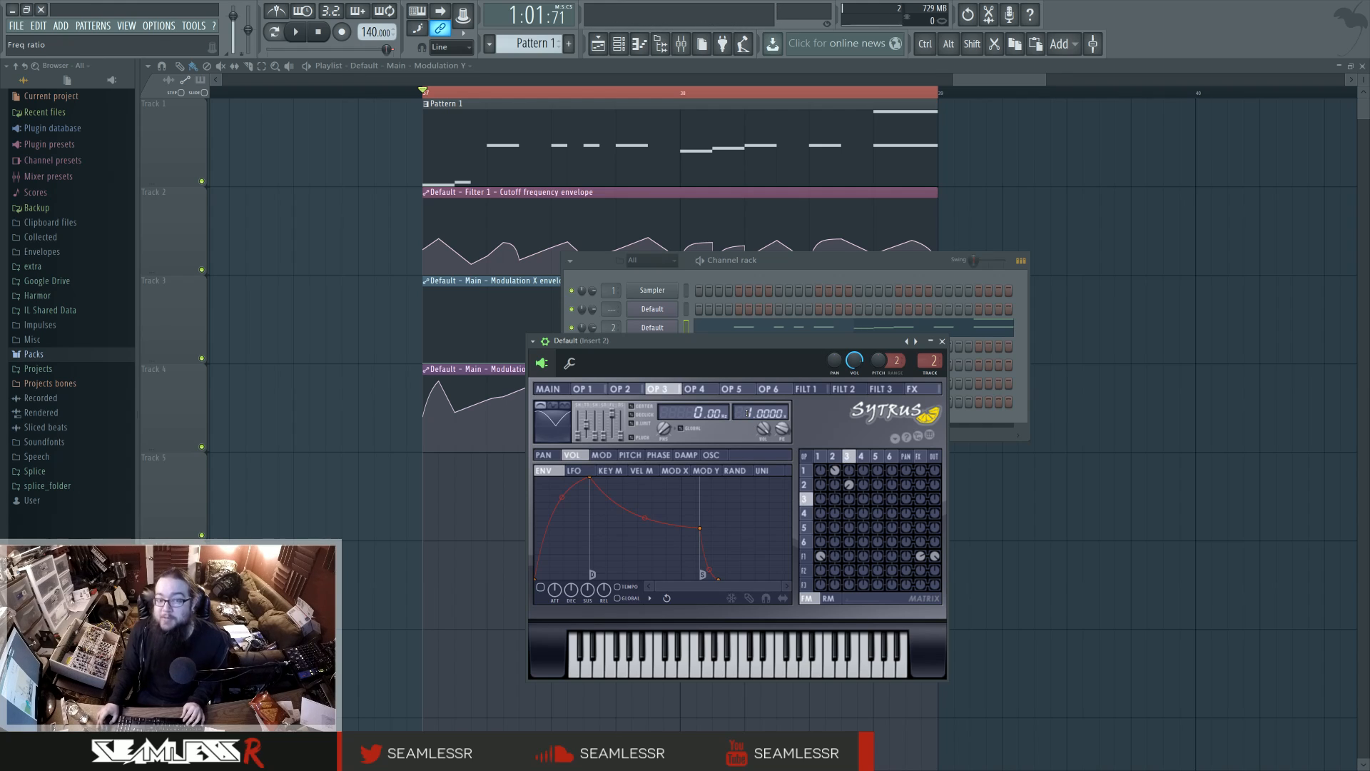
{"action": "key", "text": "space"}
{"action": "key", "text": "space"}
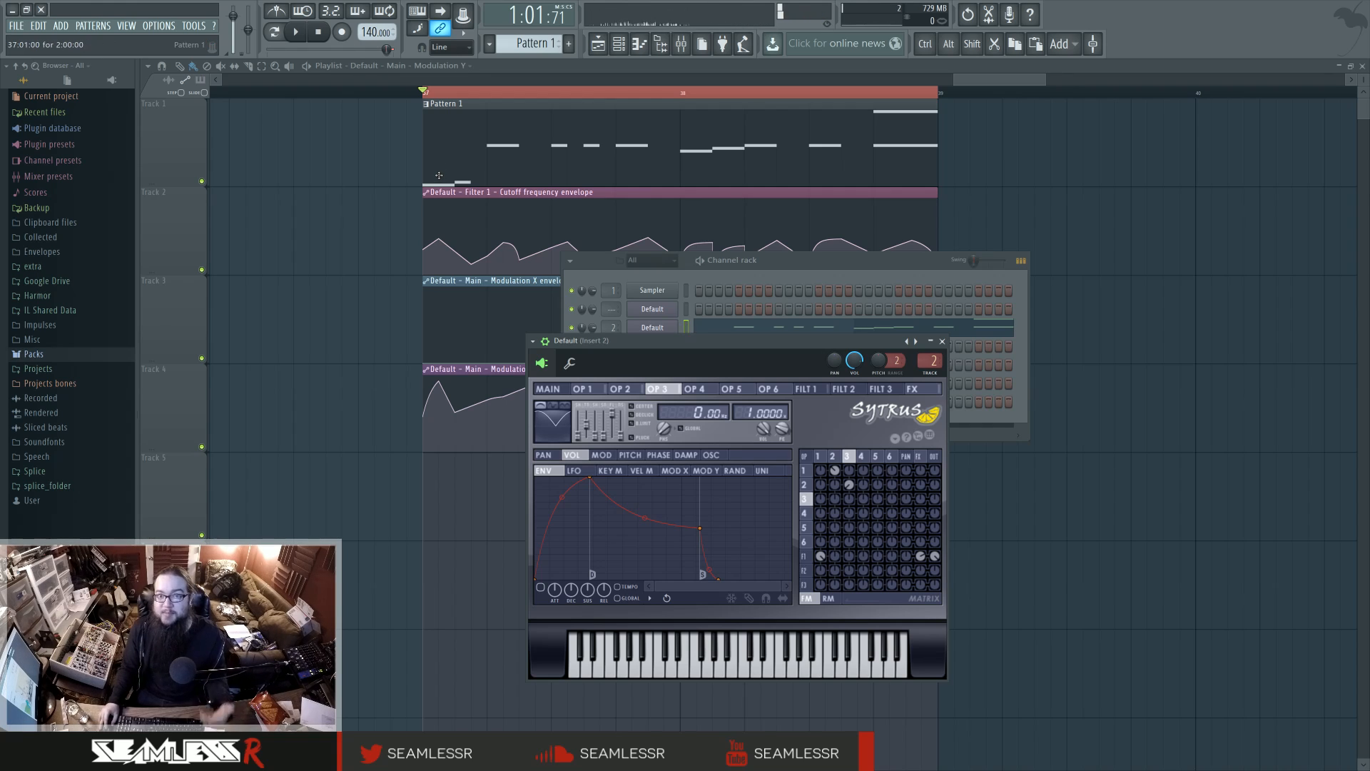
{"action": "key", "text": "space"}
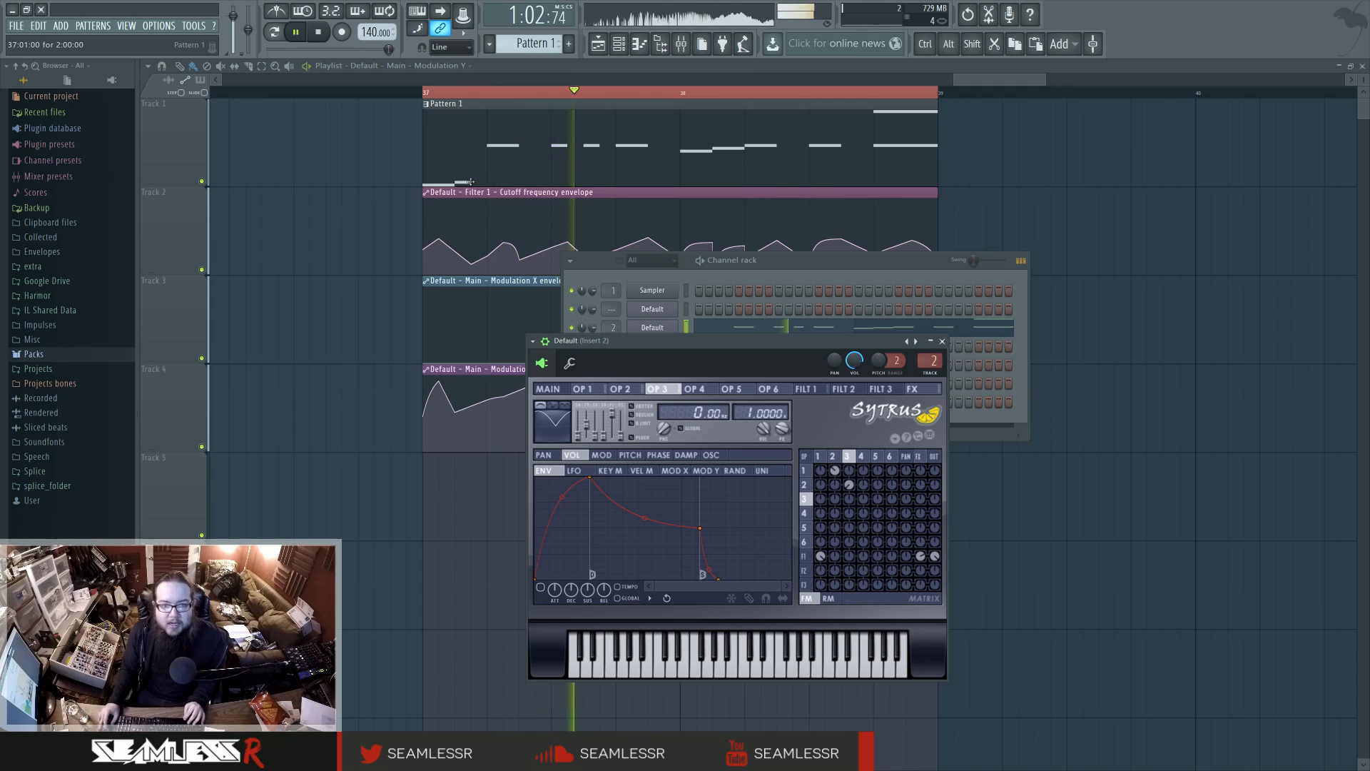
{"action": "key", "text": "space"}
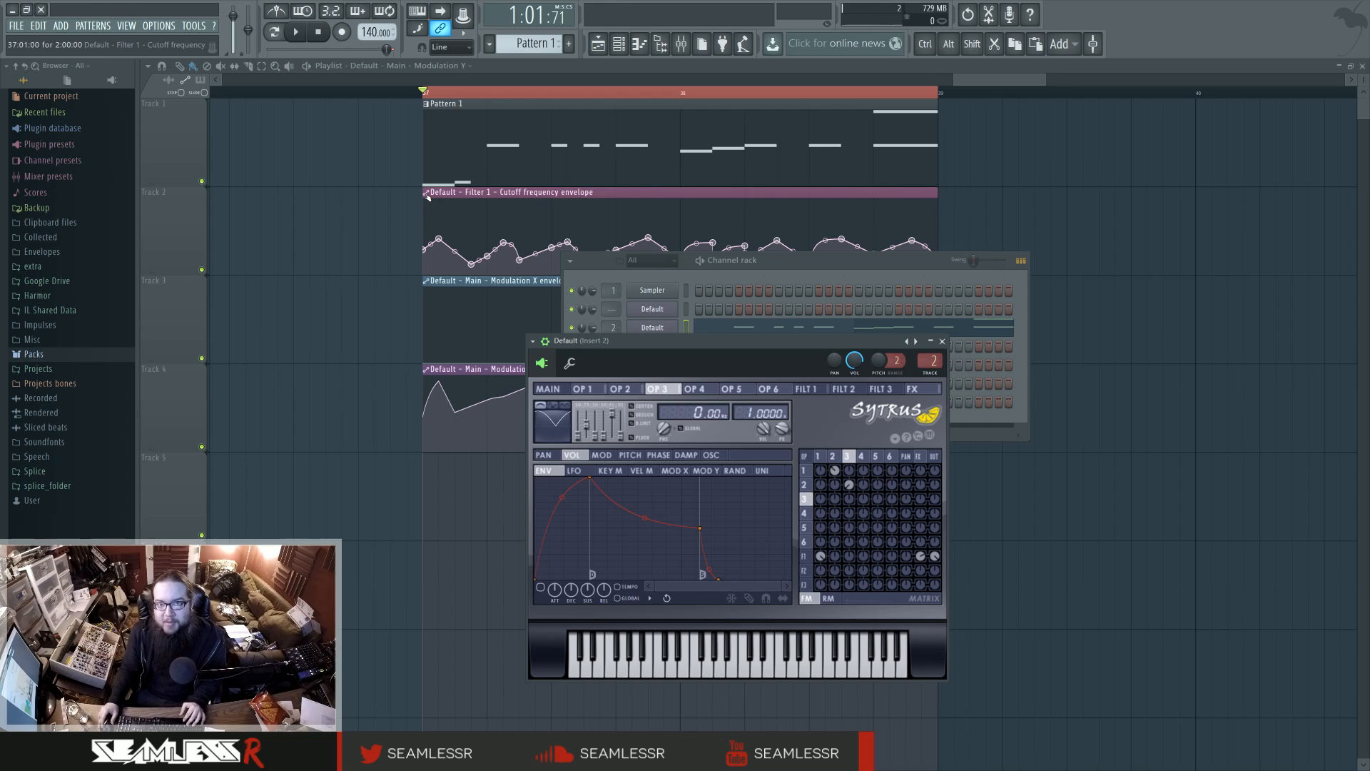
Step: Check operator 2 in Sytrus, then play the pattern with the main modulation page shown
{"action": "left_click", "coordinate": [833, 457]}
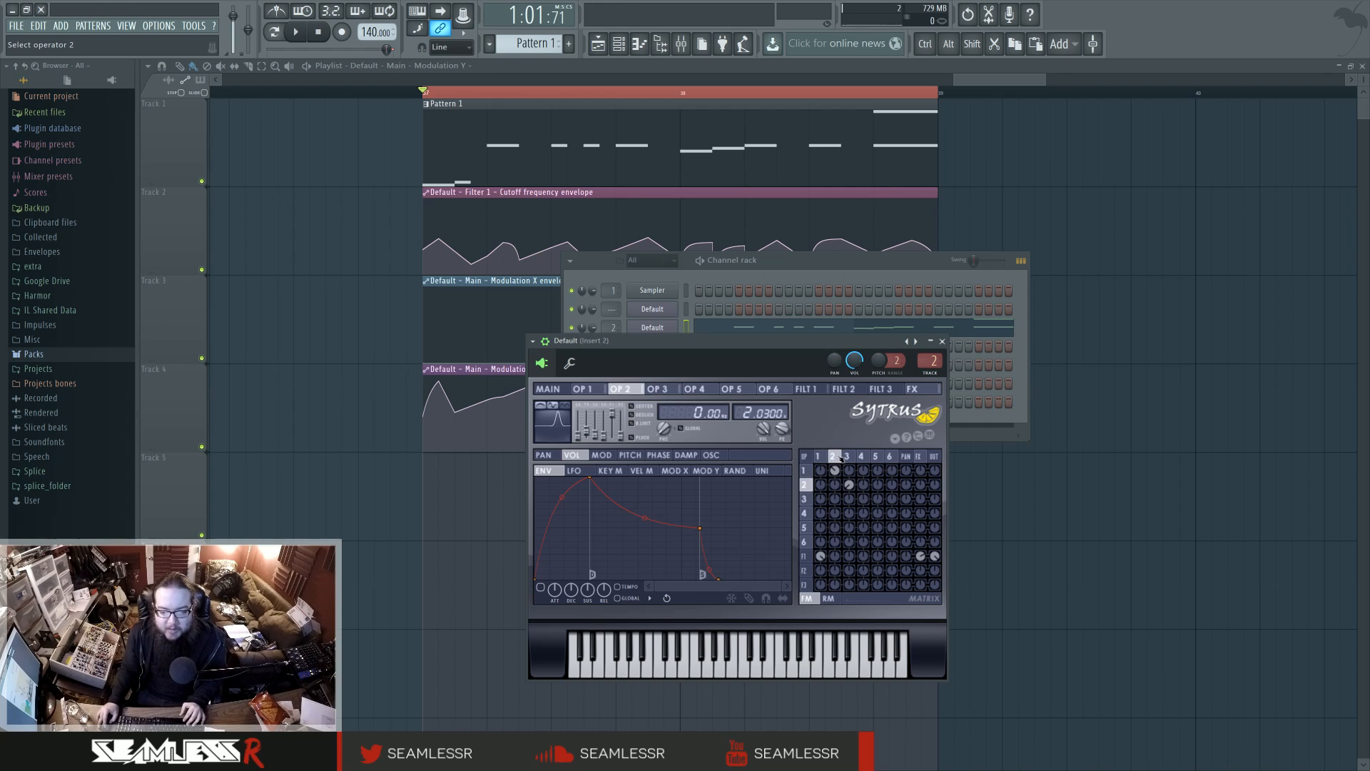
{"action": "left_click", "coordinate": [548, 389]}
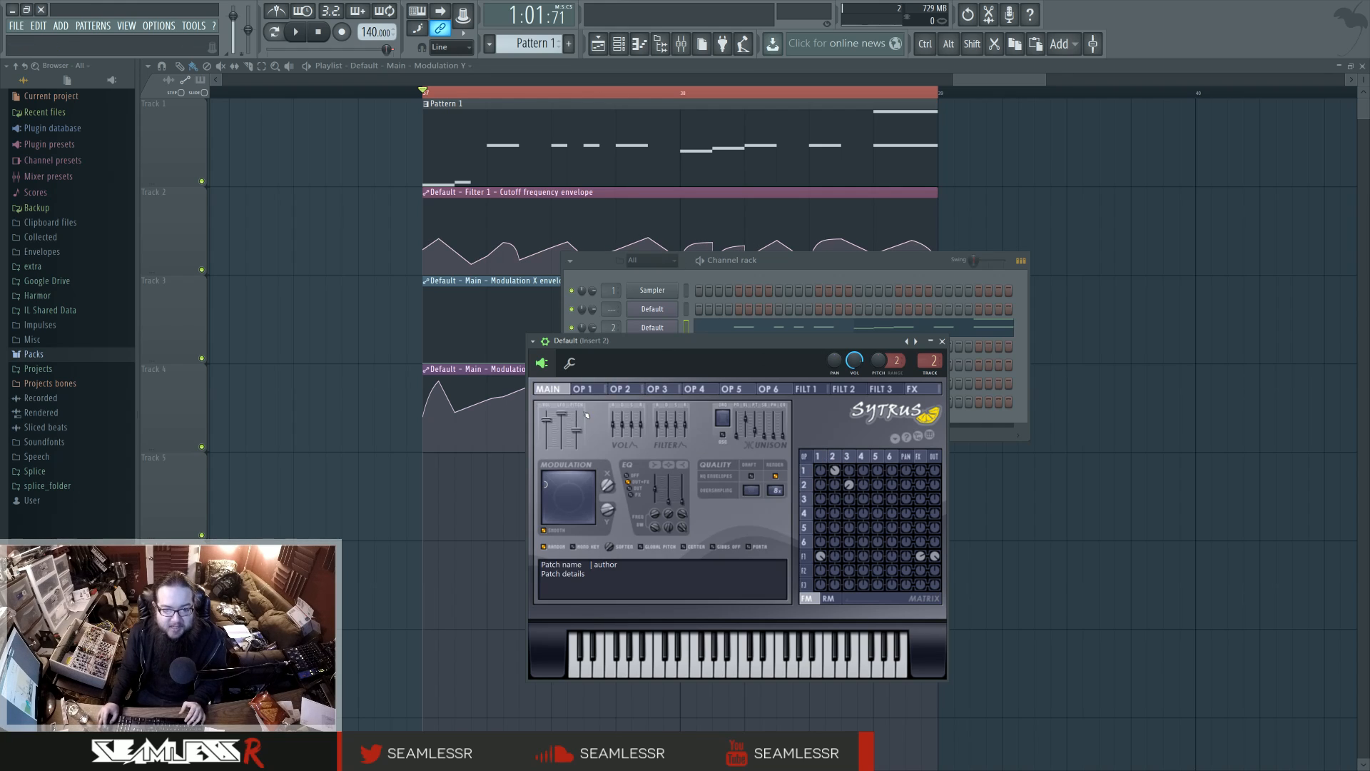
{"action": "key", "text": "space"}
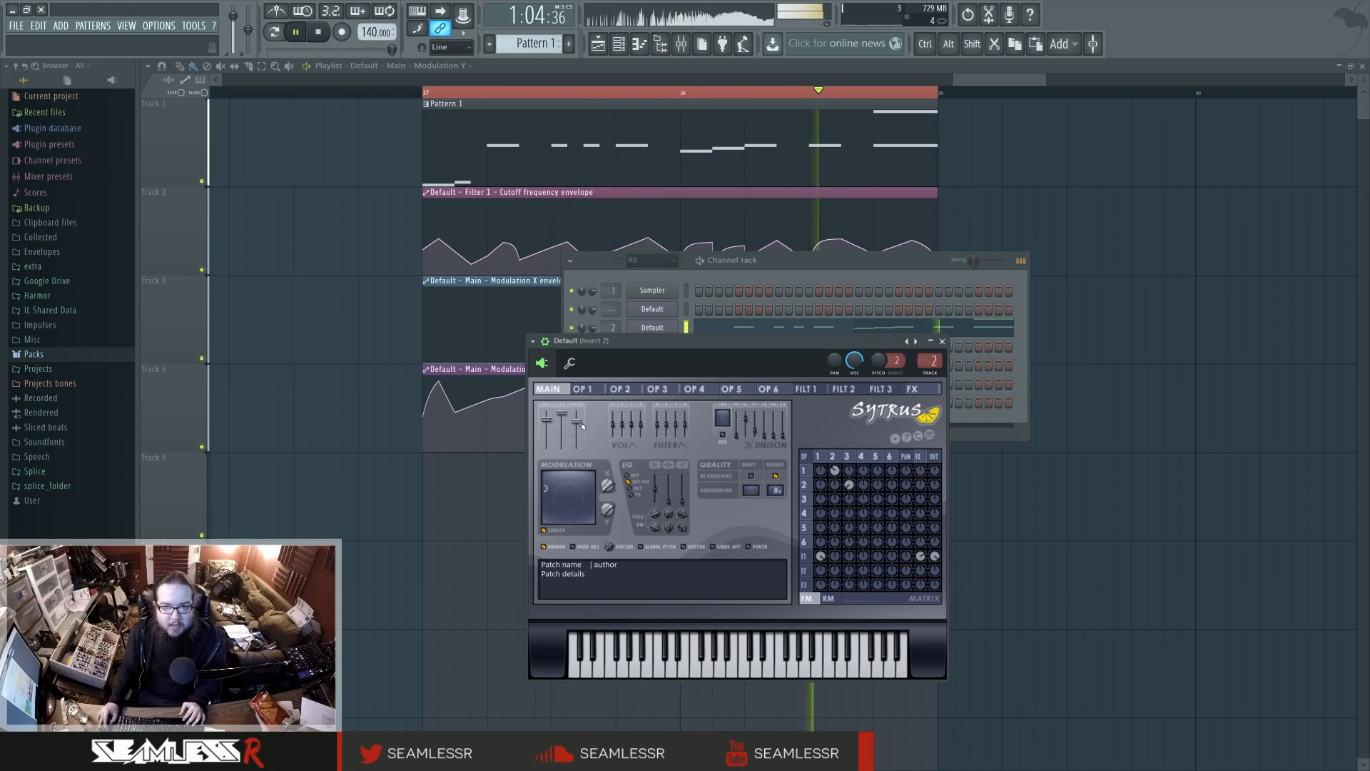
{"action": "key", "text": "space"}
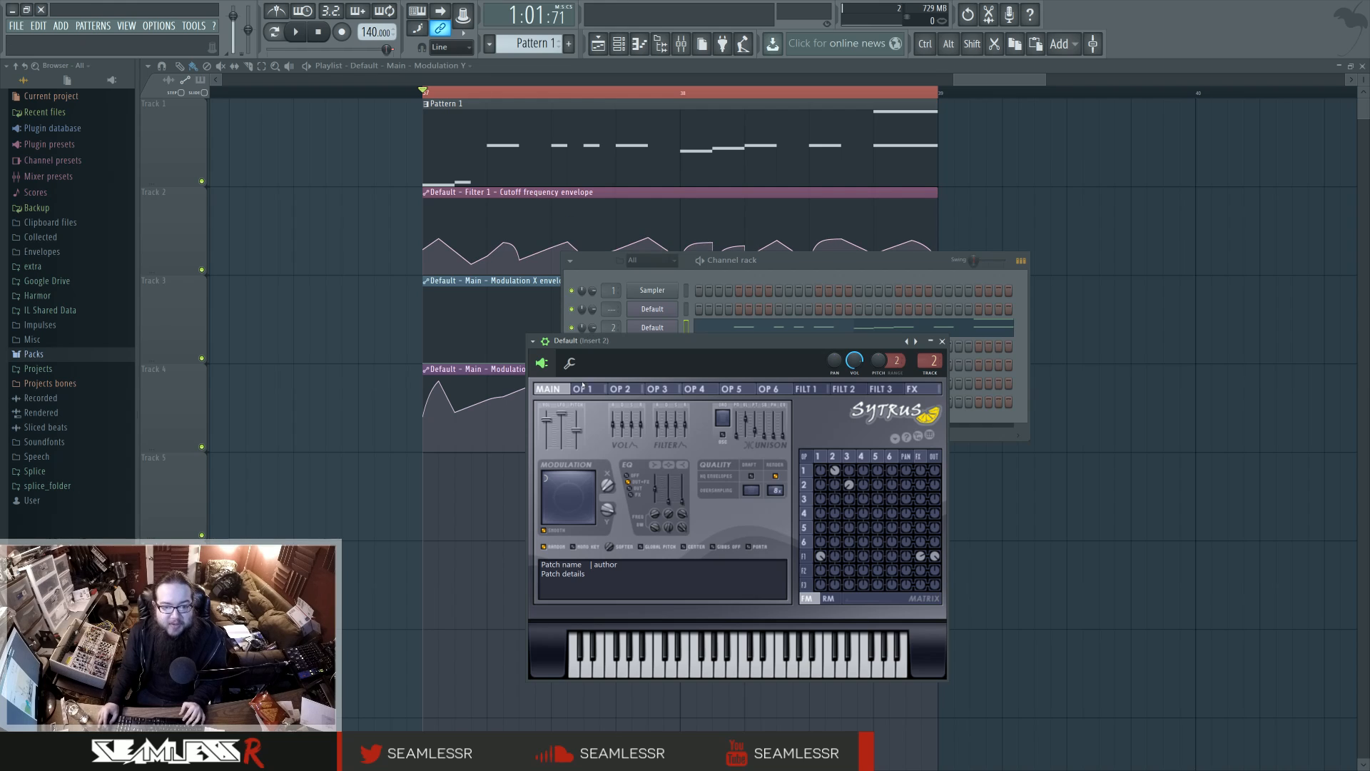
Step: Adjust the main filter cutoff and the minimum of the Filter 1 cutoff frequency automation clip to about 17% while playing the pattern
{"action": "left_click_drag", "start_coordinate": [576, 431], "coordinate": [576, 422]}
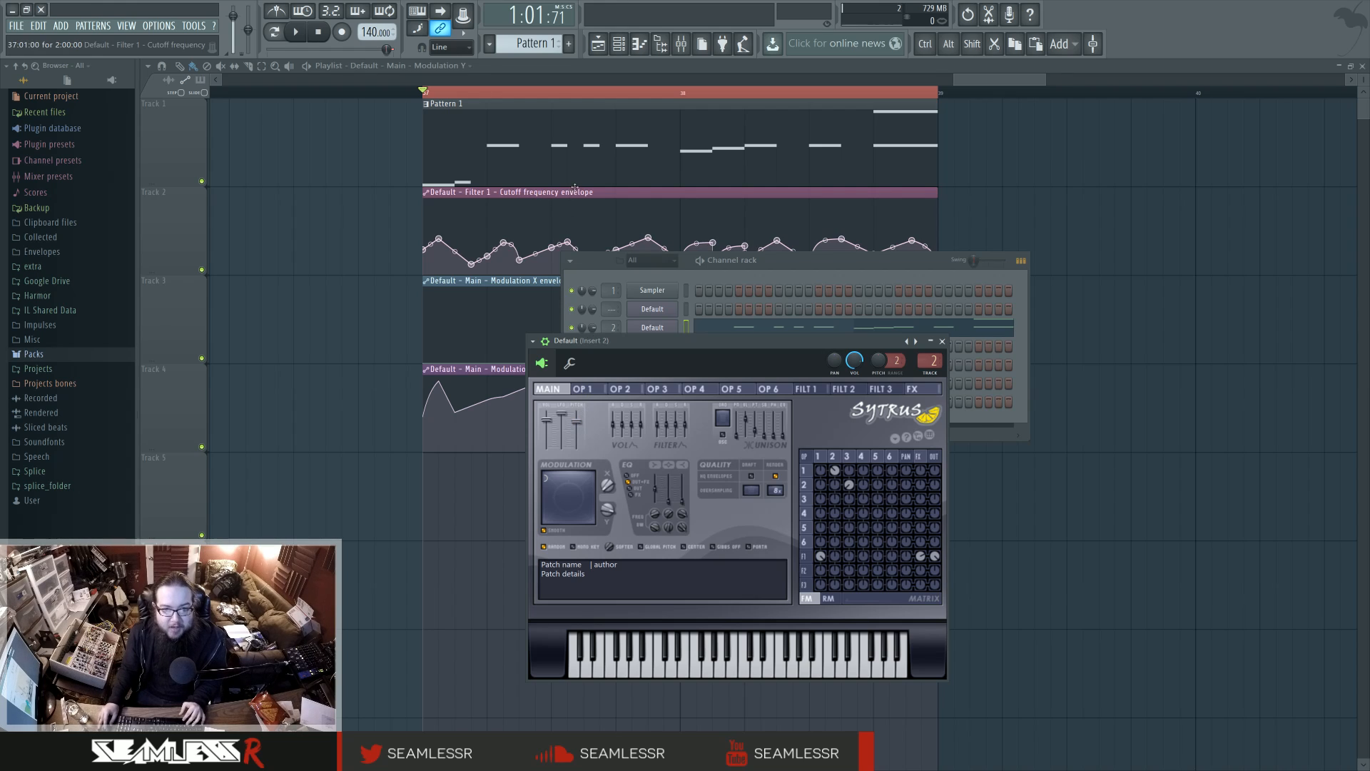
{"action": "double_click", "coordinate": [492, 192]}
{"action": "mouse_move", "coordinate": [412, 151]}
{"action": "left_mouse_down"}
{"action": "mouse_move", "coordinate": [413, 125]}
{"action": "mouse_move", "coordinate": [414, 164]}
{"action": "left_mouse_up"}
{"action": "key", "text": "space"}
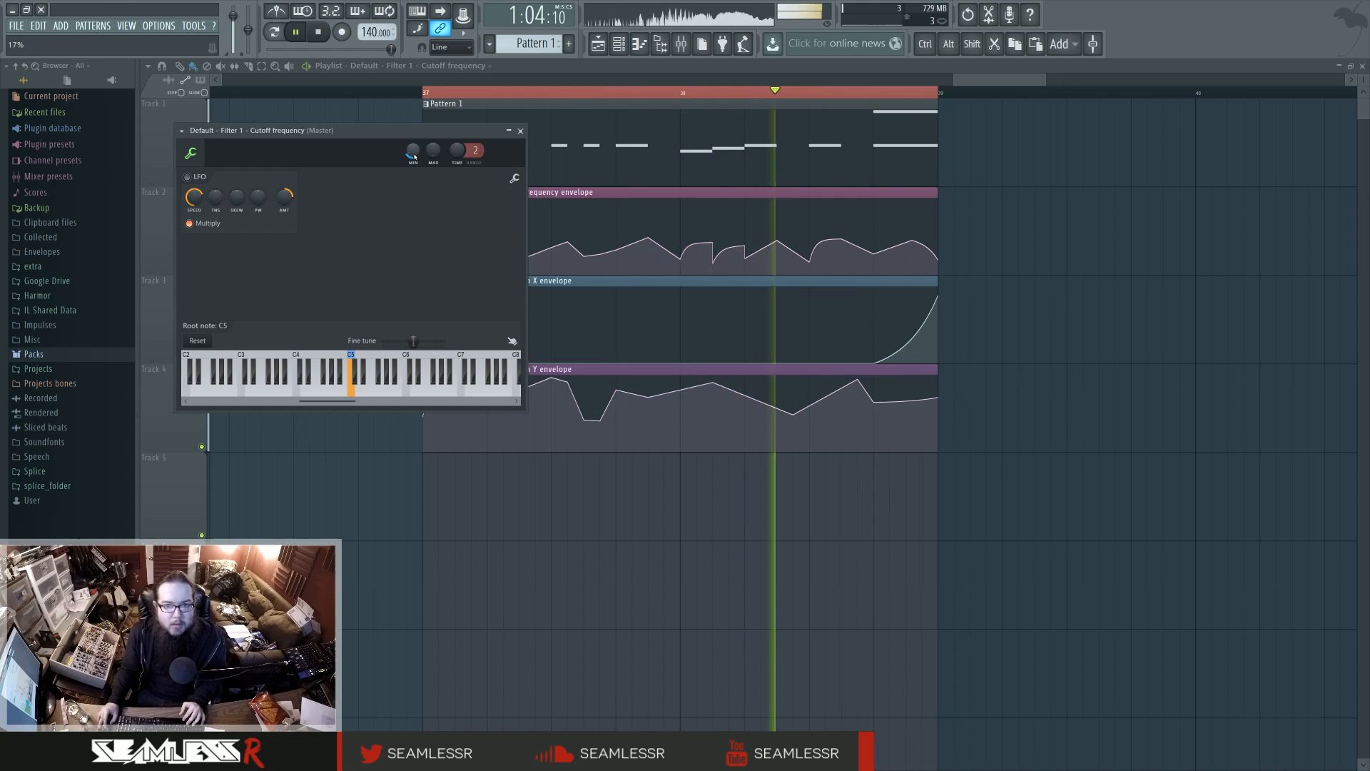
{"action": "key", "text": "space"}
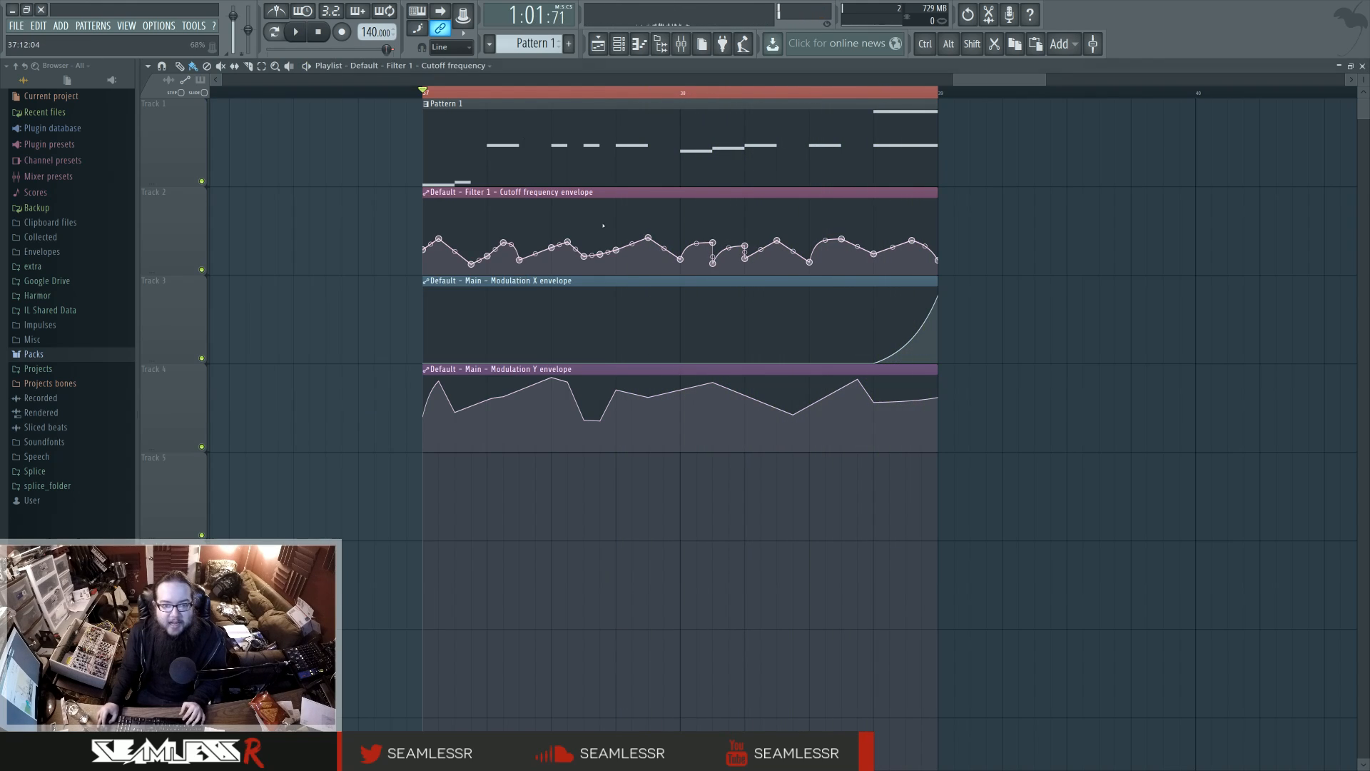
Step: Close the automation clip settings, reopen the Default channel's Sytrus, and show operator 1's oscillator harmonics
{"action": "left_click", "coordinate": [520, 130]}
{"action": "key", "text": "F6"}
{"action": "left_click", "coordinate": [655, 331]}
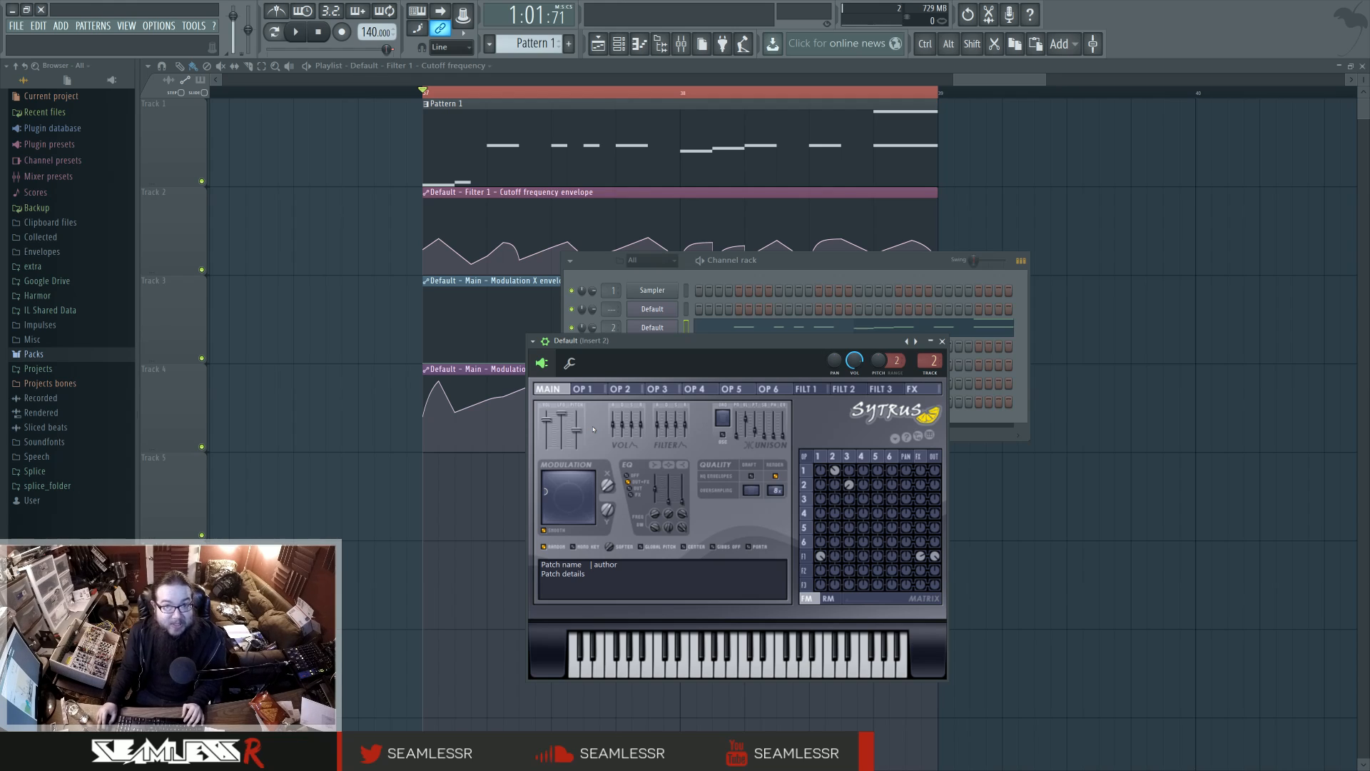
{"action": "left_click_drag", "start_coordinate": [655, 346], "coordinate": [636, 369]}
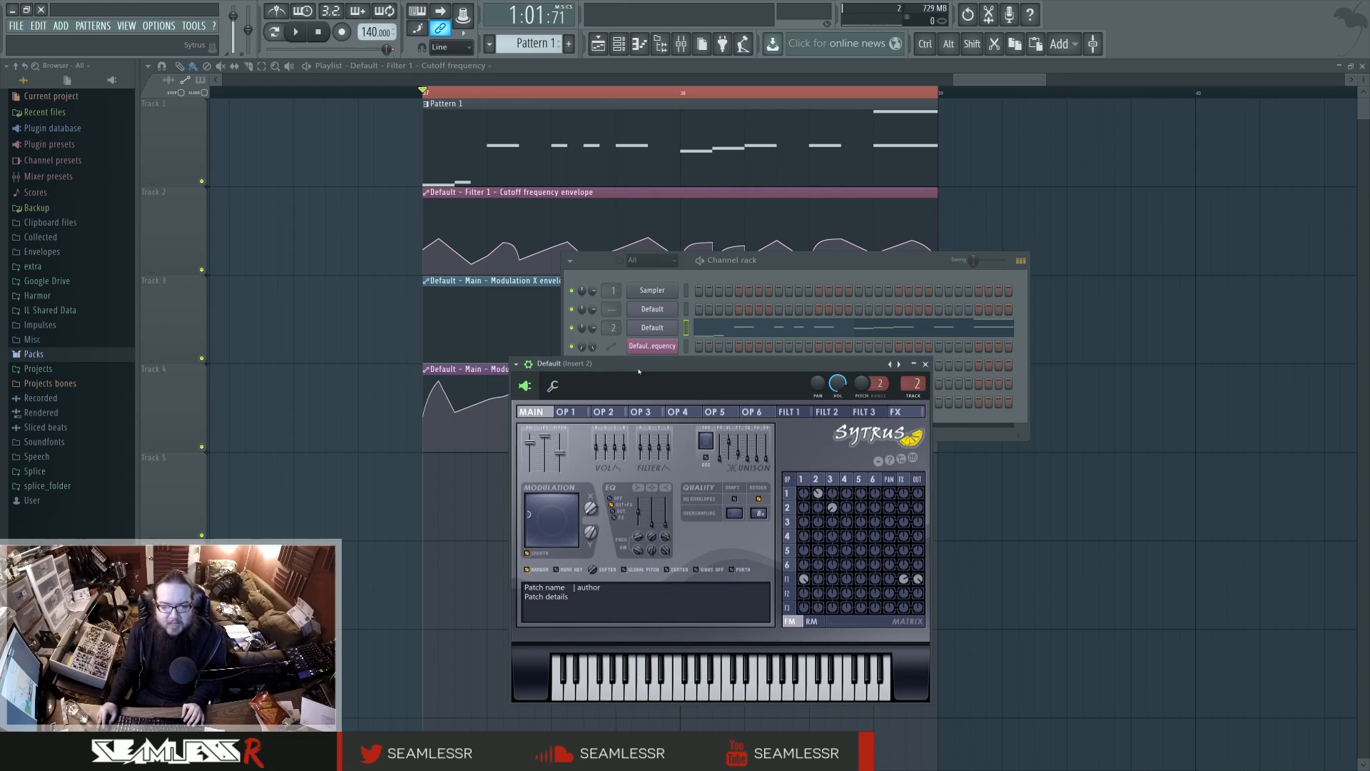
{"action": "left_click", "coordinate": [803, 480]}
{"action": "left_click", "coordinate": [694, 478]}
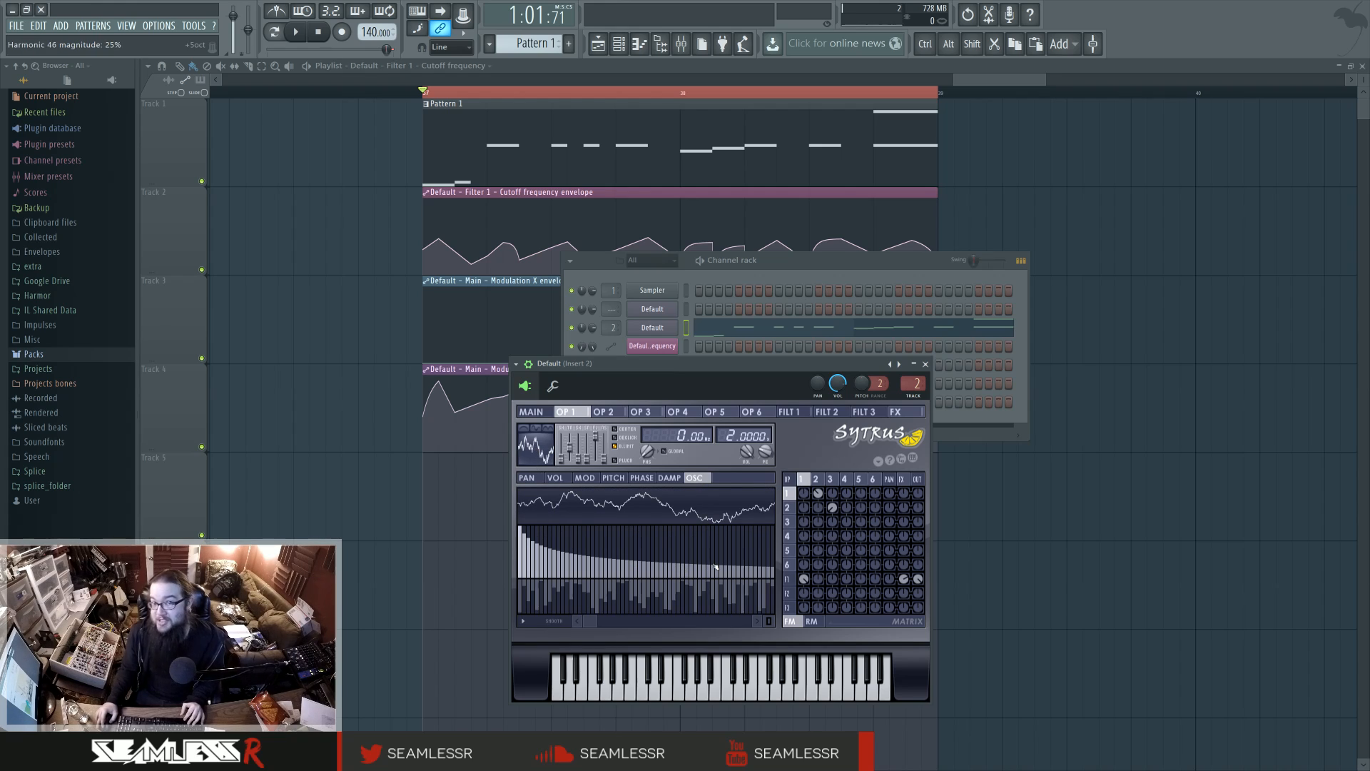
Step: Give operator 5 a saw shape converted to sine harmonics and randomize the harmonic phases
{"action": "left_click", "coordinate": [858, 479]}
{"action": "left_click", "coordinate": [541, 444]}
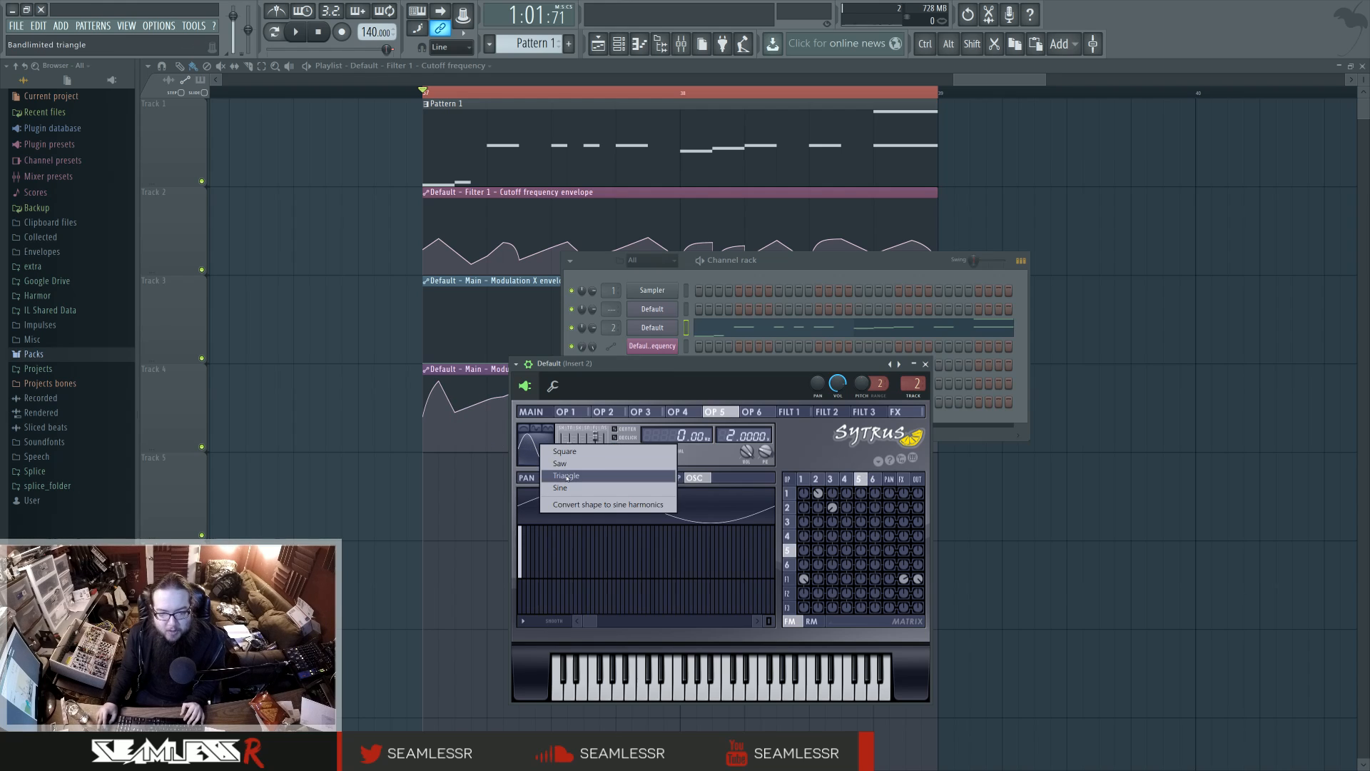
{"action": "left_click", "coordinate": [566, 475]}
{"action": "left_click", "coordinate": [540, 445]}
{"action": "left_click", "coordinate": [559, 463]}
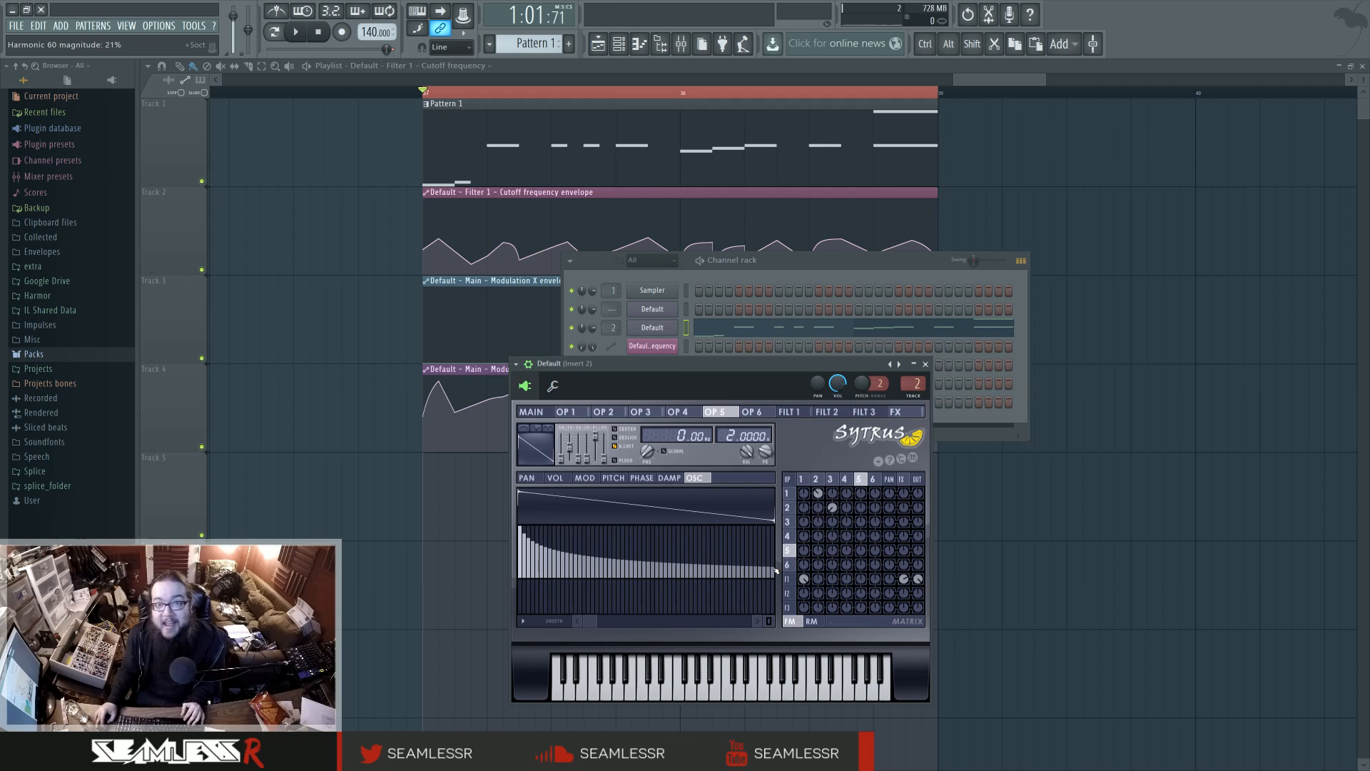
{"action": "right_click", "coordinate": [526, 564]}
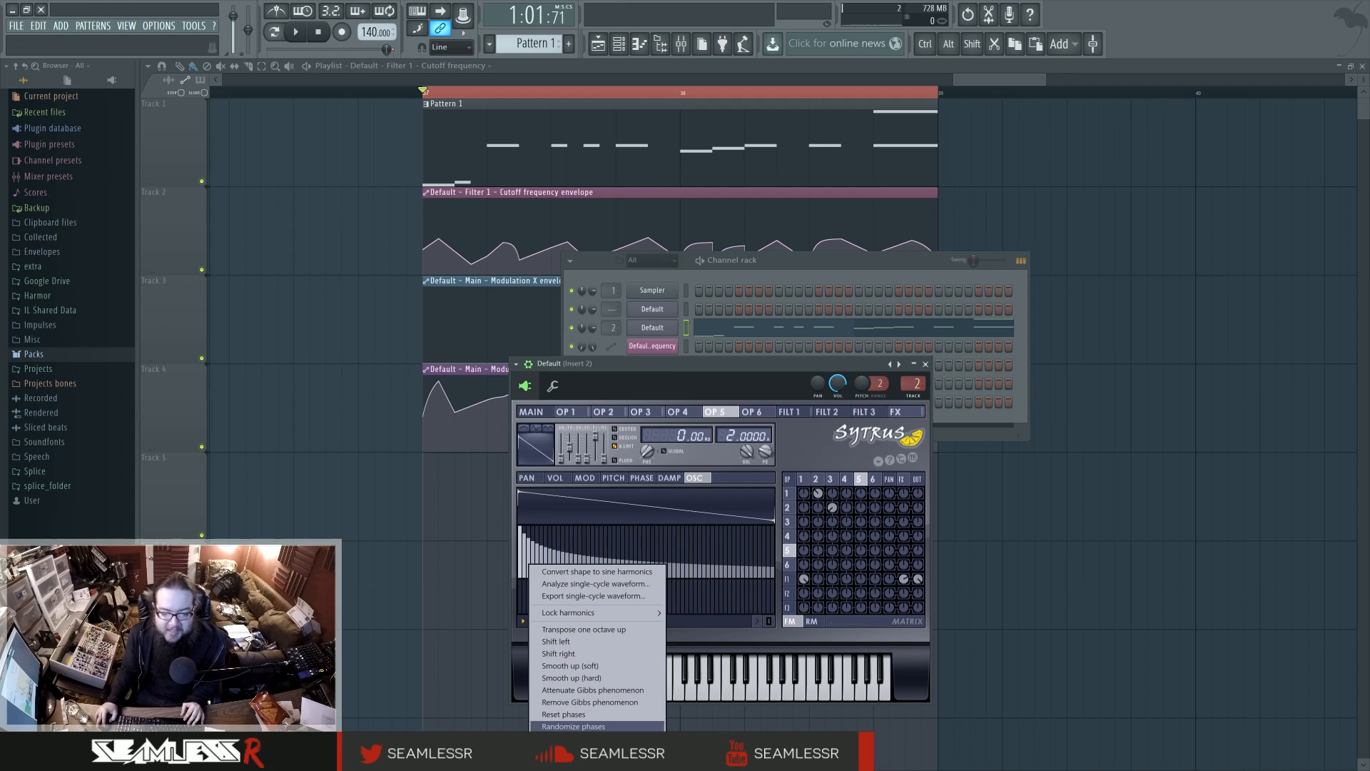
{"action": "left_click", "coordinate": [564, 726]}
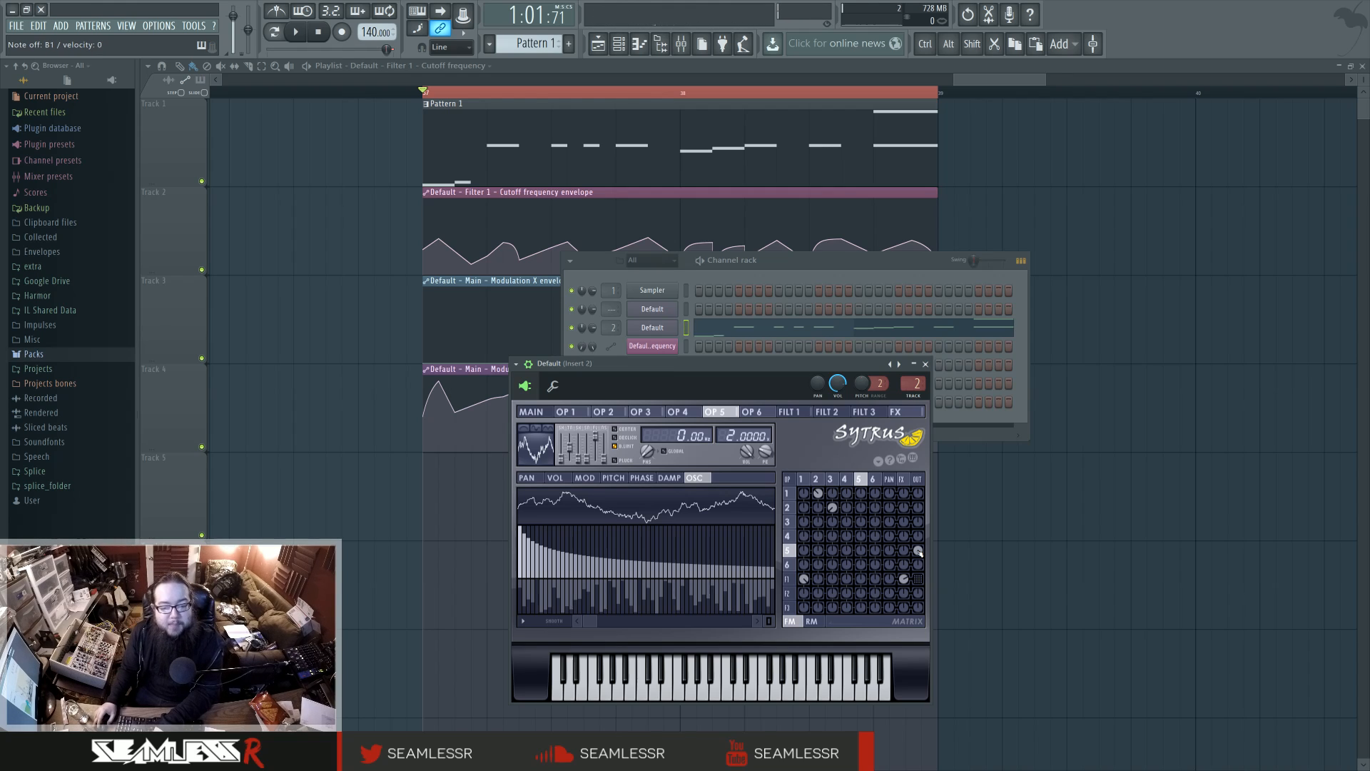
Step: Rebuild operator 5's sine harmonics from its plain saw shape and randomize their phases again
{"action": "left_click", "coordinate": [537, 455]}
{"action": "left_click", "coordinate": [578, 478]}
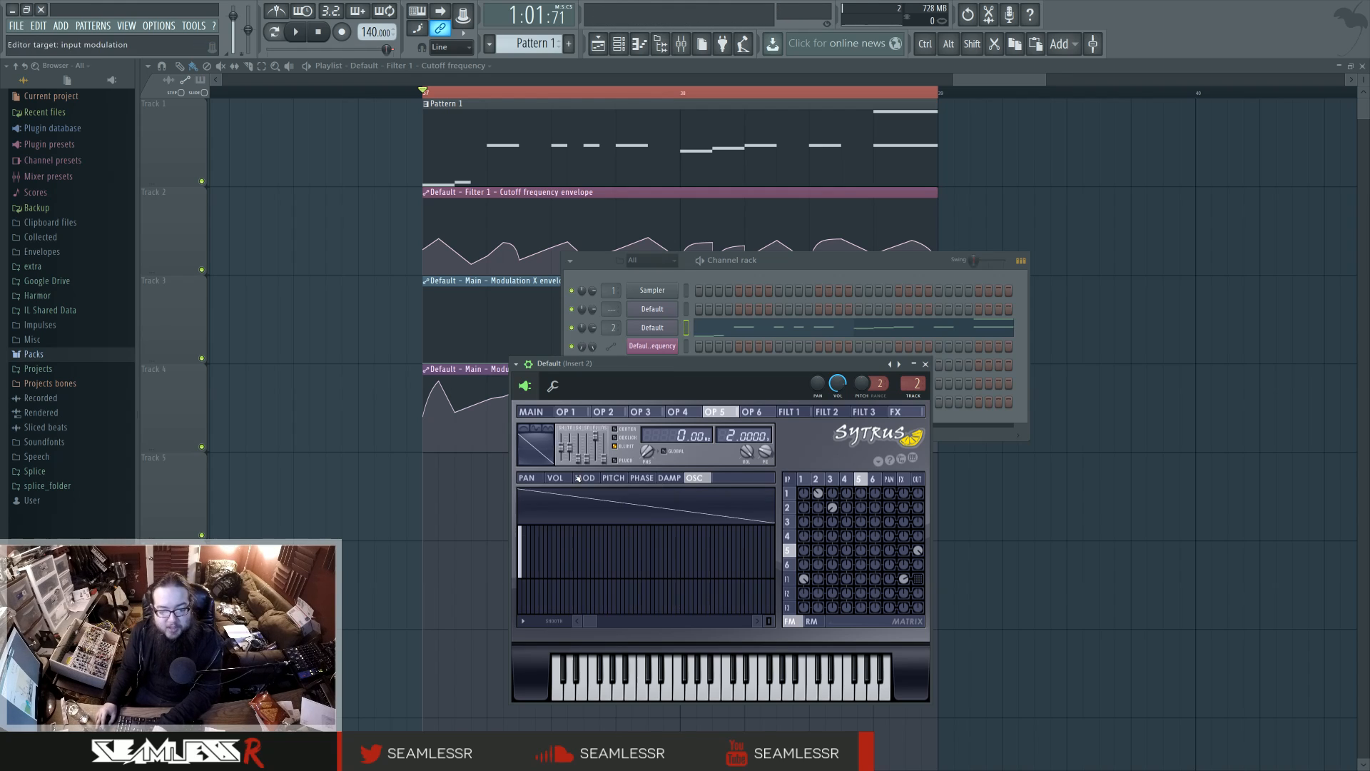
{"action": "right_click", "coordinate": [535, 449]}
{"action": "left_click", "coordinate": [572, 510]}
{"action": "left_click", "coordinate": [524, 623]}
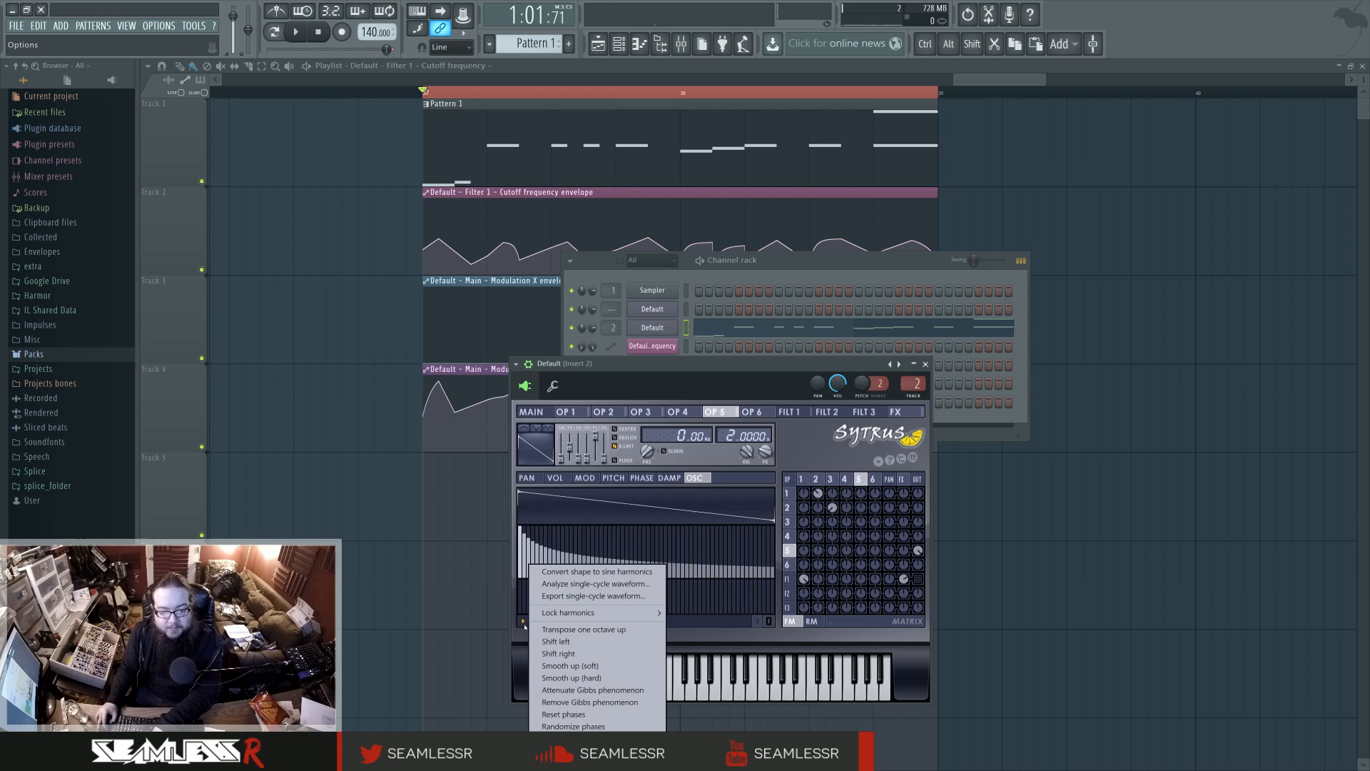
{"action": "left_click", "coordinate": [564, 727]}
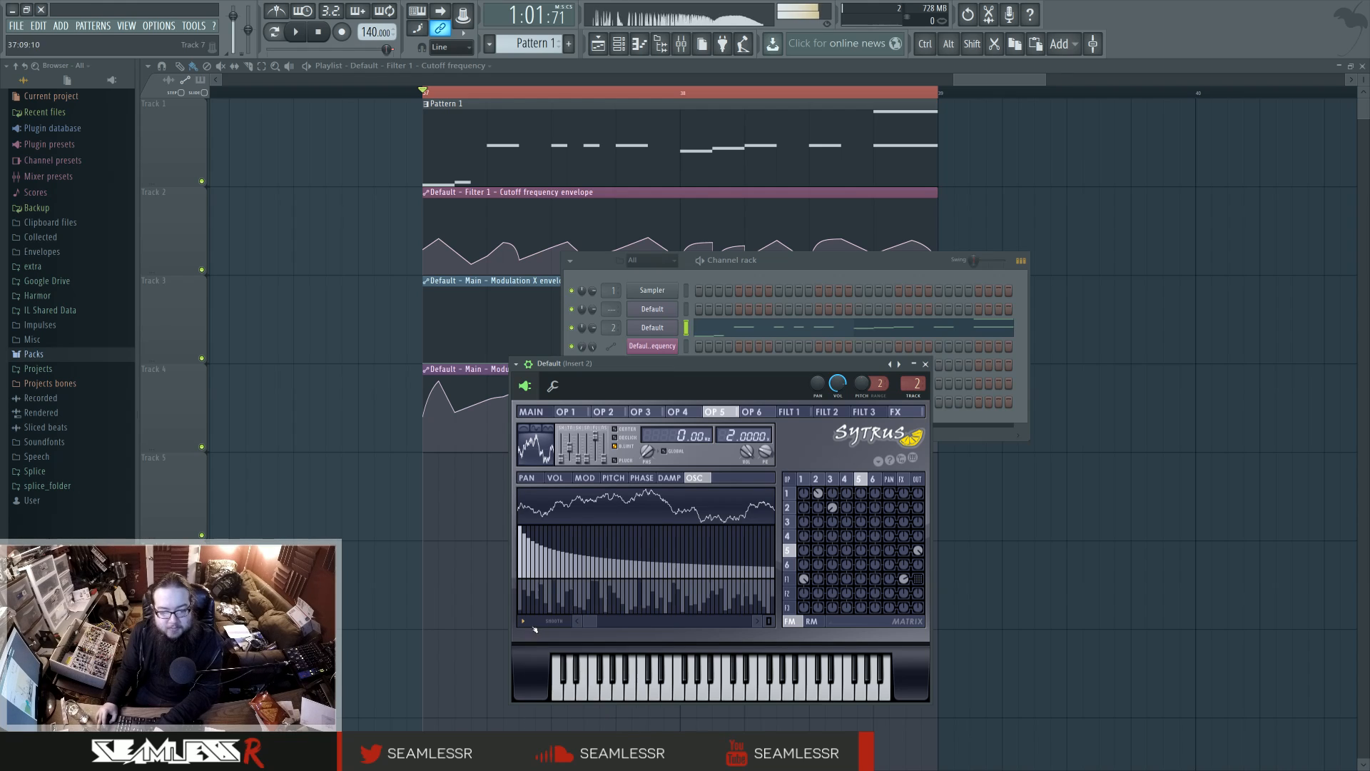
Step: Randomize operator 5's harmonic phases twice more, and restore the Filter 1 output level before returning to the main page
{"action": "left_click", "coordinate": [524, 624]}
{"action": "left_click", "coordinate": [563, 726]}
{"action": "left_click", "coordinate": [524, 623]}
{"action": "left_click", "coordinate": [563, 726]}
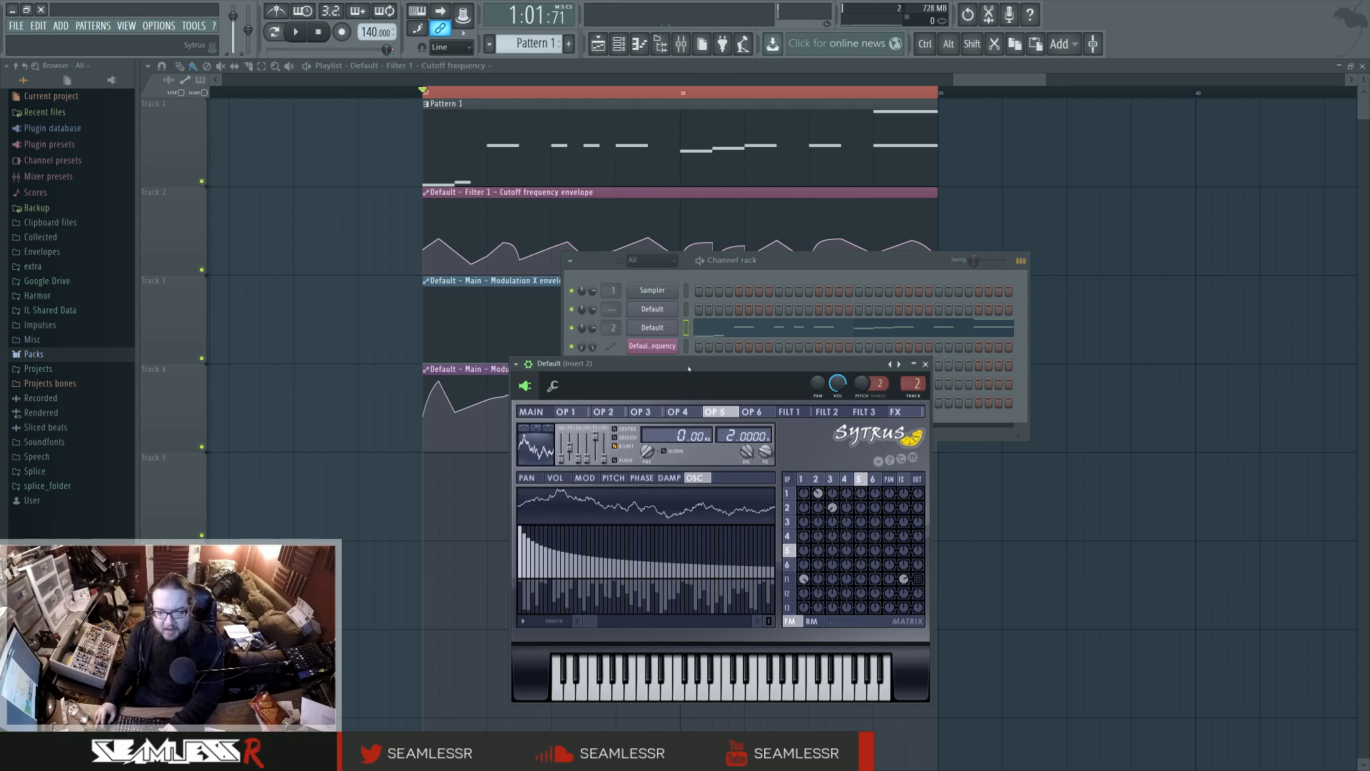
{"action": "right_click", "coordinate": [918, 579]}
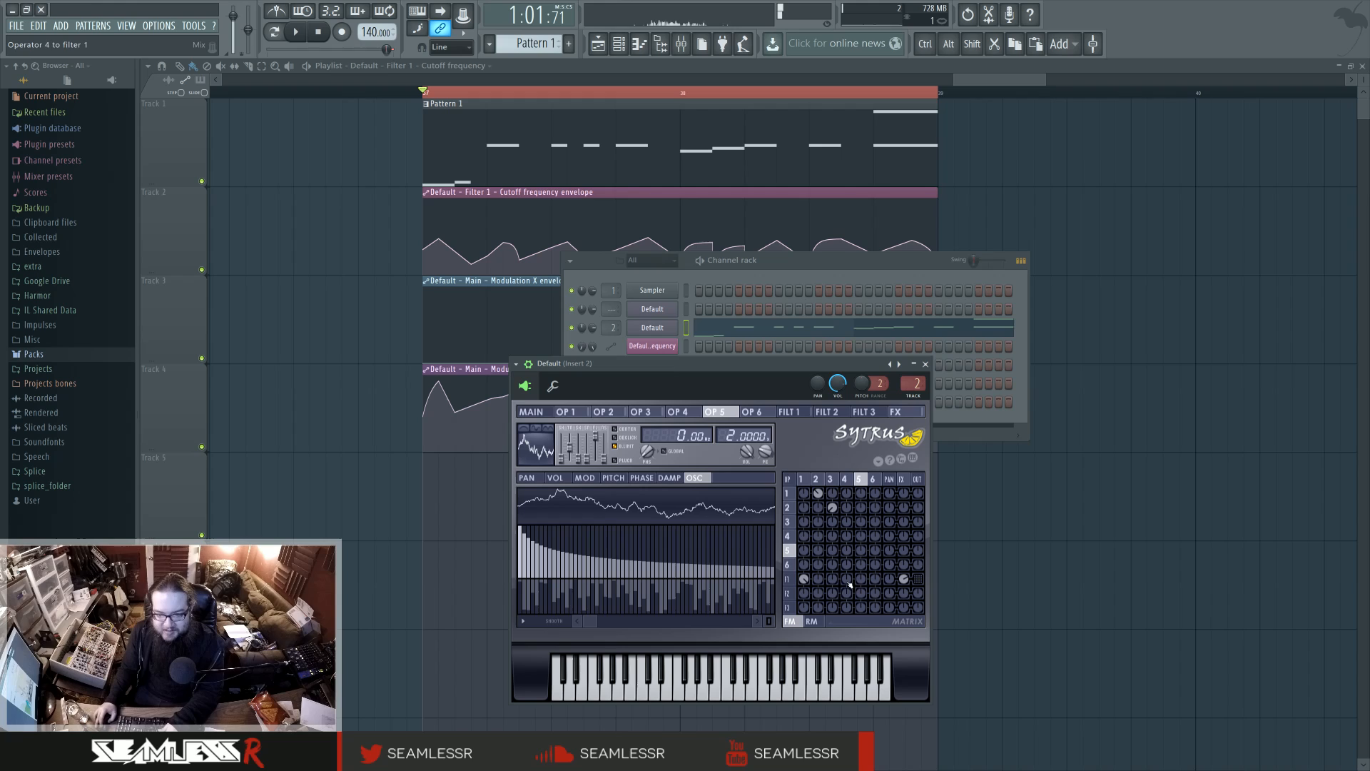
{"action": "left_click", "coordinate": [540, 416]}
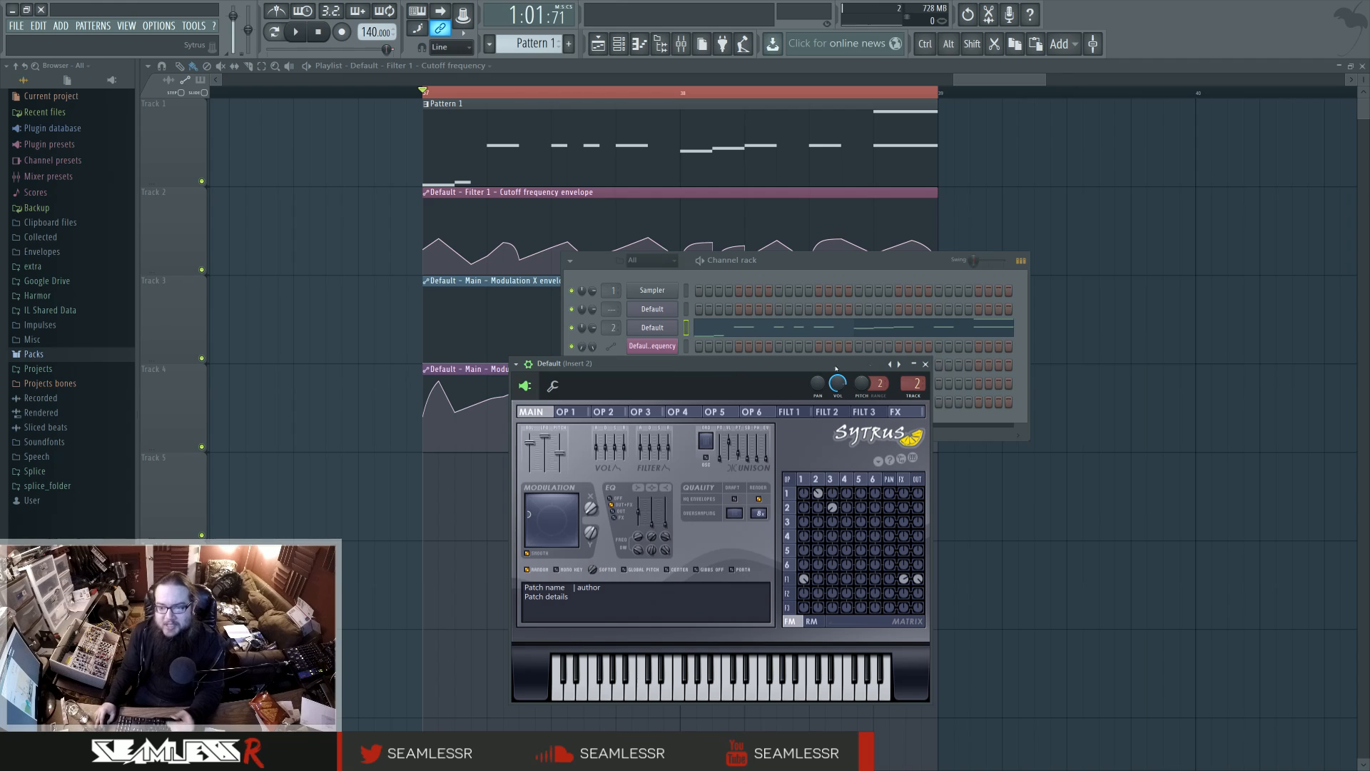
Step: Check the effects on mixer Insert 2, including Gross Beat, and bring Sytrus back to the front
{"action": "double_click", "coordinate": [916, 386]}
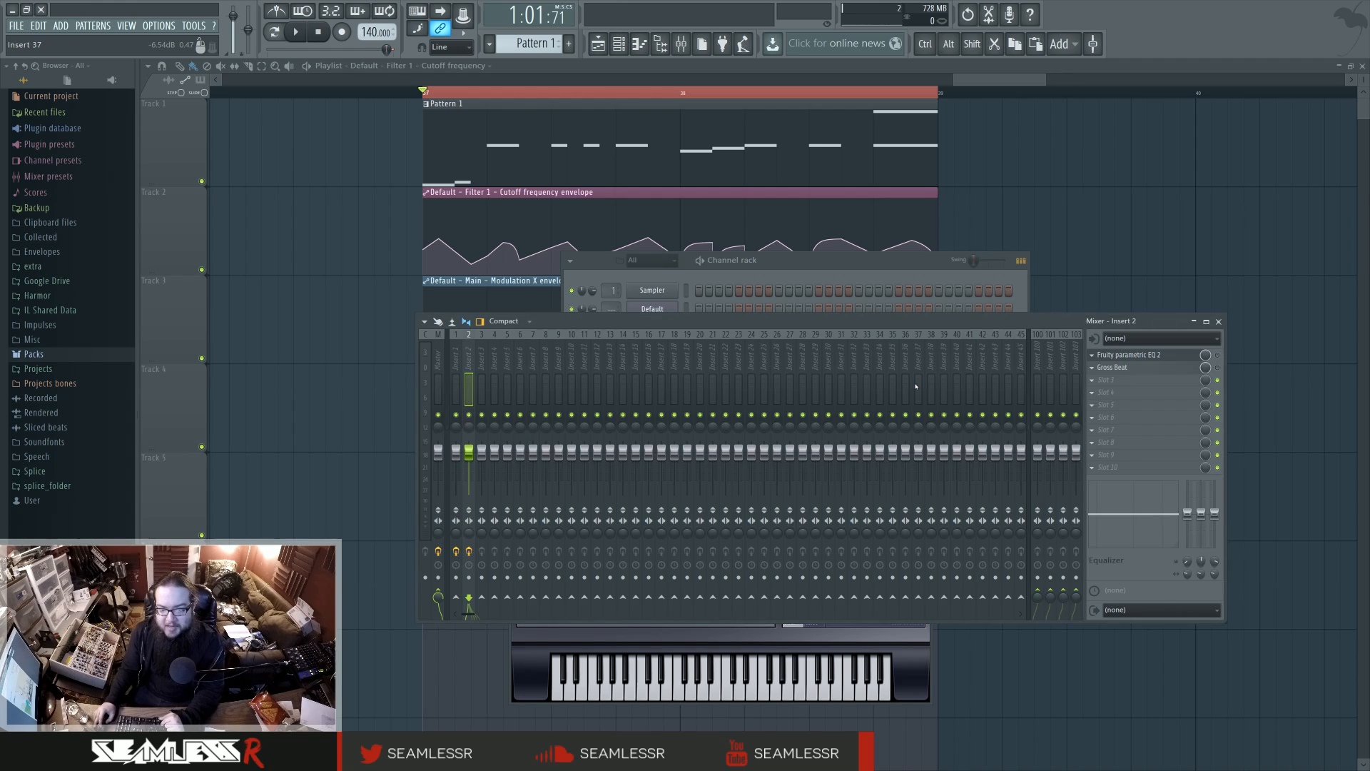
{"action": "left_click", "coordinate": [1198, 356]}
{"action": "left_click", "coordinate": [1197, 359]}
{"action": "left_click", "coordinate": [1195, 369]}
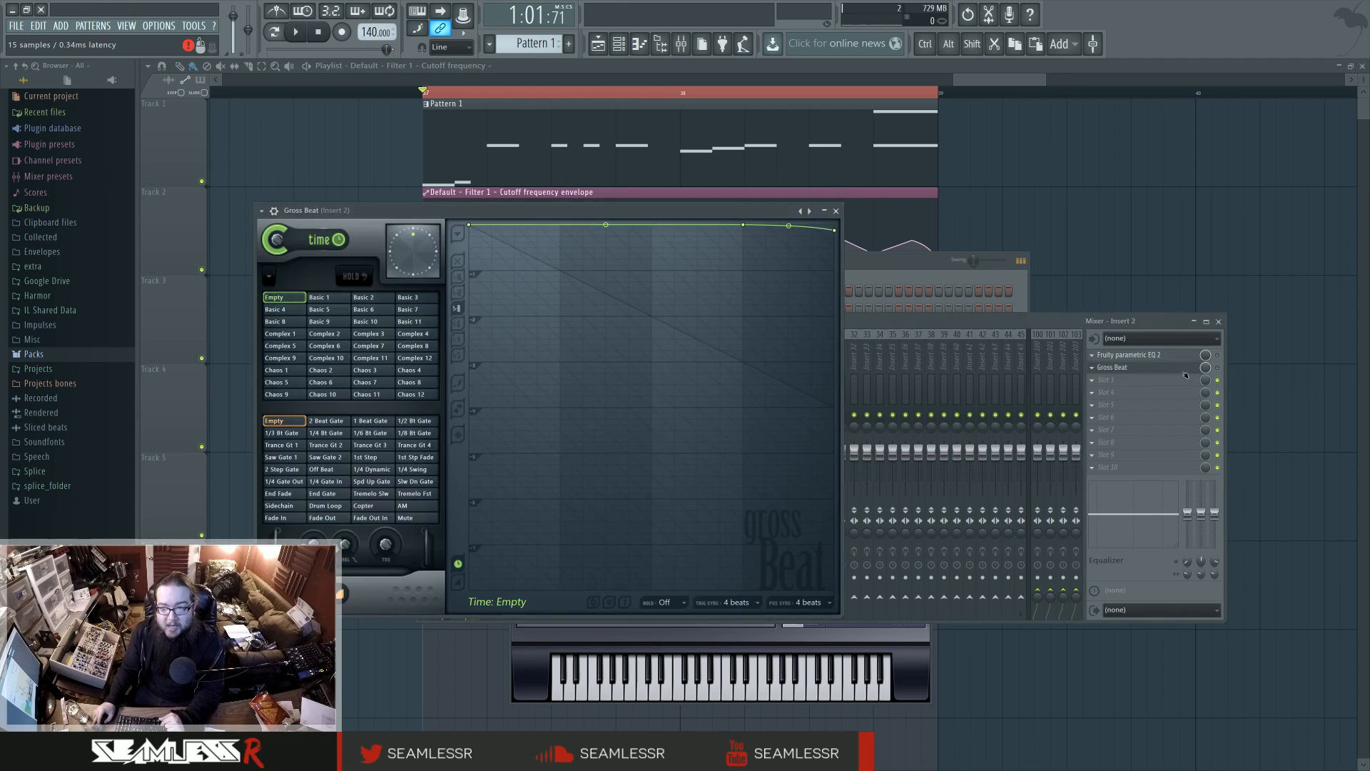
{"action": "left_click", "coordinate": [1196, 369]}
{"action": "left_click", "coordinate": [544, 679]}
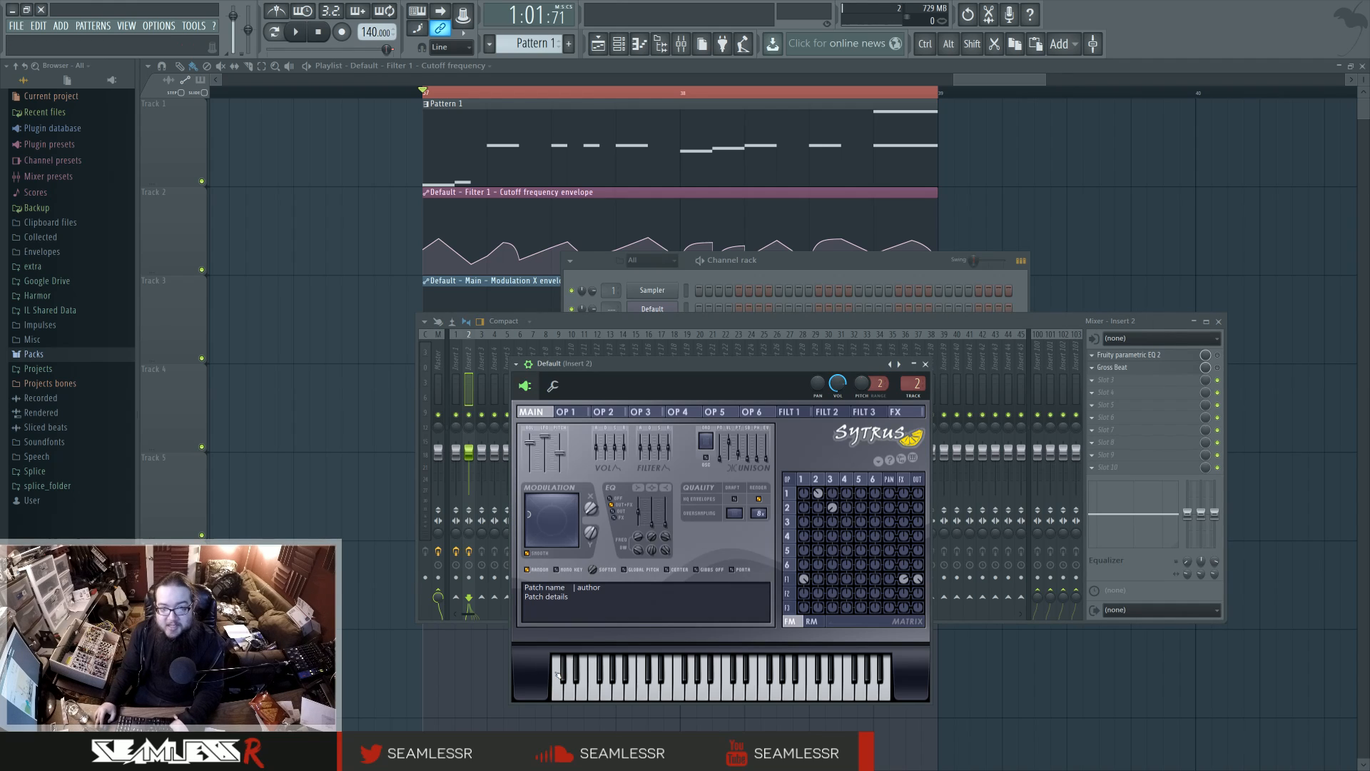
Step: Play the pattern with Sytrus's main page shown and reposition the Sytrus window over the mixer
{"action": "key", "text": "space"}
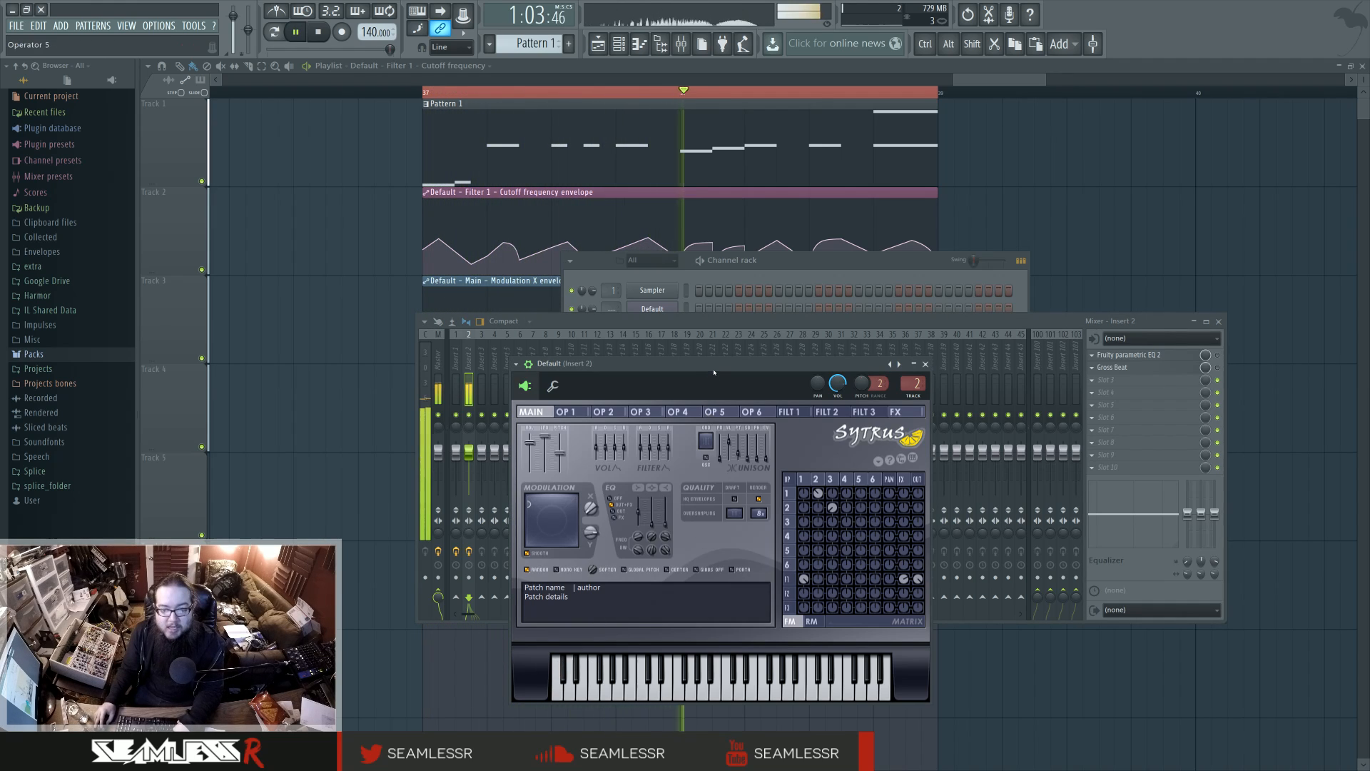
{"action": "left_click_drag", "start_coordinate": [715, 370], "coordinate": [727, 327]}
{"action": "key", "text": "space"}
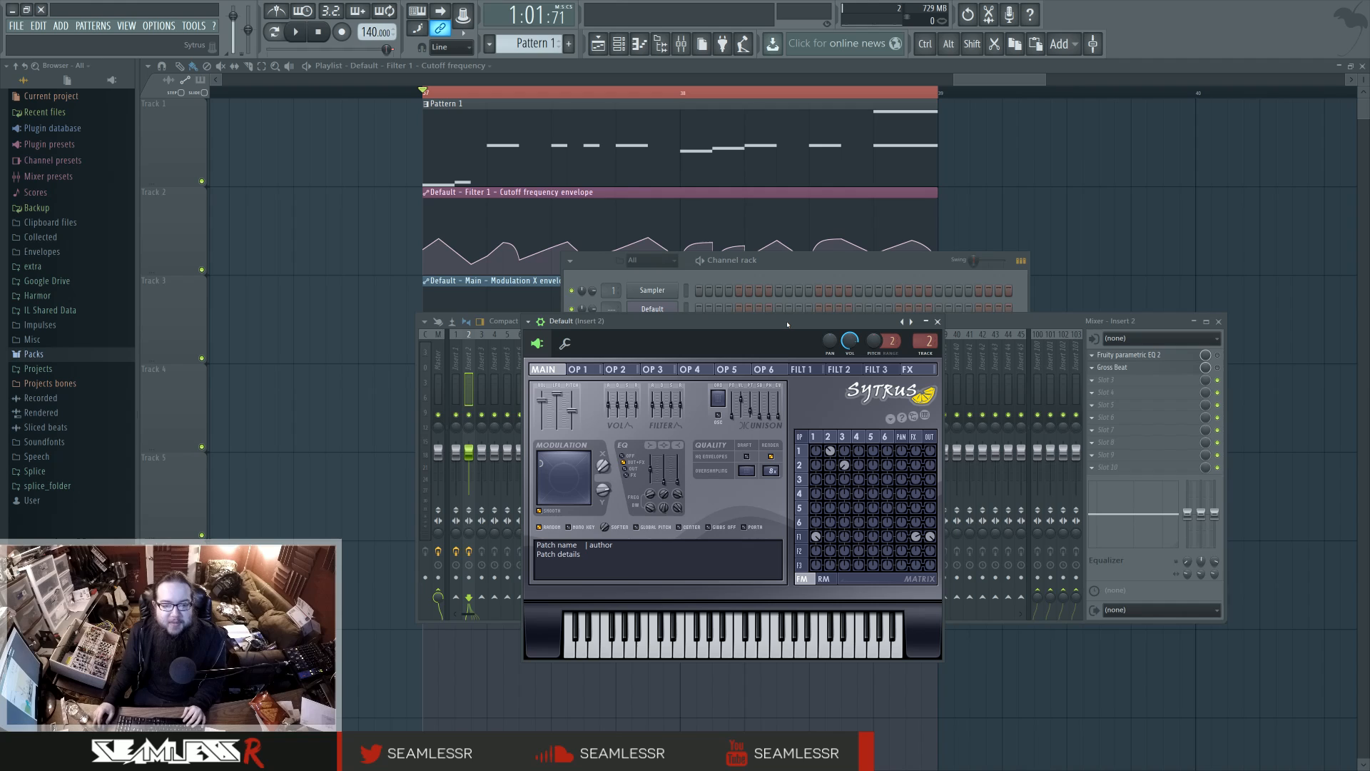
{"action": "left_click_drag", "start_coordinate": [788, 325], "coordinate": [766, 352]}
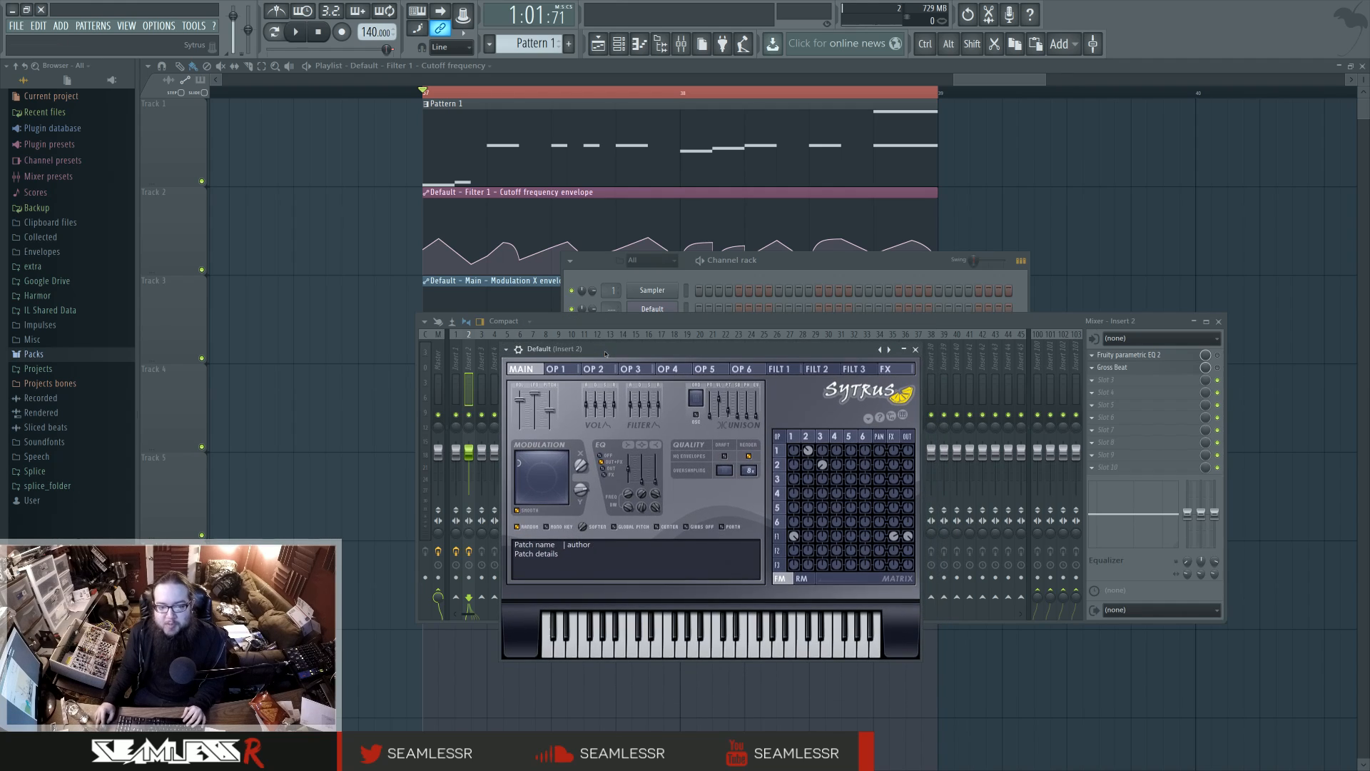
{"action": "left_click_drag", "start_coordinate": [605, 354], "coordinate": [612, 356]}
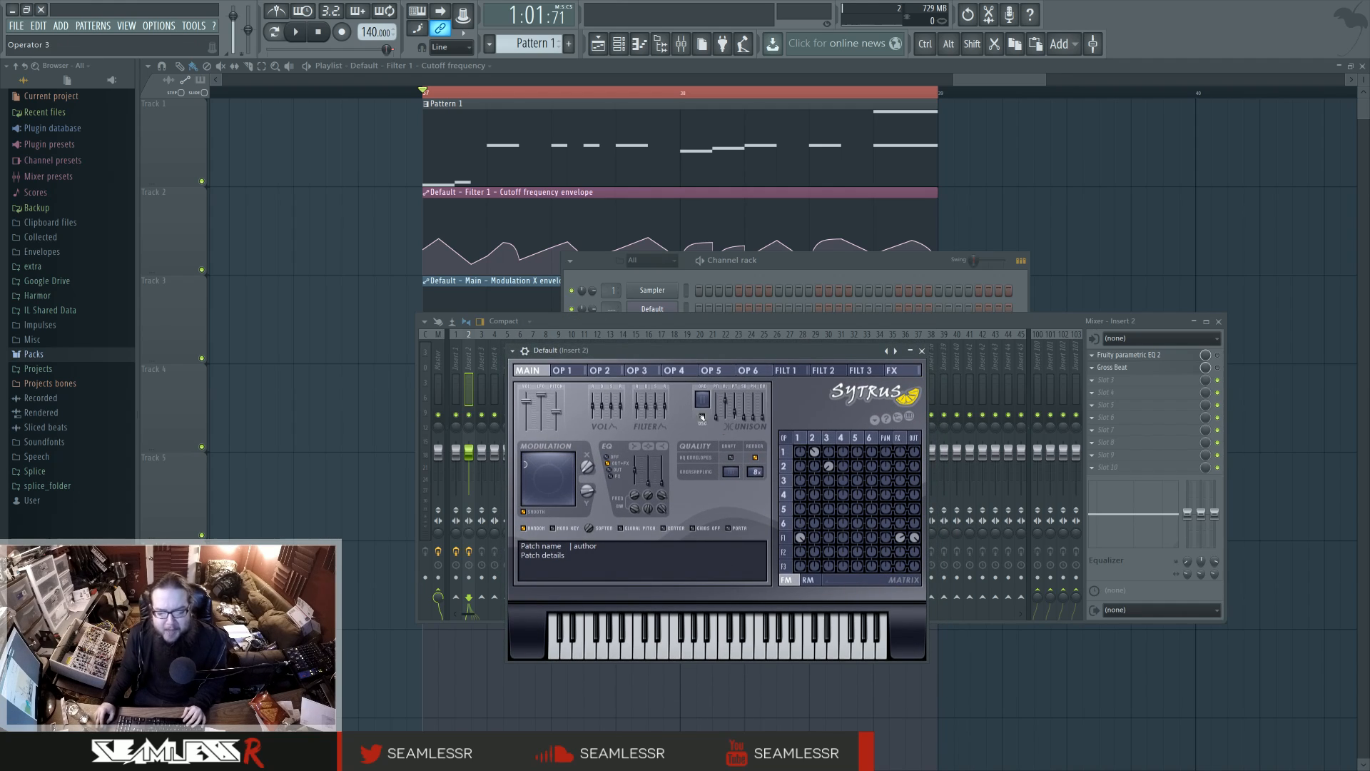
Step: Show operator 2's oscillator, then set operator 5's oscillator shape to Sine
{"action": "left_click", "coordinate": [813, 437]}
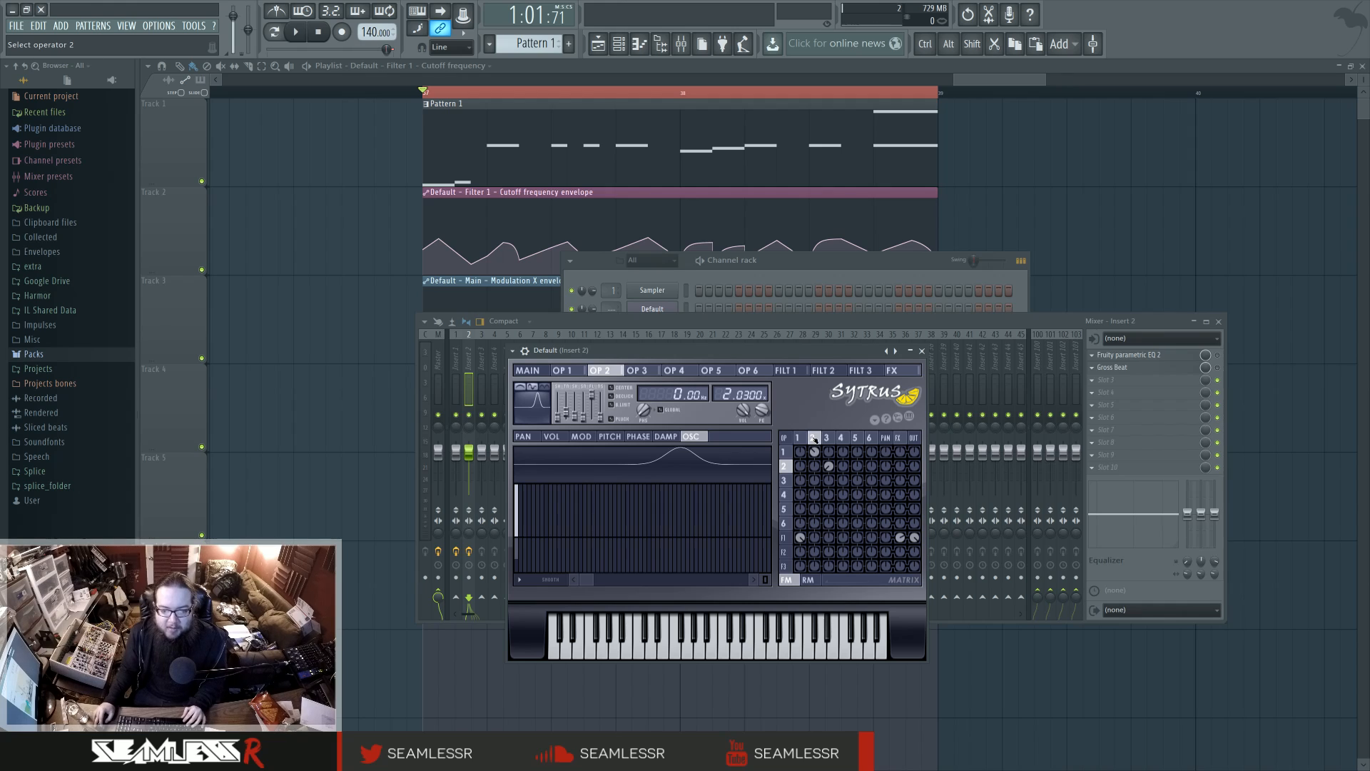
{"action": "left_click", "coordinate": [856, 437]}
{"action": "left_click", "coordinate": [535, 402]}
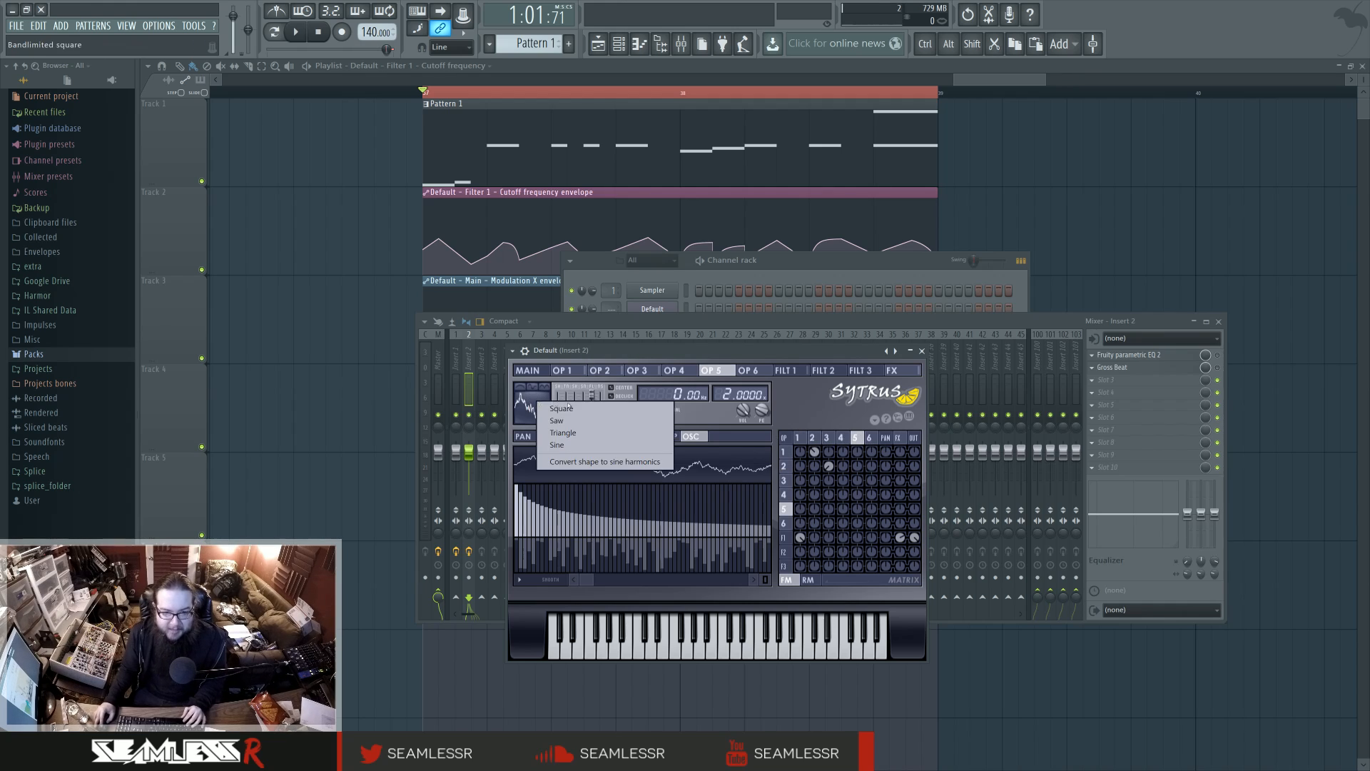
{"action": "left_click", "coordinate": [558, 445]}
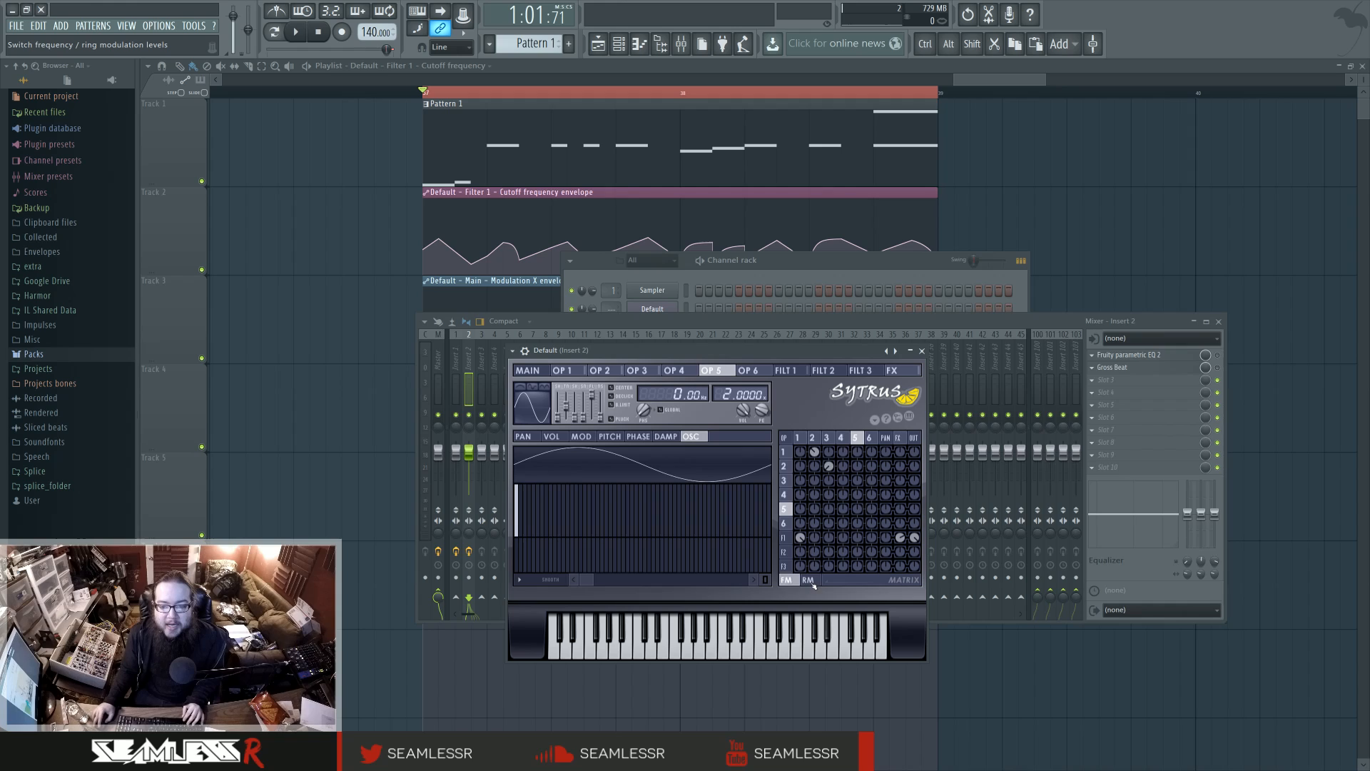
Step: Switch Sytrus's matrix to the ring modulation levels and enable the Half option on operator 5's sine waveform
{"action": "left_click", "coordinate": [809, 581]}
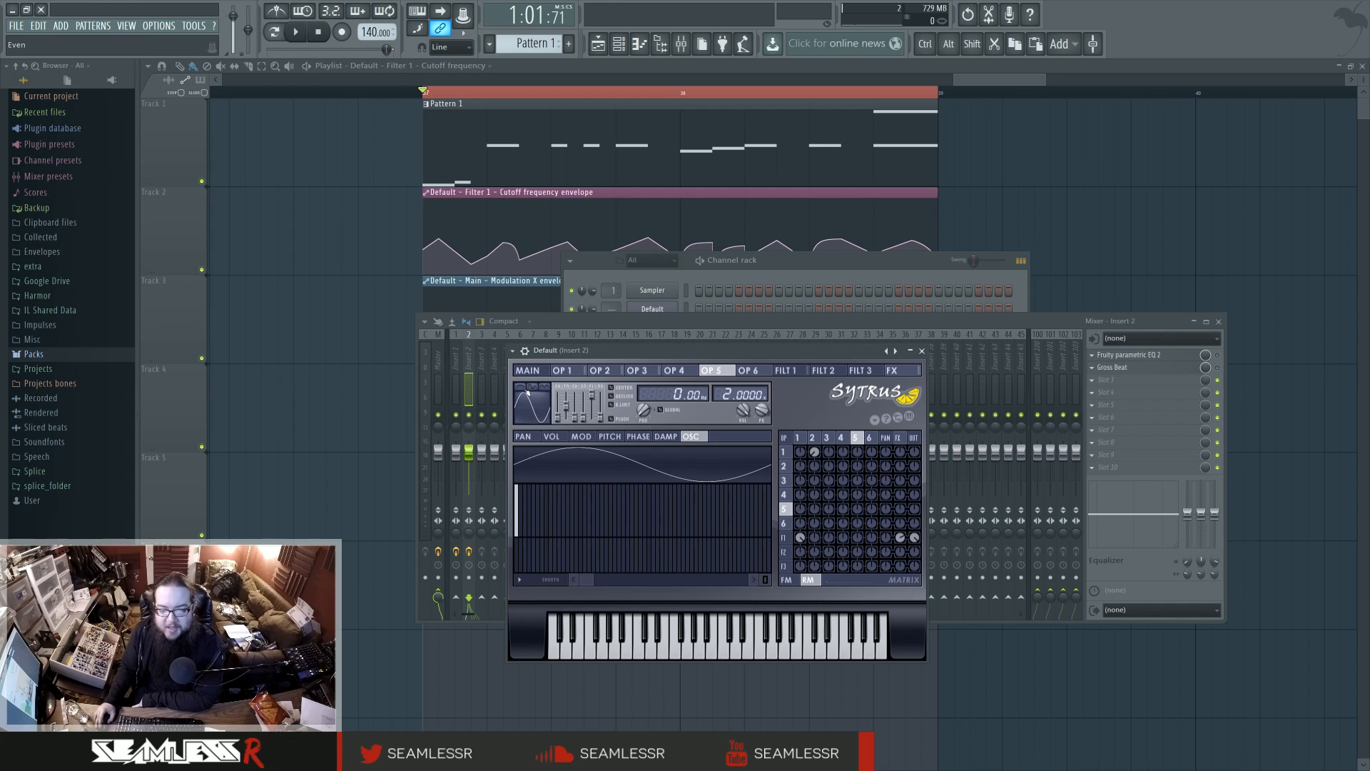
{"action": "left_click", "coordinate": [521, 408]}
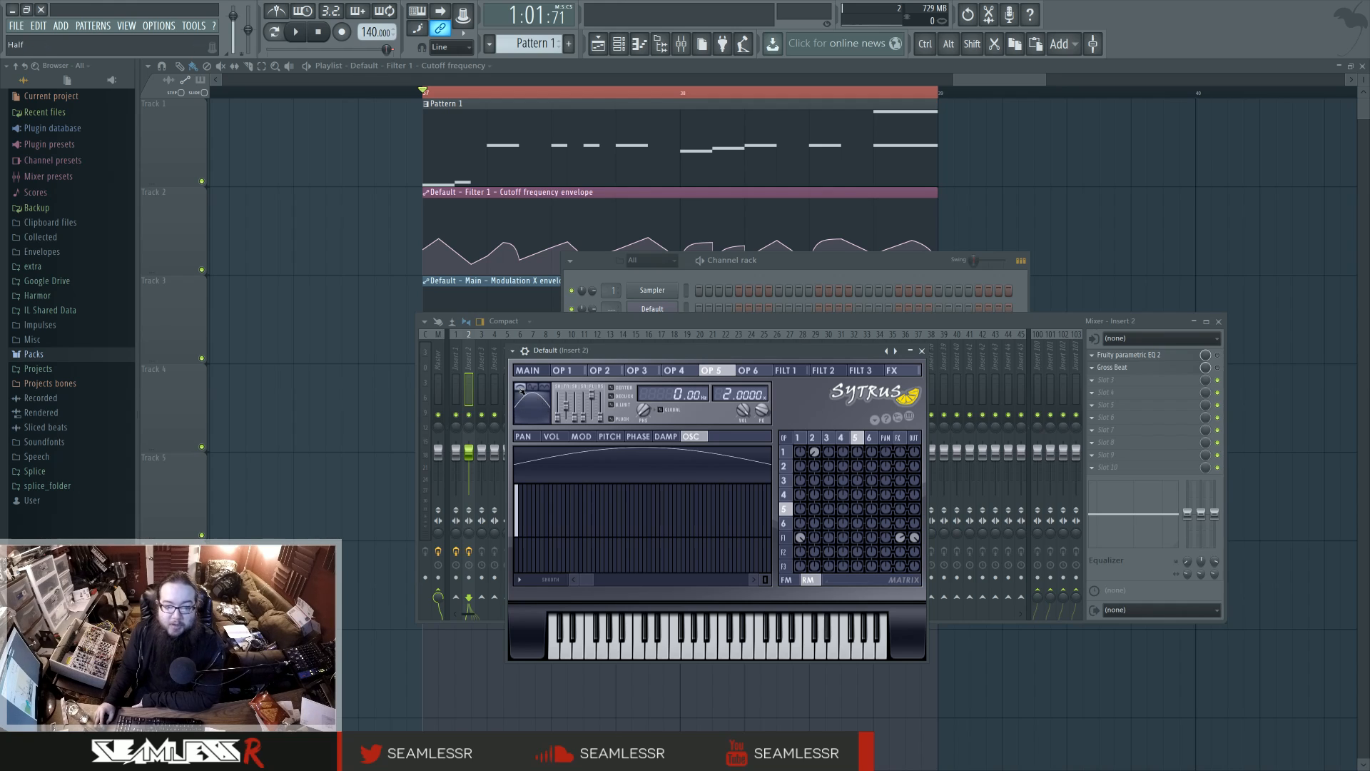
{"action": "left_click", "coordinate": [532, 388]}
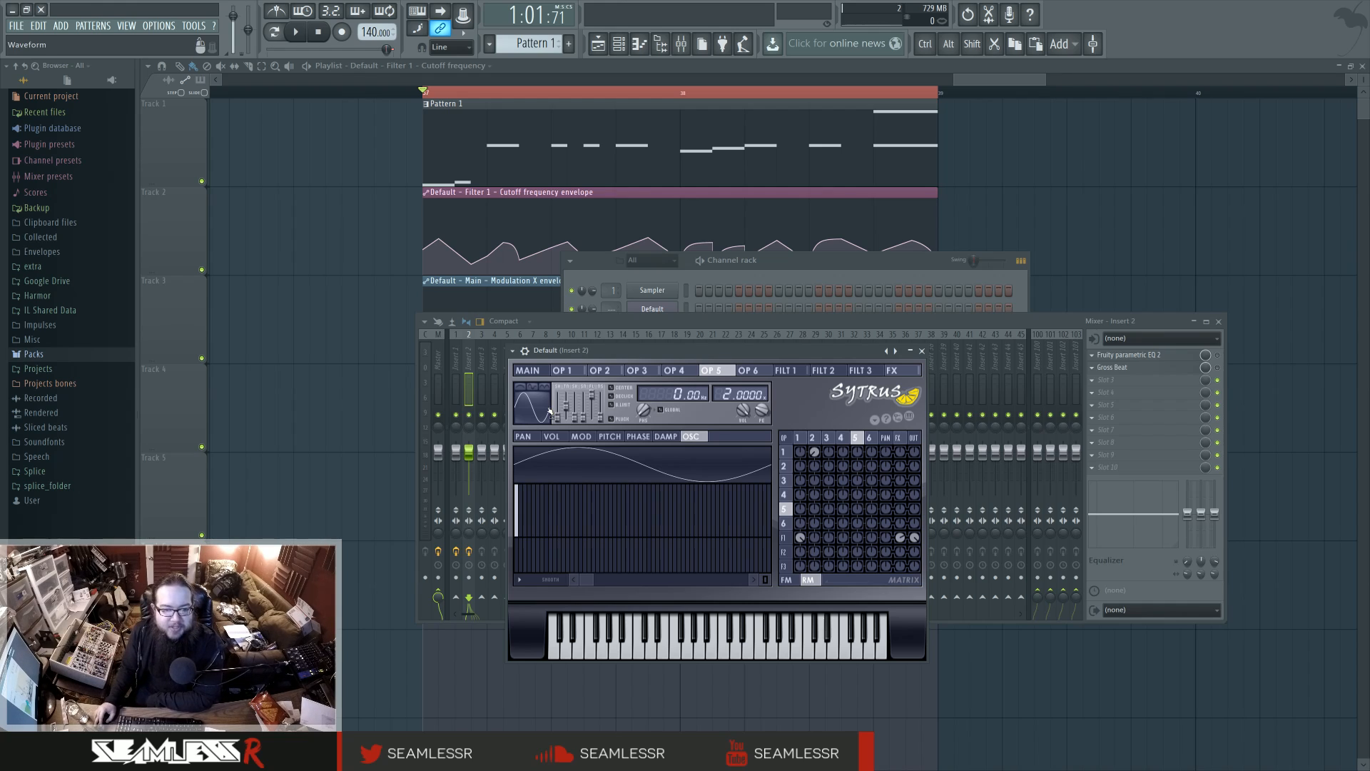
{"action": "left_click", "coordinate": [522, 389]}
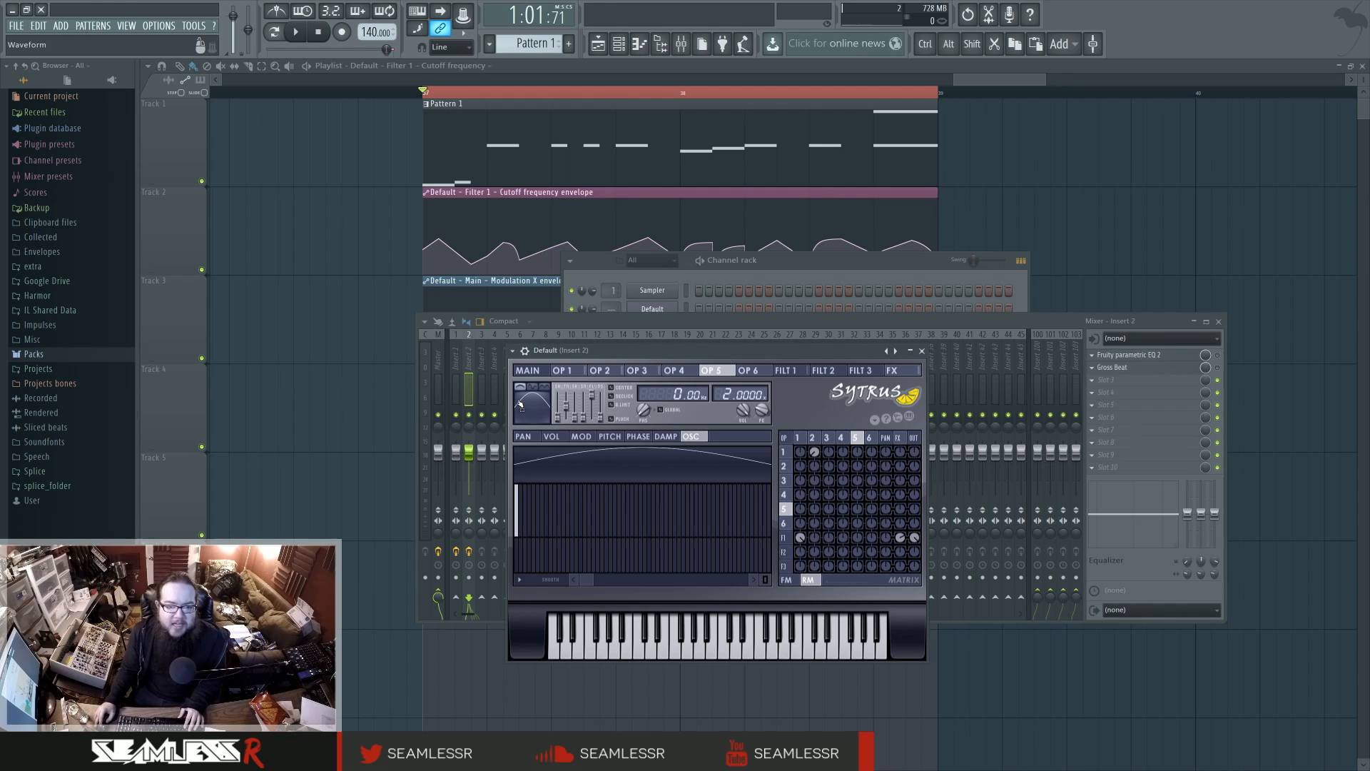
{"action": "left_click_drag", "start_coordinate": [566, 405], "coordinate": [566, 405]}
Step: Audition operator 2 with its Even waveform option switched off, and turn the option back on
{"action": "left_click", "coordinate": [602, 370]}
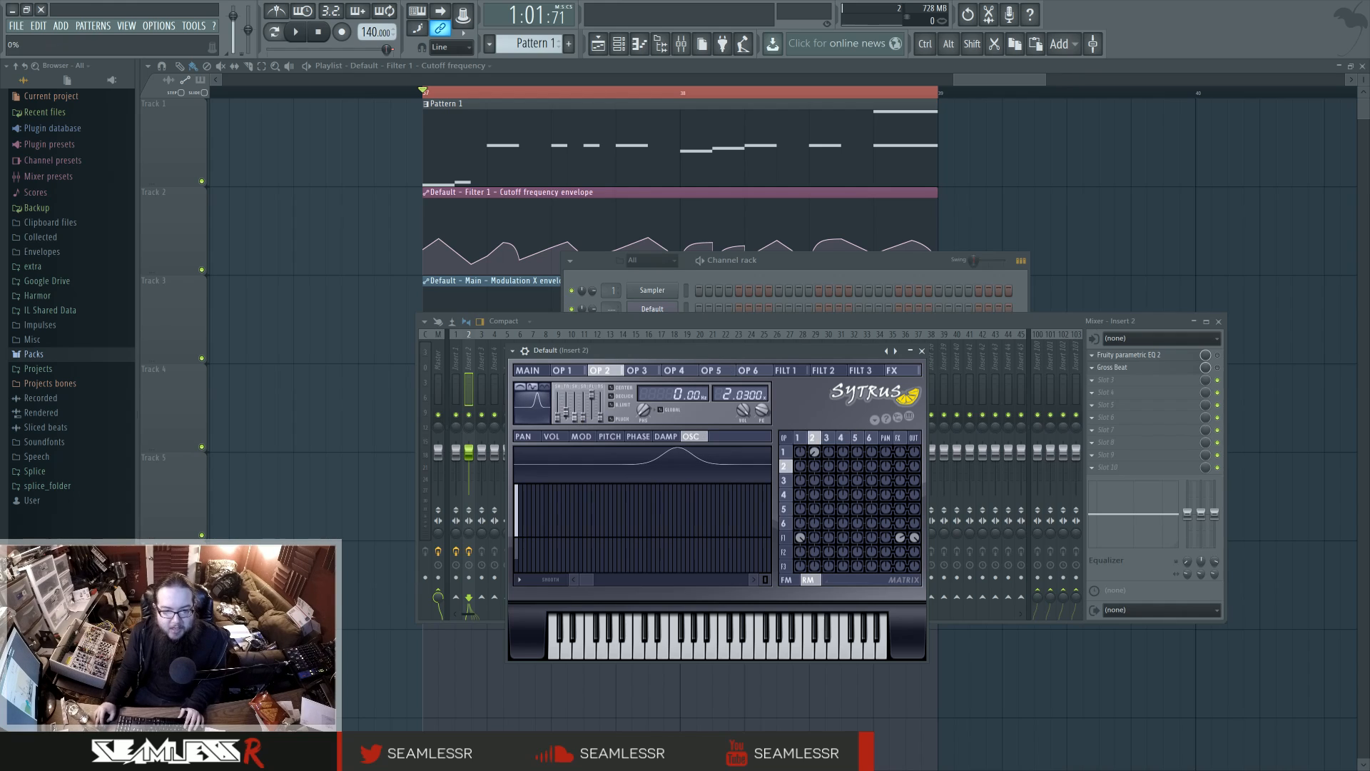
{"action": "key", "text": "space"}
{"action": "left_click", "coordinate": [536, 391]}
{"action": "key", "text": "space"}
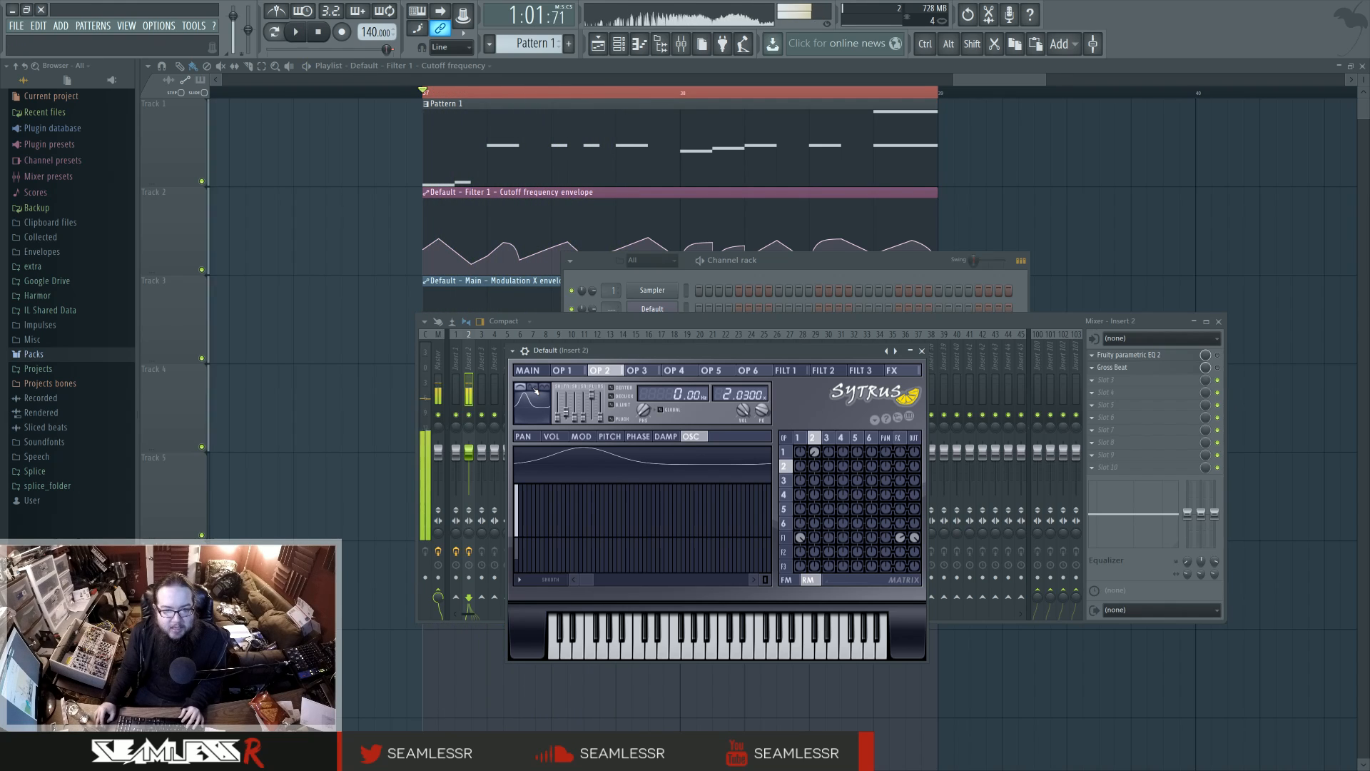
{"action": "key", "text": "space"}
{"action": "left_click", "coordinate": [536, 391]}
{"action": "key", "text": "space"}
{"action": "key", "text": "space"}
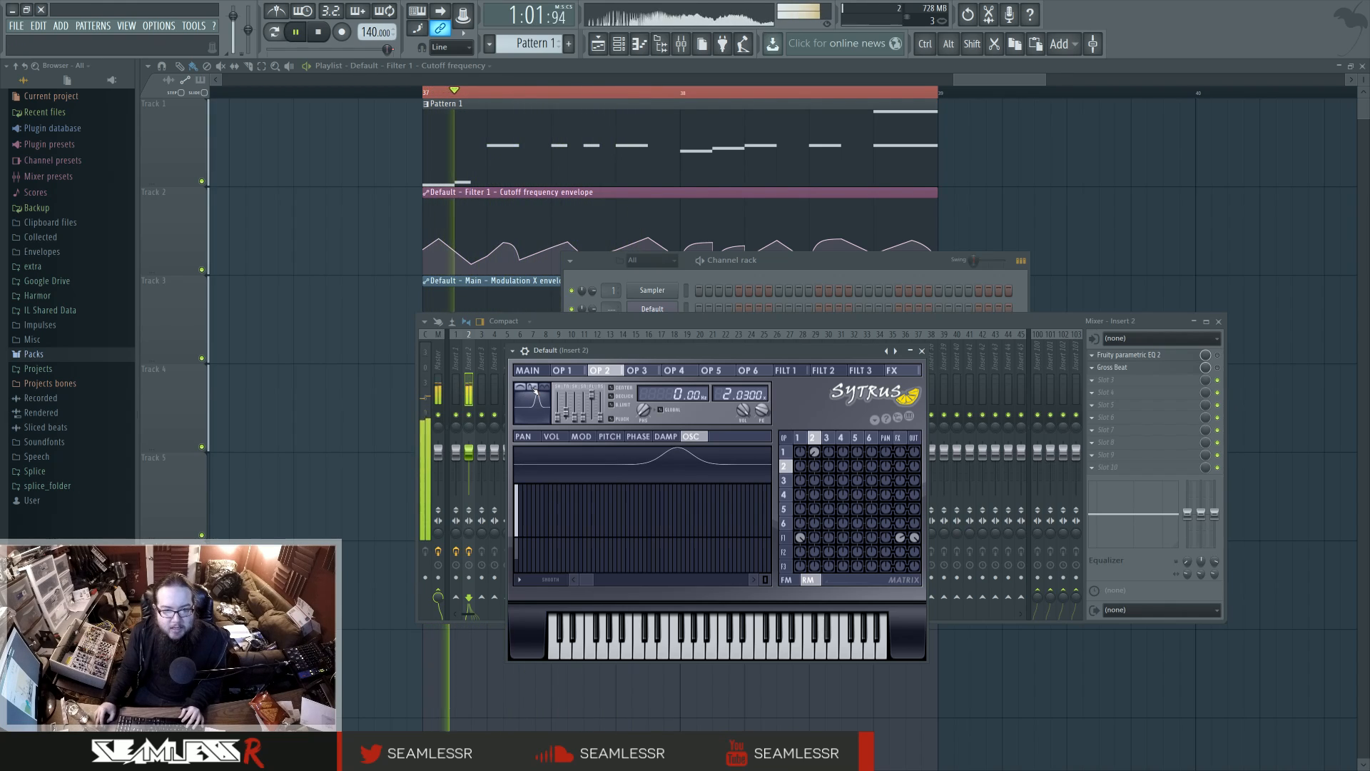
{"action": "key", "text": "space"}
Step: Enable the Even option on operator 5's waveform
{"action": "left_click", "coordinate": [827, 438]}
{"action": "left_click", "coordinate": [856, 438]}
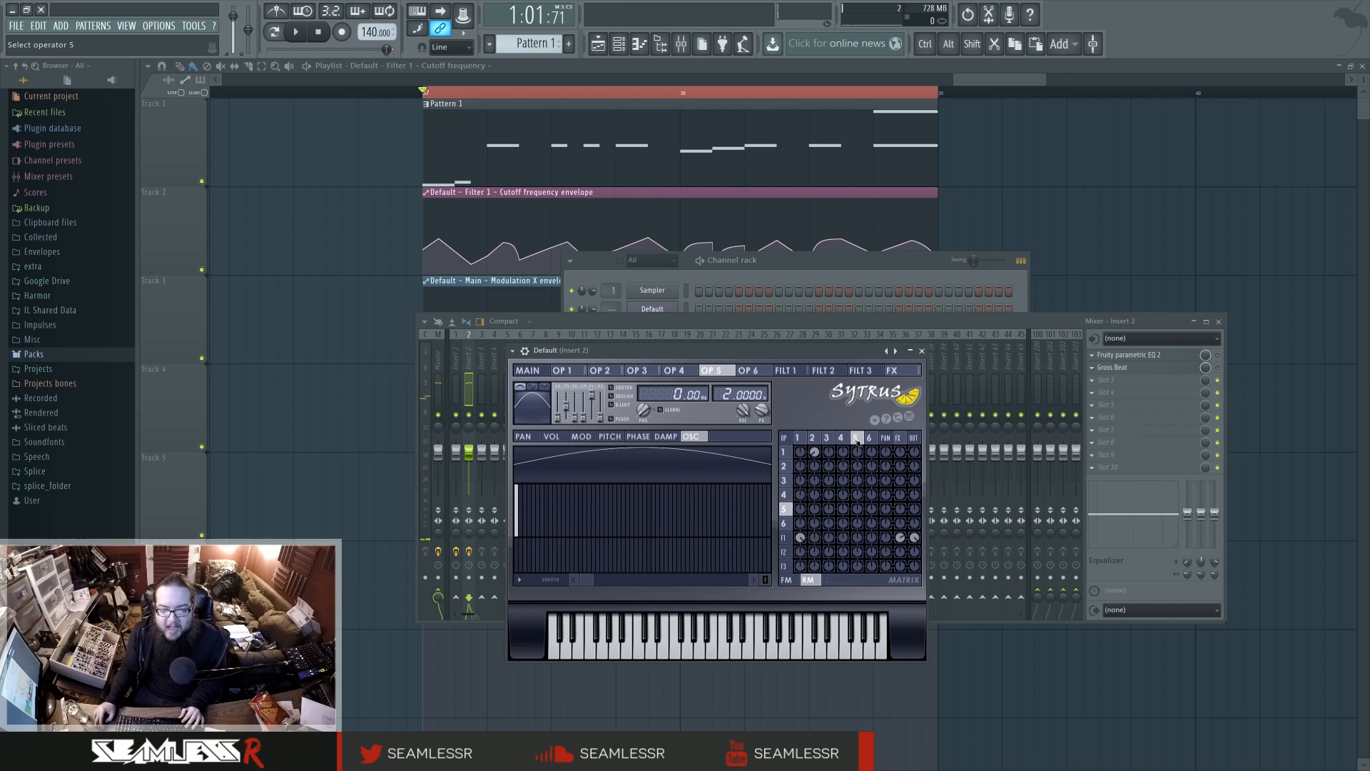
{"action": "left_click", "coordinate": [534, 387]}
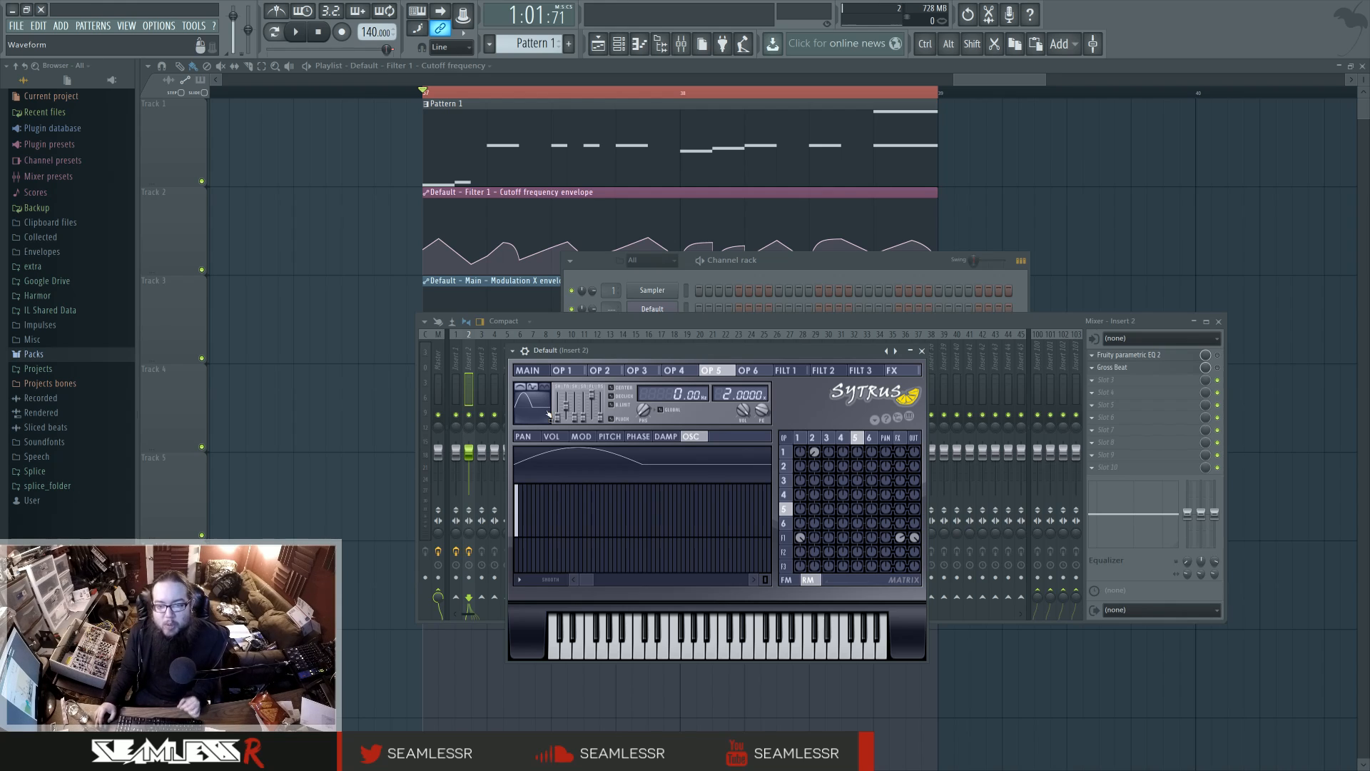
Step: Examine the reference audio's spectrogram in Edison on mixer Insert 1, highlighting one narrow vertical band, and close Edison
{"action": "left_click", "coordinate": [1121, 369]}
{"action": "left_click", "coordinate": [1108, 354]}
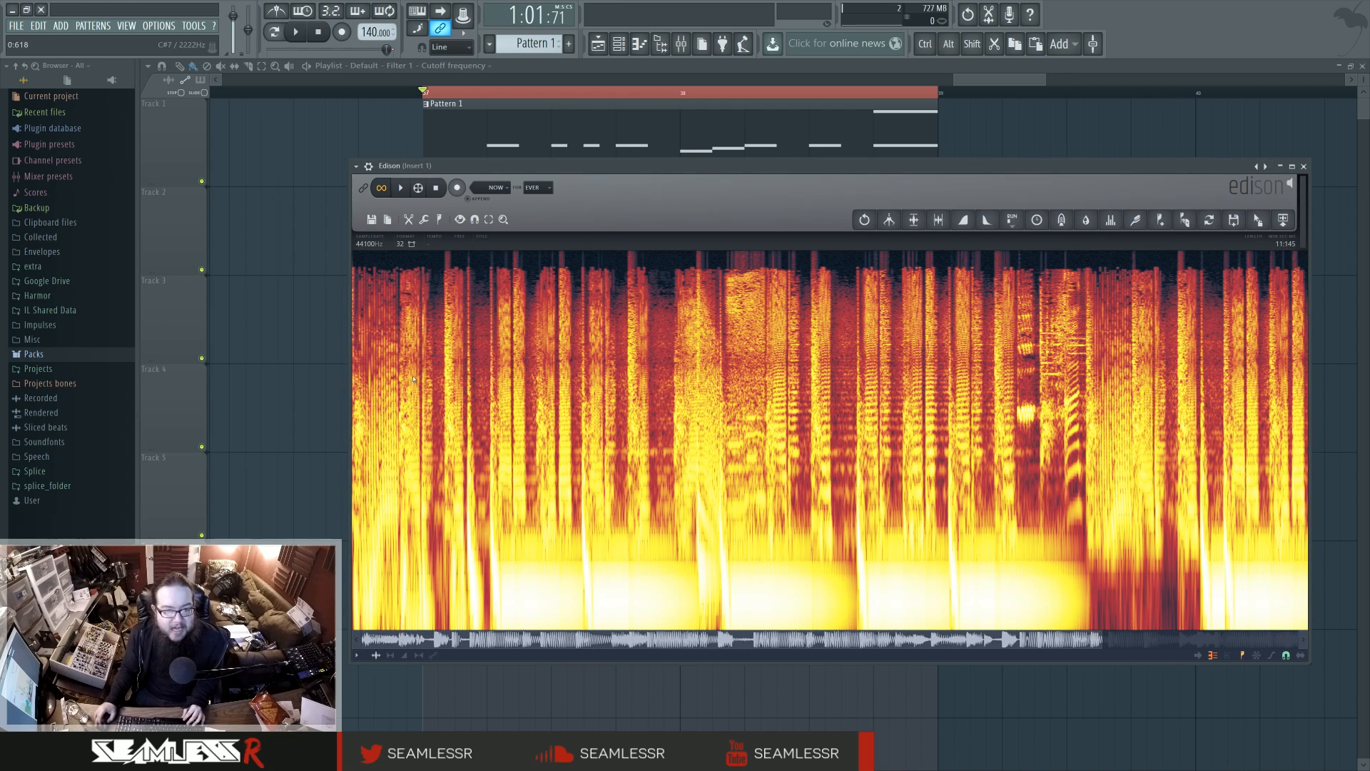
{"action": "scroll", "coordinate": [570, 455], "scroll_direction": "up", "scroll_amount": 3}
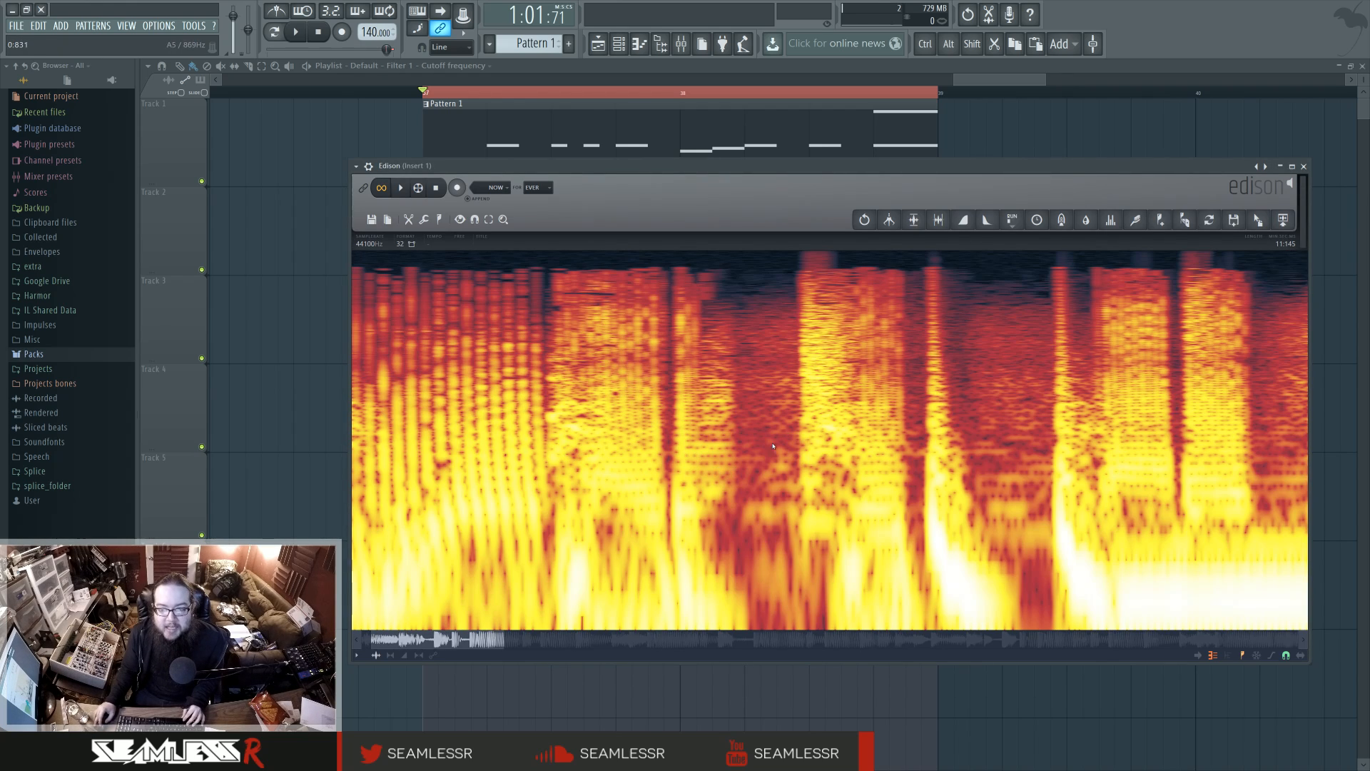
{"action": "left_click_drag", "start_coordinate": [463, 640], "coordinate": [450, 639]}
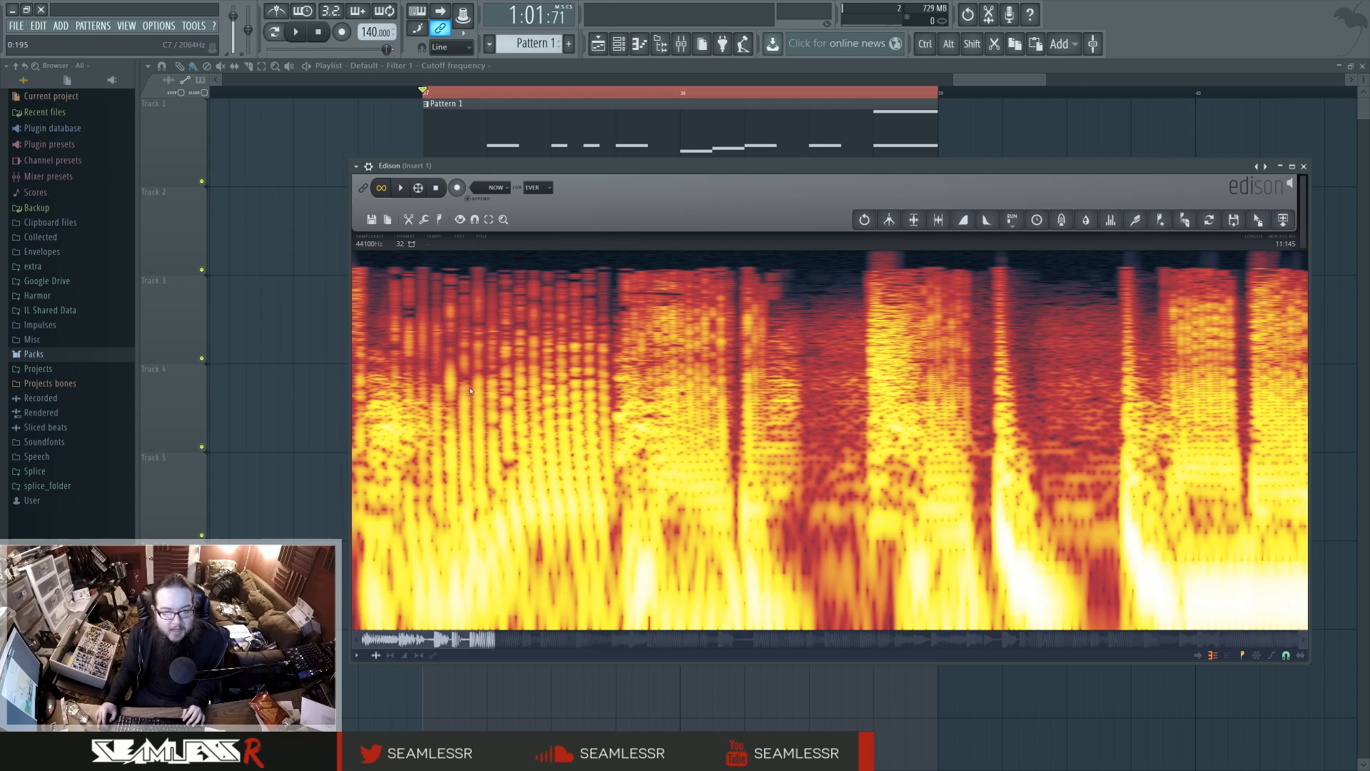
{"action": "left_click_drag", "start_coordinate": [477, 387], "coordinate": [492, 390]}
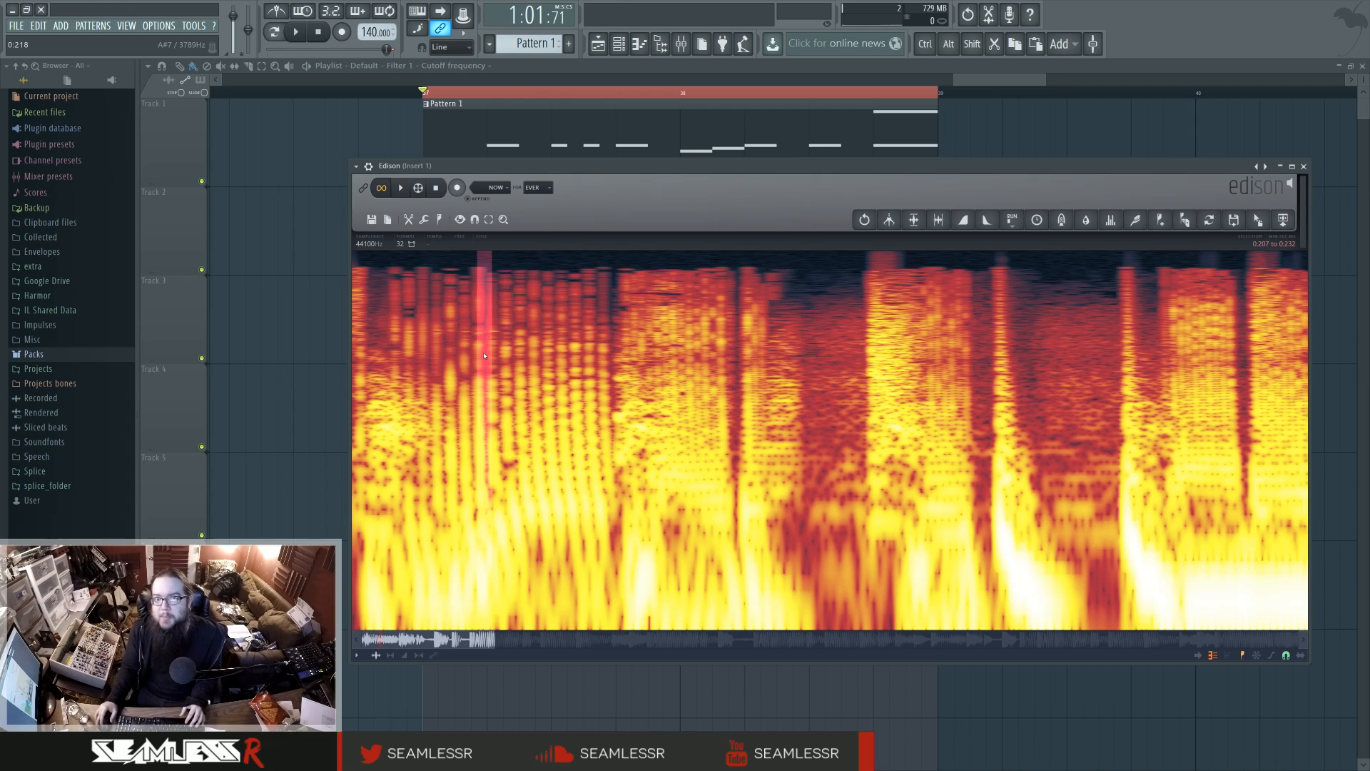
{"action": "left_click", "coordinate": [1304, 167]}
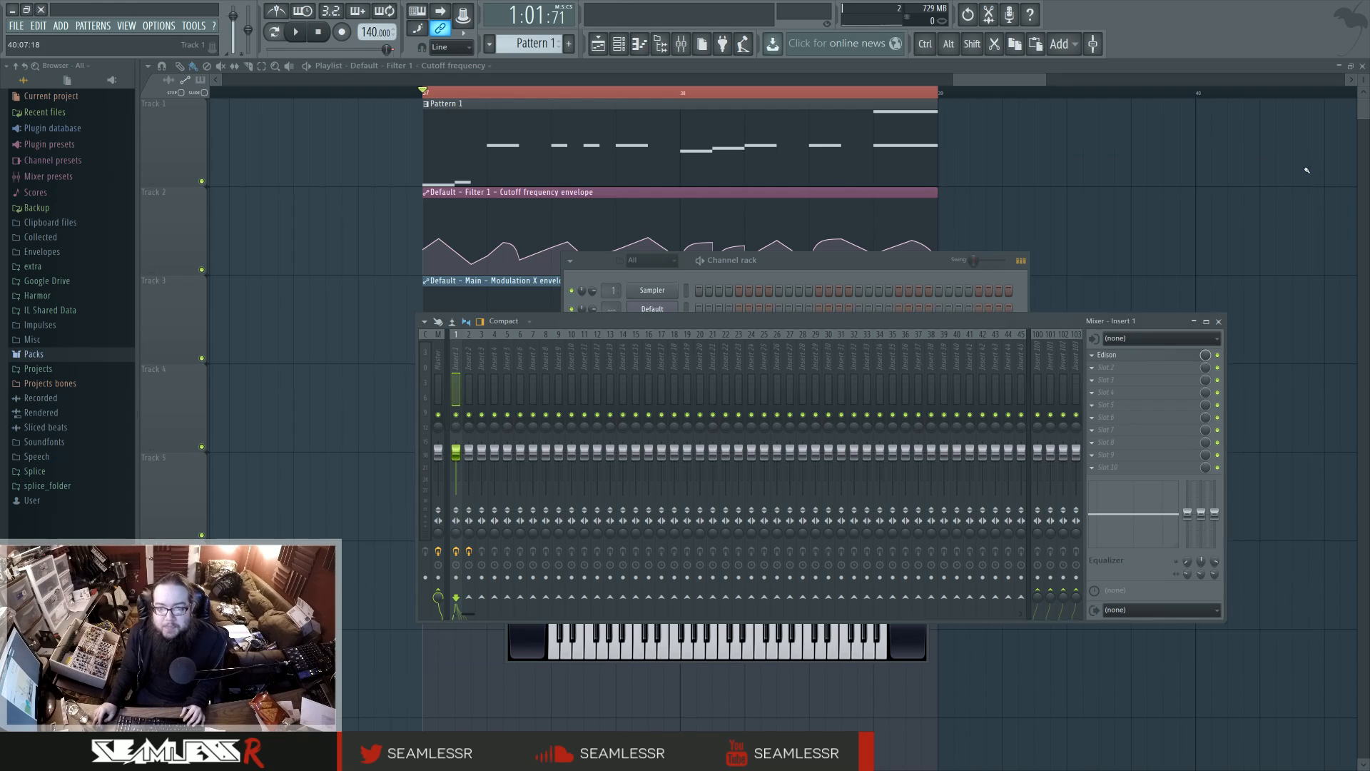
Step: Reopen the Sytrus channel routed to mixer Insert 2 and show operator 2's oscillator
{"action": "left_click", "coordinate": [652, 308]}
{"action": "left_click", "coordinate": [821, 272]}
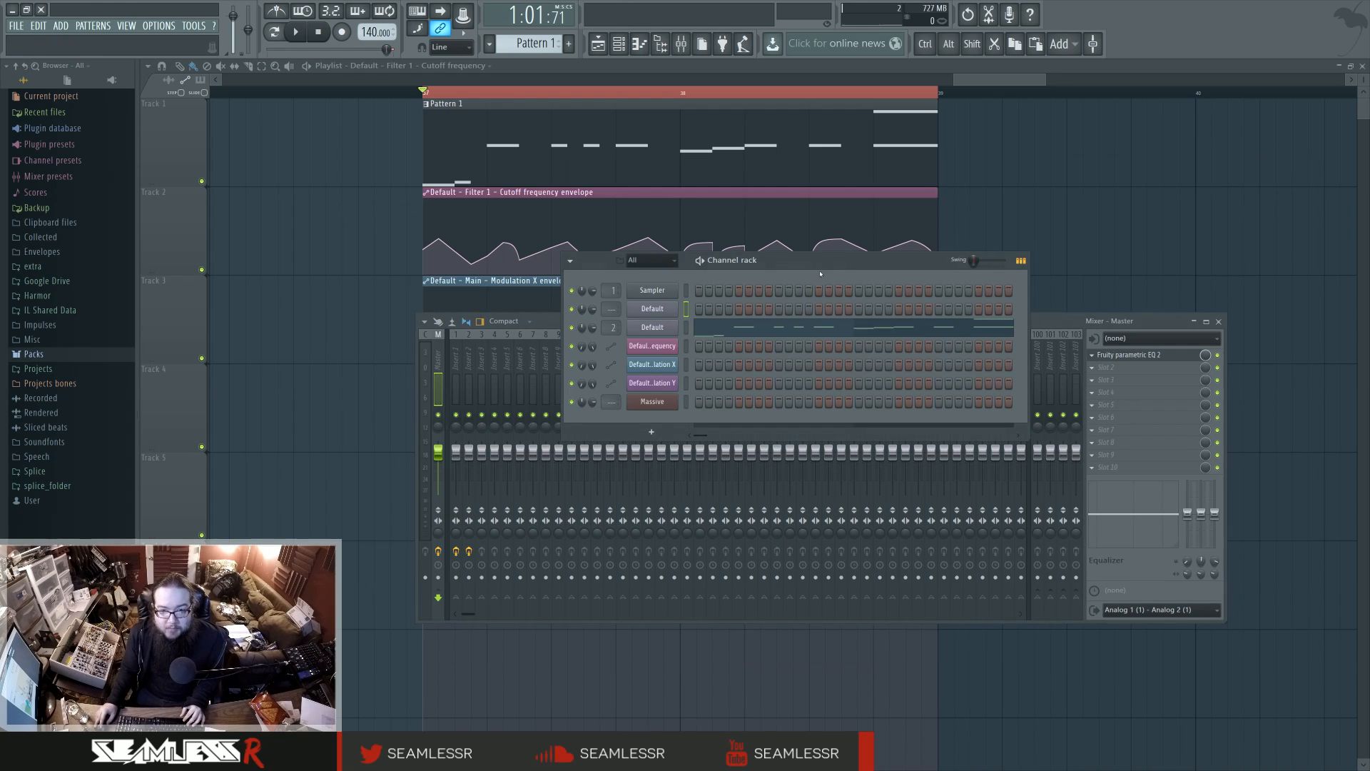
{"action": "left_click", "coordinate": [653, 327]}
{"action": "left_click", "coordinate": [812, 437]}
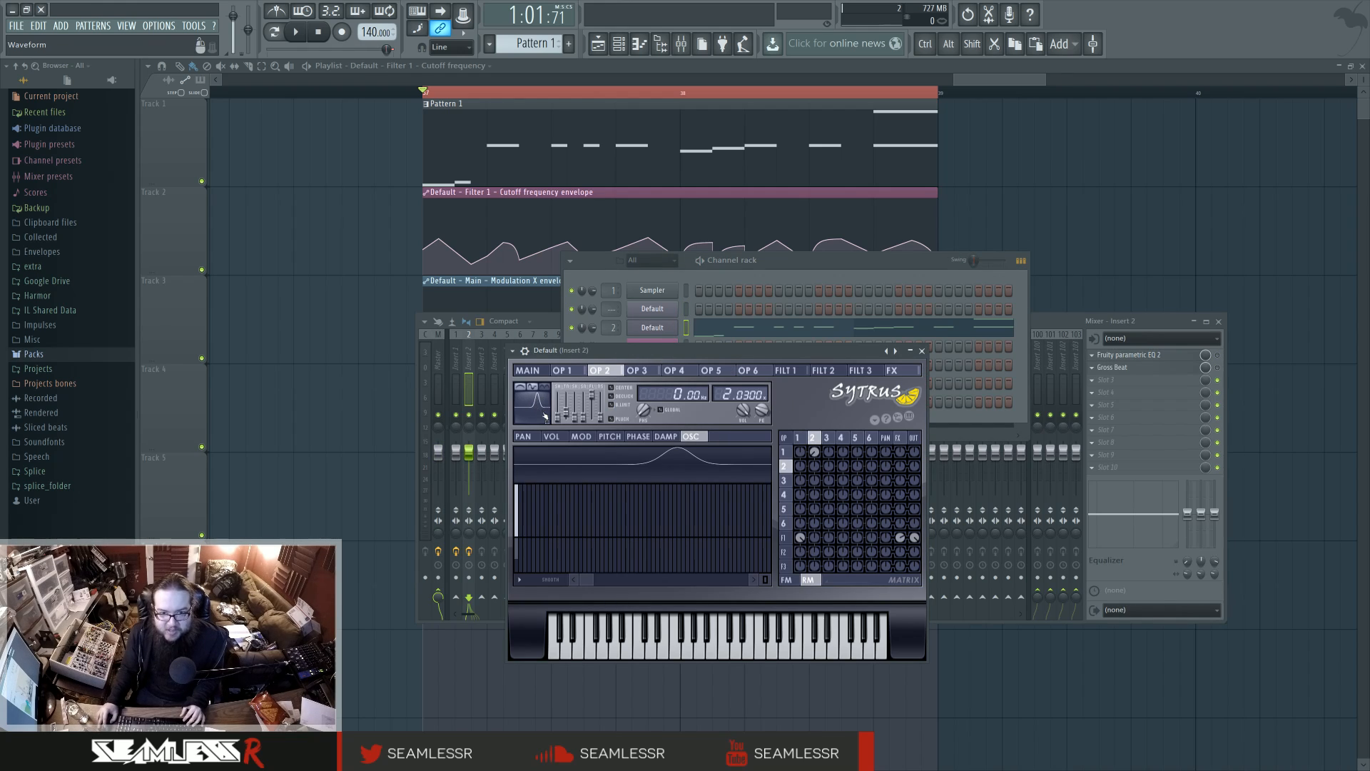
Step: Reshape operator 5's waveform into a narrow bell and set its first harmonic's phase to 67%
{"action": "left_click", "coordinate": [827, 438]}
{"action": "left_click", "coordinate": [841, 438]}
{"action": "left_click", "coordinate": [855, 439]}
{"action": "left_click", "coordinate": [842, 438]}
{"action": "left_click", "coordinate": [855, 439]}
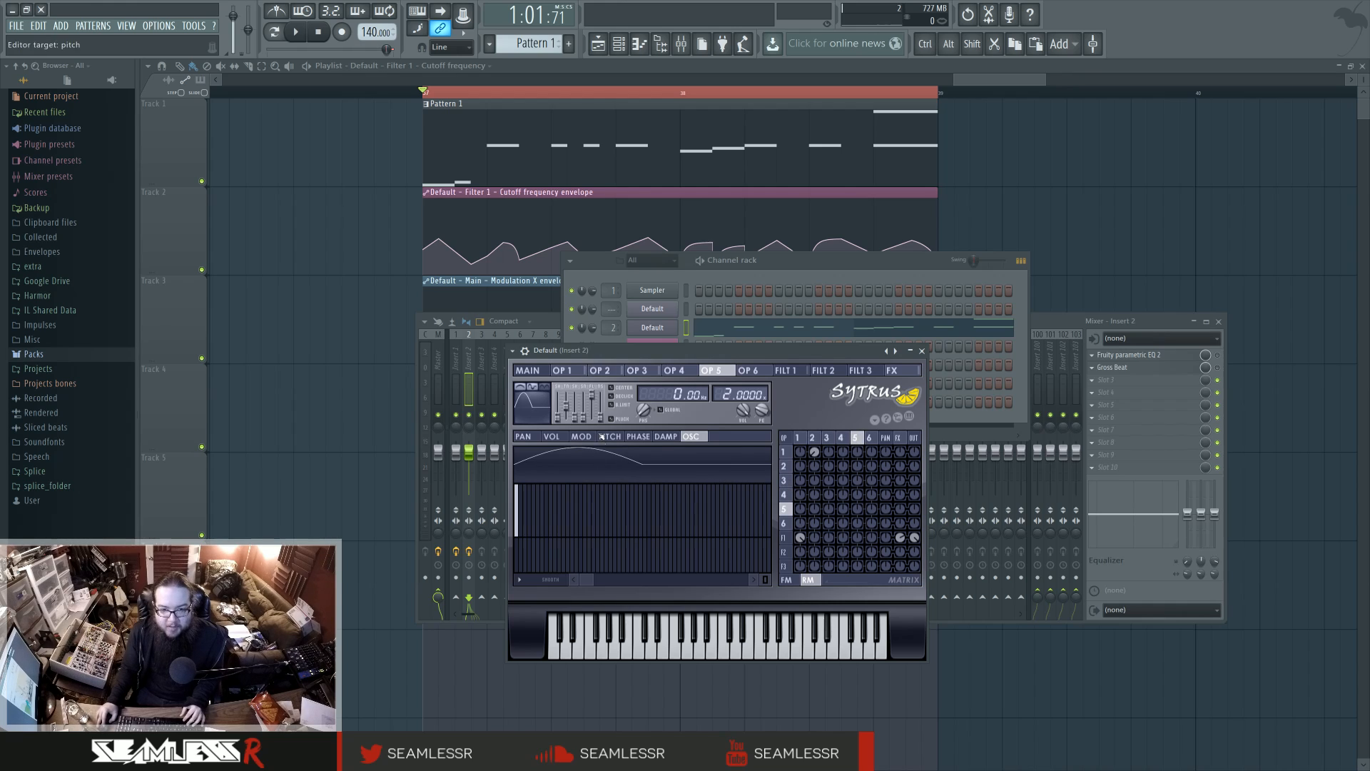
{"action": "left_click_drag", "start_coordinate": [566, 405], "coordinate": [566, 413]}
{"action": "left_click_drag", "start_coordinate": [517, 556], "coordinate": [521, 563]}
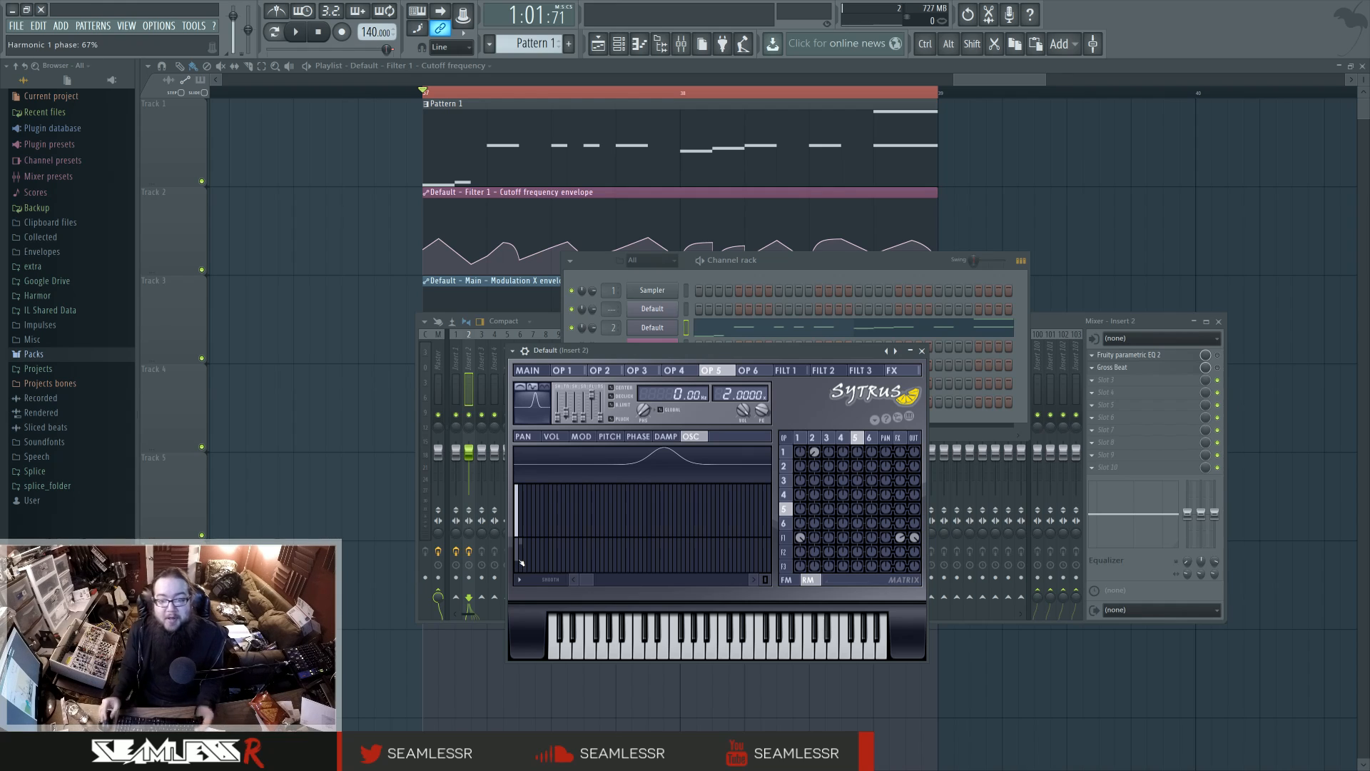
Step: Try operator 2 at a frequency ratio of 2.0000 and play the pattern
{"action": "left_click", "coordinate": [816, 437]}
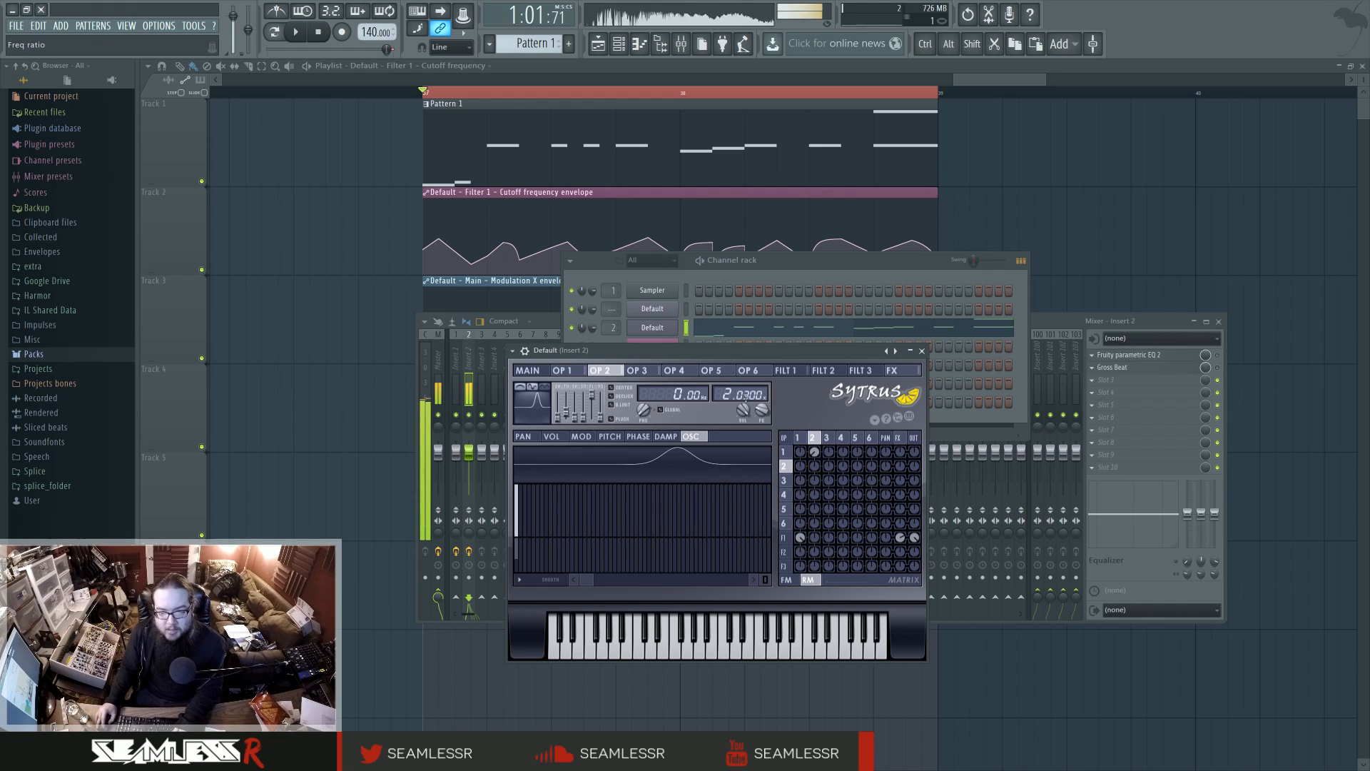
{"action": "left_click_drag", "start_coordinate": [746, 392], "coordinate": [747, 394]}
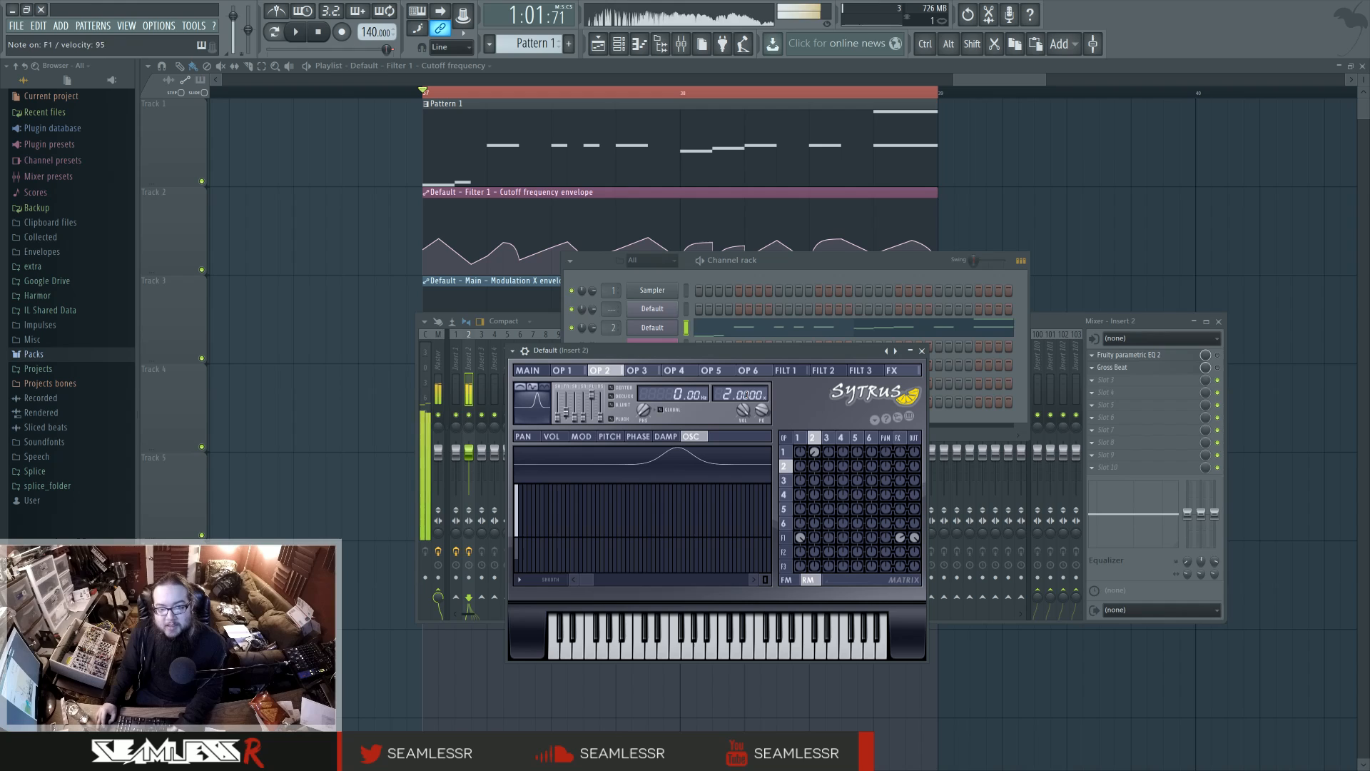
{"action": "key", "text": "space"}
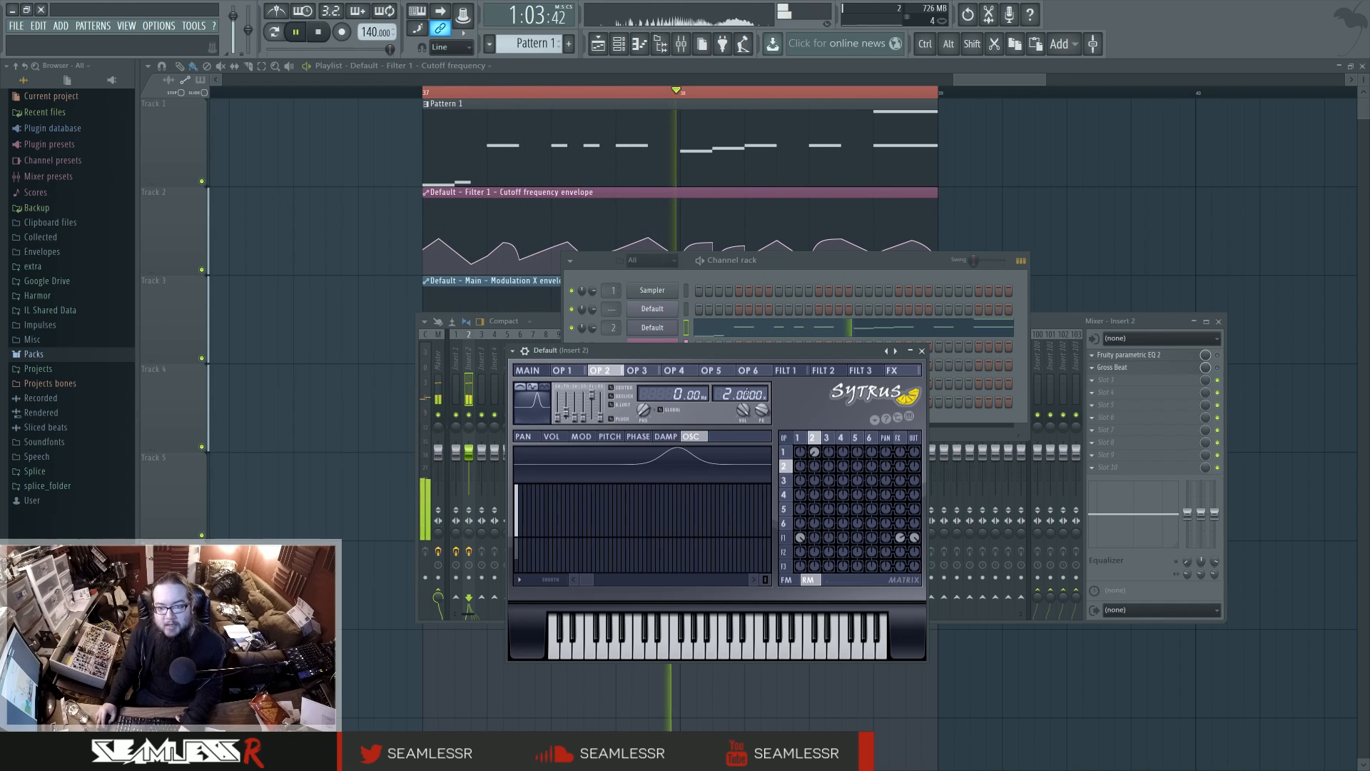
{"action": "key", "text": "space"}
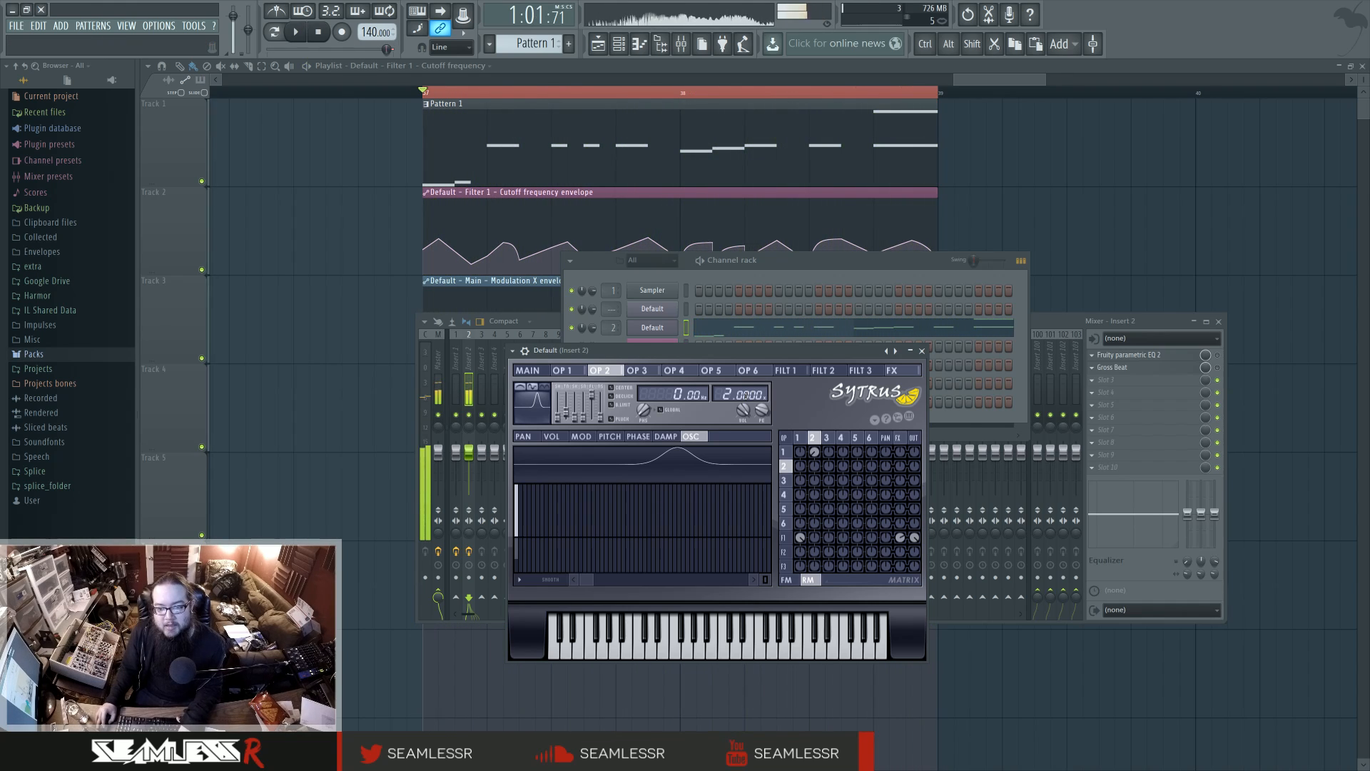
Step: Restore operator 2's frequency ratio to 2.0300 and play the pattern again for comparison
{"action": "left_click_drag", "start_coordinate": [747, 394], "coordinate": [747, 392]}
{"action": "key", "text": "space"}
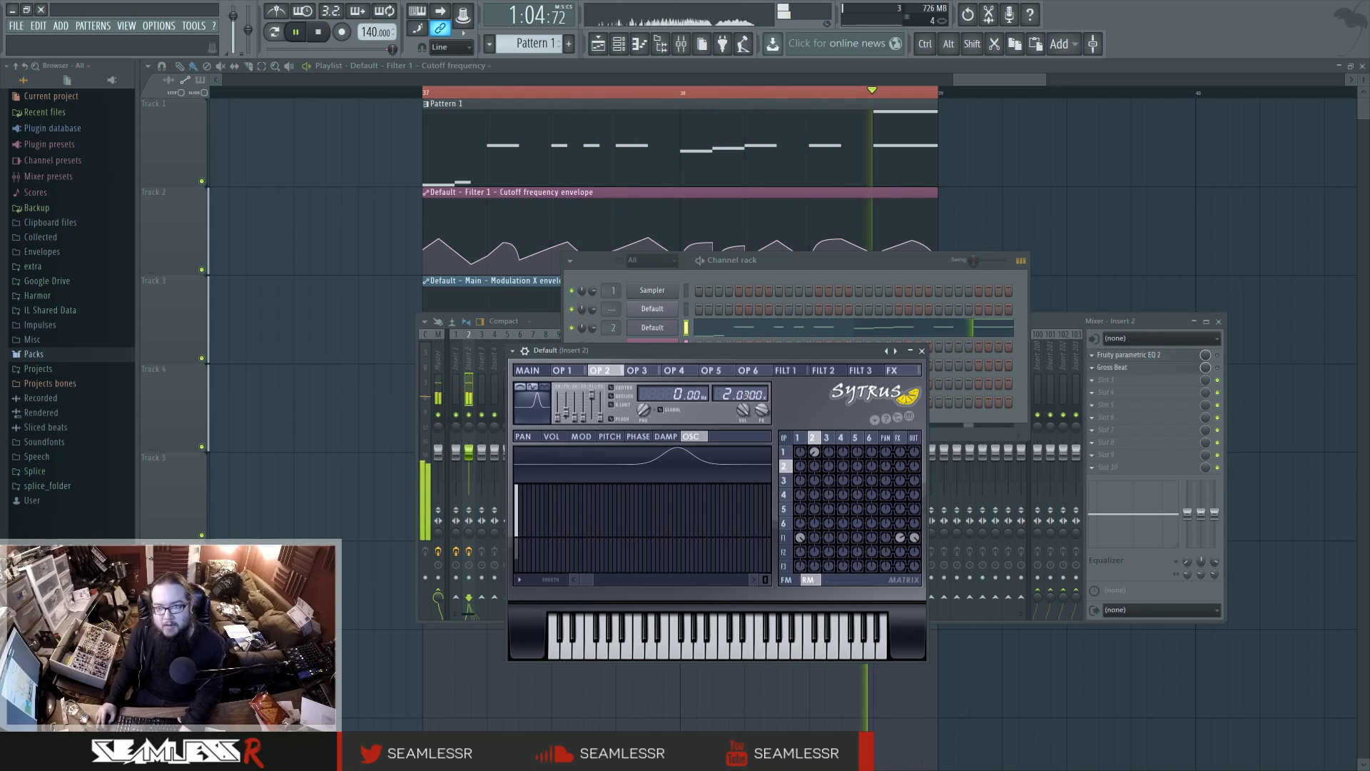
{"action": "key", "text": "space"}
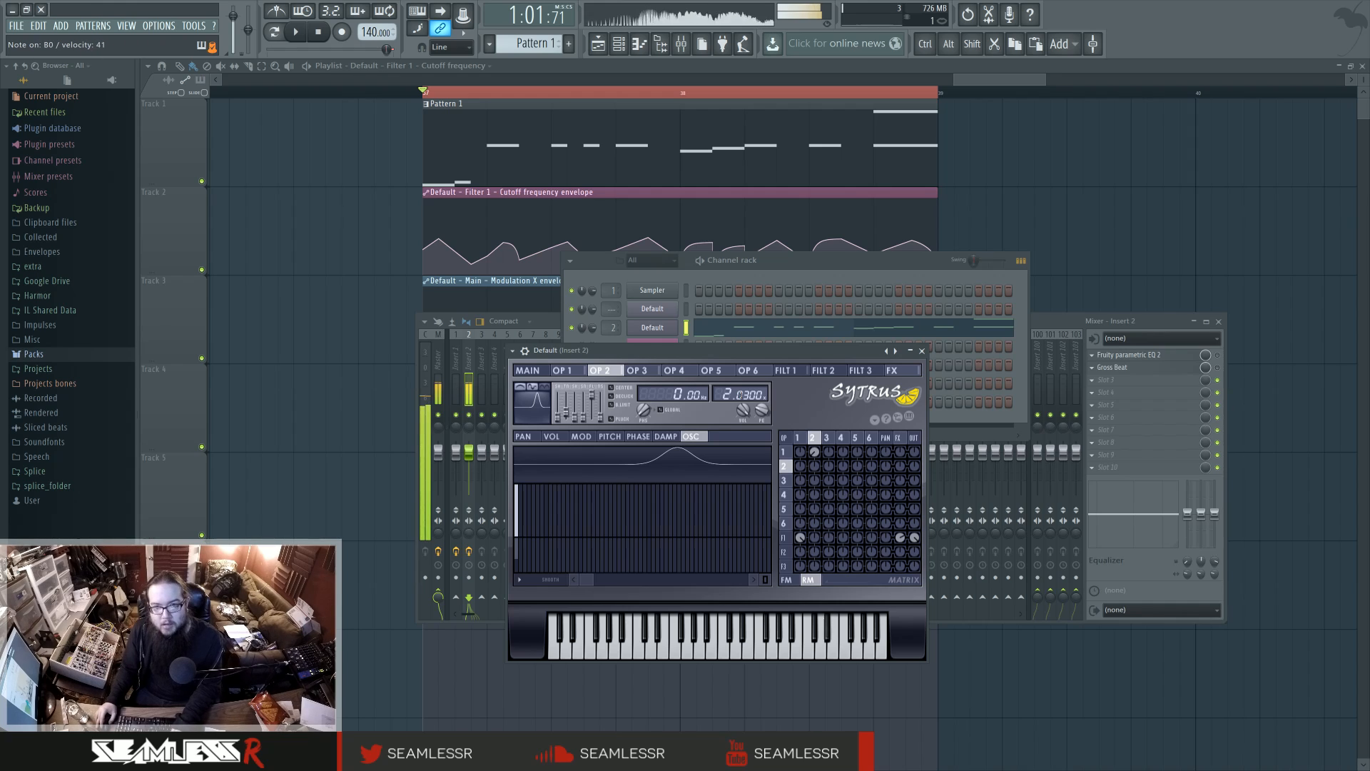
Step: Review operator 1's and operator 2's oscillators and compare the matrix's FM and ring modulation levels, ending on FM
{"action": "left_click", "coordinate": [800, 438]}
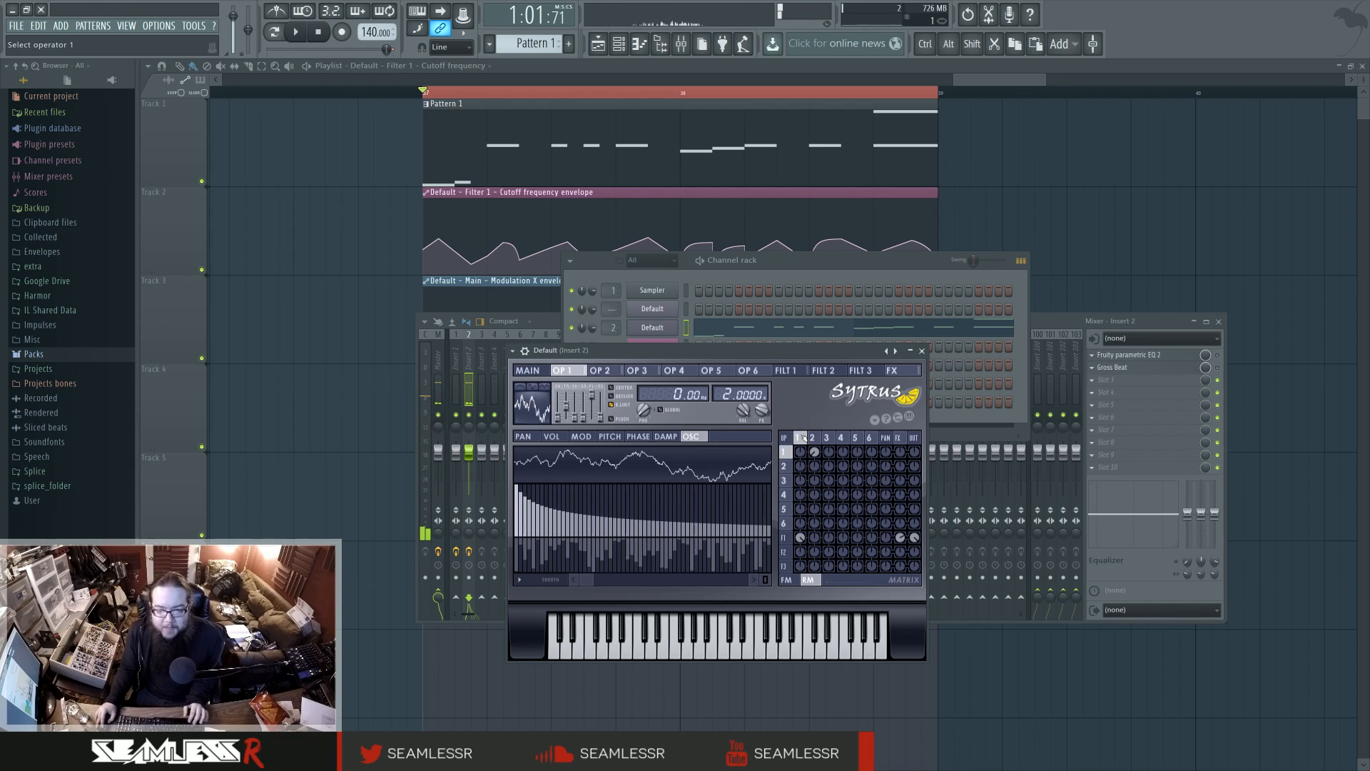
{"action": "left_click", "coordinate": [812, 438]}
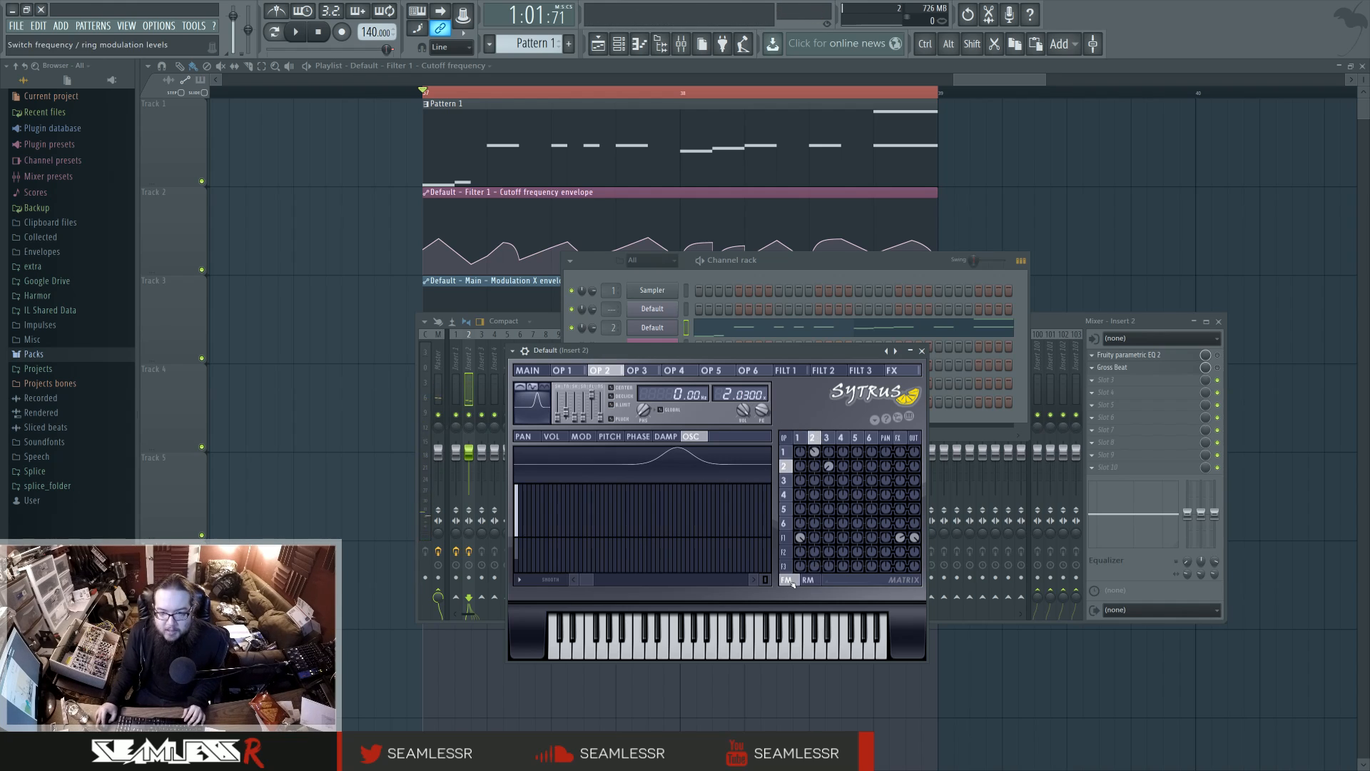
{"action": "left_click", "coordinate": [807, 438]}
{"action": "left_click", "coordinate": [812, 438]}
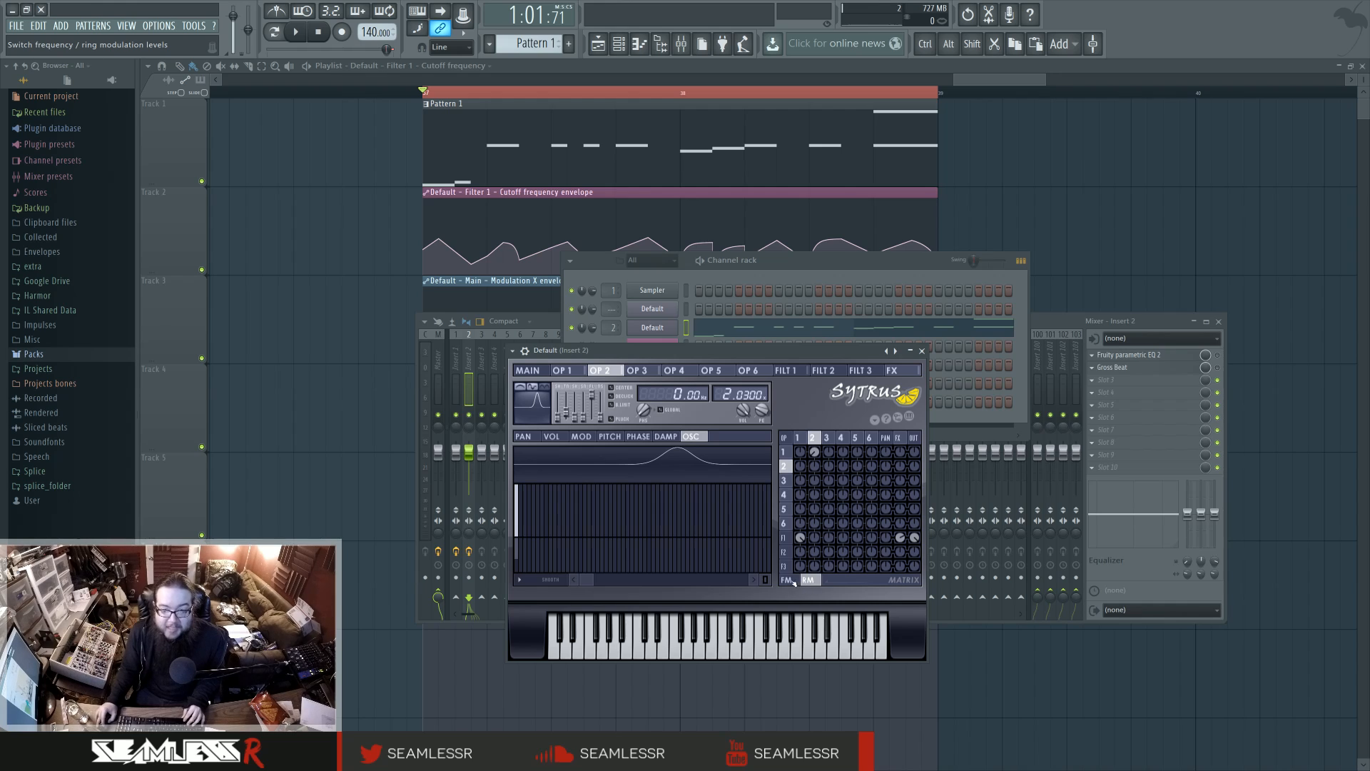
{"action": "left_click", "coordinate": [792, 581]}
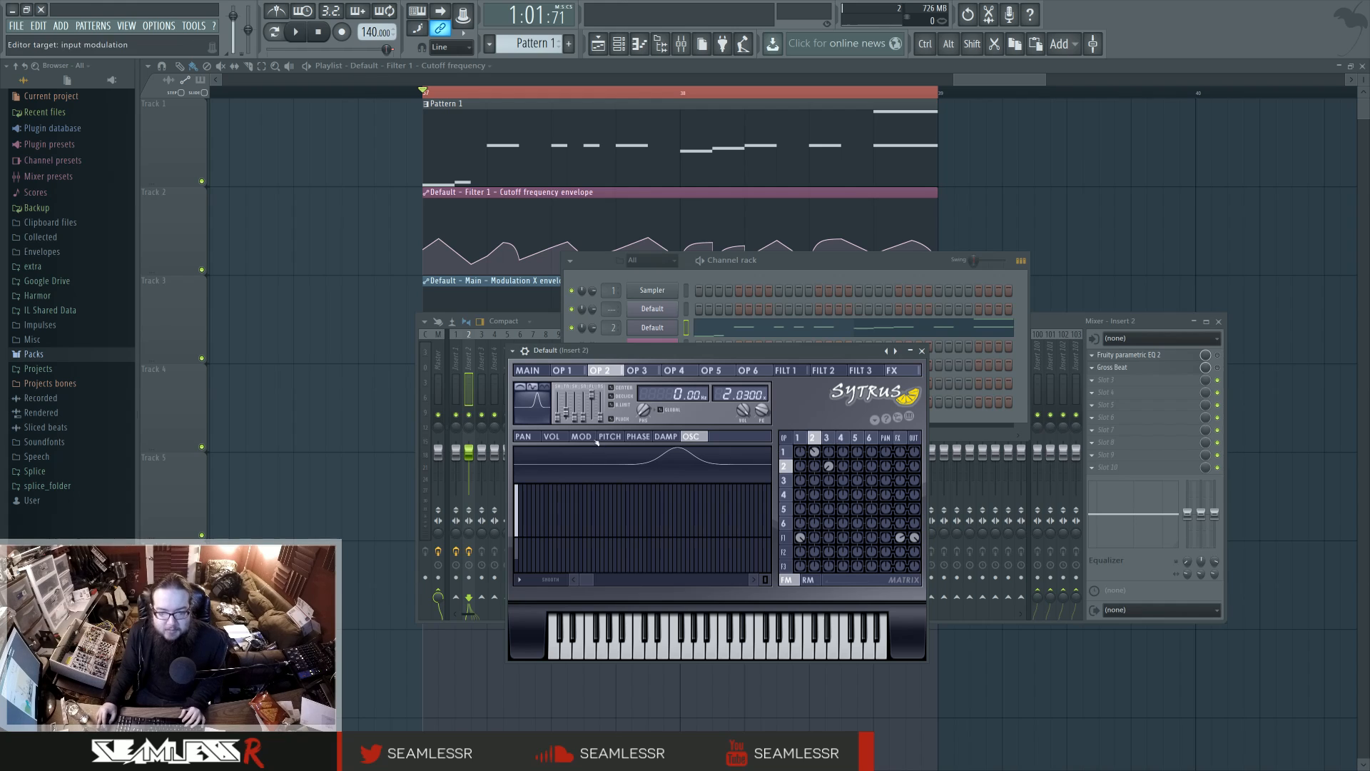
Step: Inspect operator 2's Modulation X mappings for volume and input modulation, and check the input modulation mappings of operators 3 and 4
{"action": "left_click", "coordinate": [552, 436]}
{"action": "left_click", "coordinate": [654, 453]}
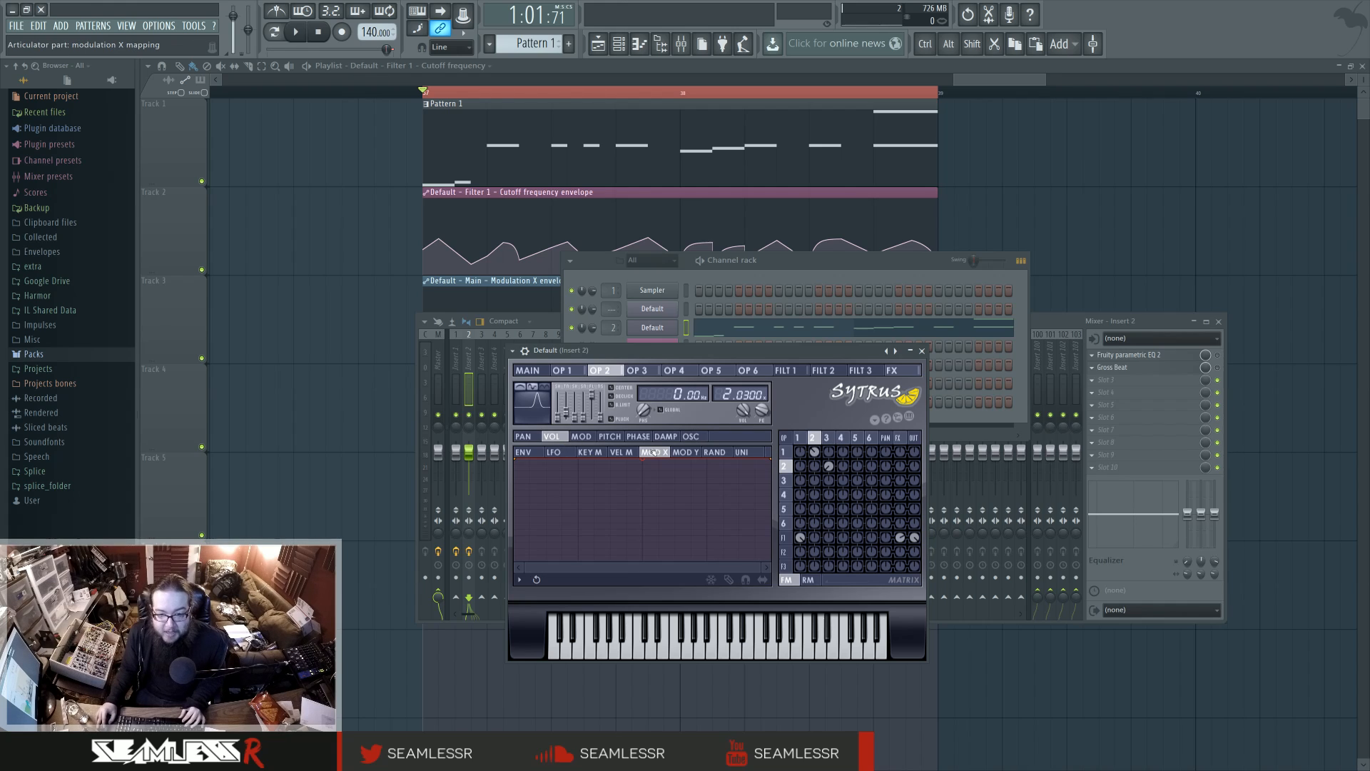
{"action": "left_click", "coordinate": [581, 436]}
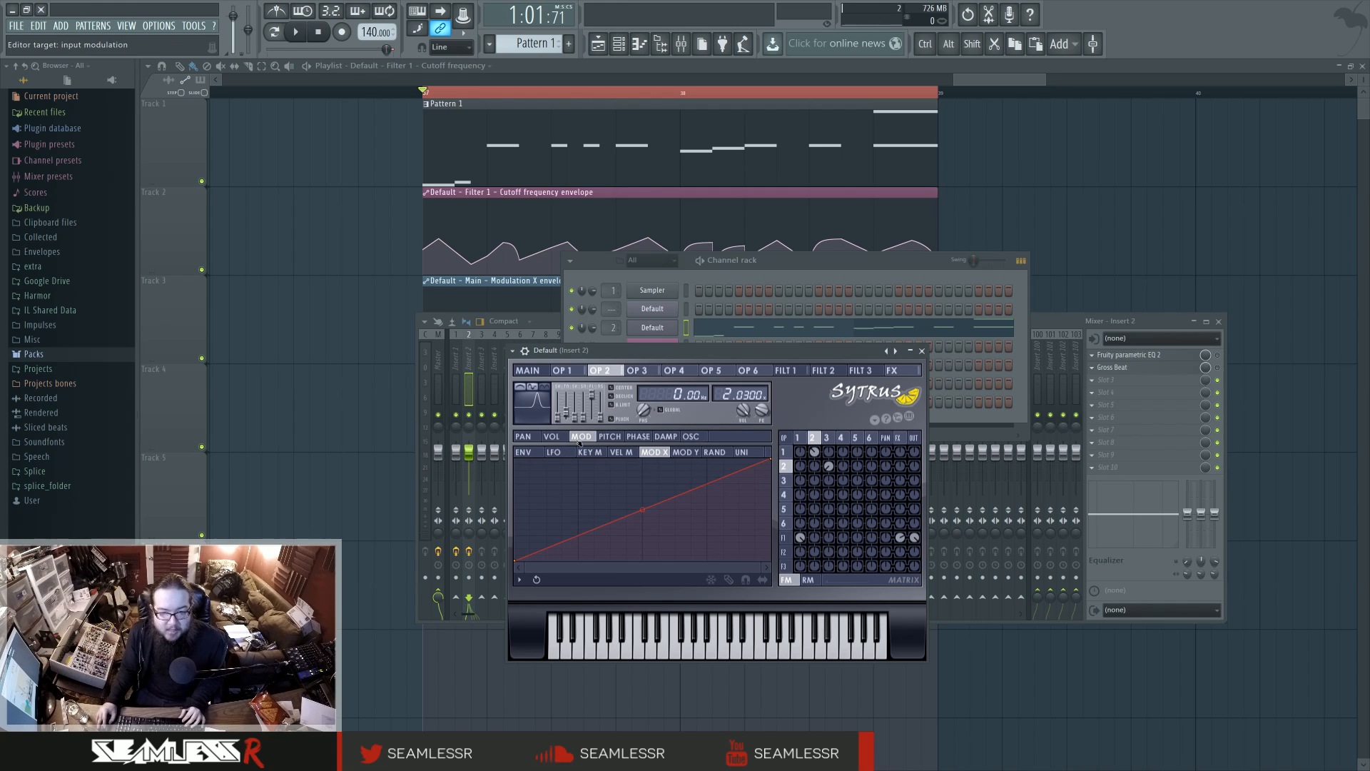
{"action": "left_click", "coordinate": [828, 439]}
{"action": "left_click", "coordinate": [818, 440]}
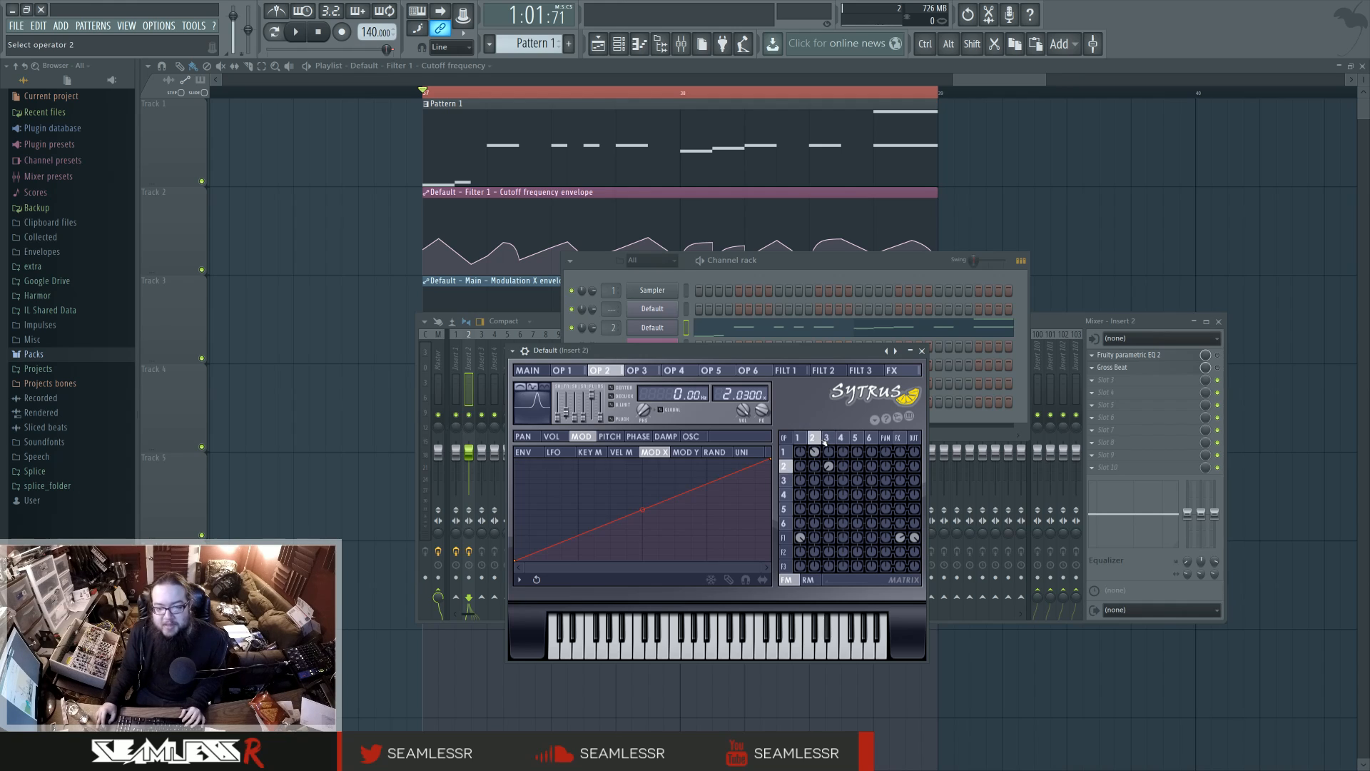
{"action": "left_click", "coordinate": [842, 439]}
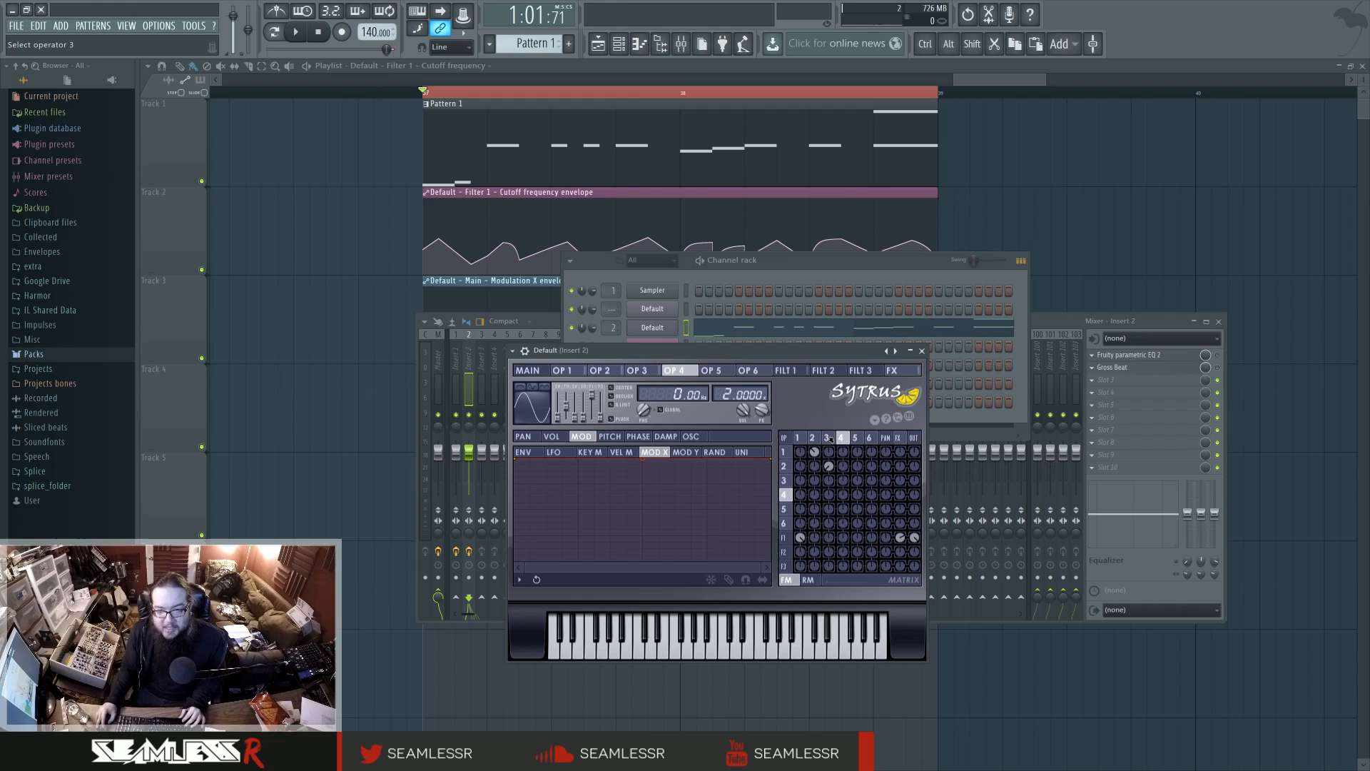
{"action": "left_click", "coordinate": [829, 438]}
Step: Check the Modulation X envelope in the uncovered playlist, and reopen Sytrus on operator 2's input modulation mapping
{"action": "key", "text": "F12"}
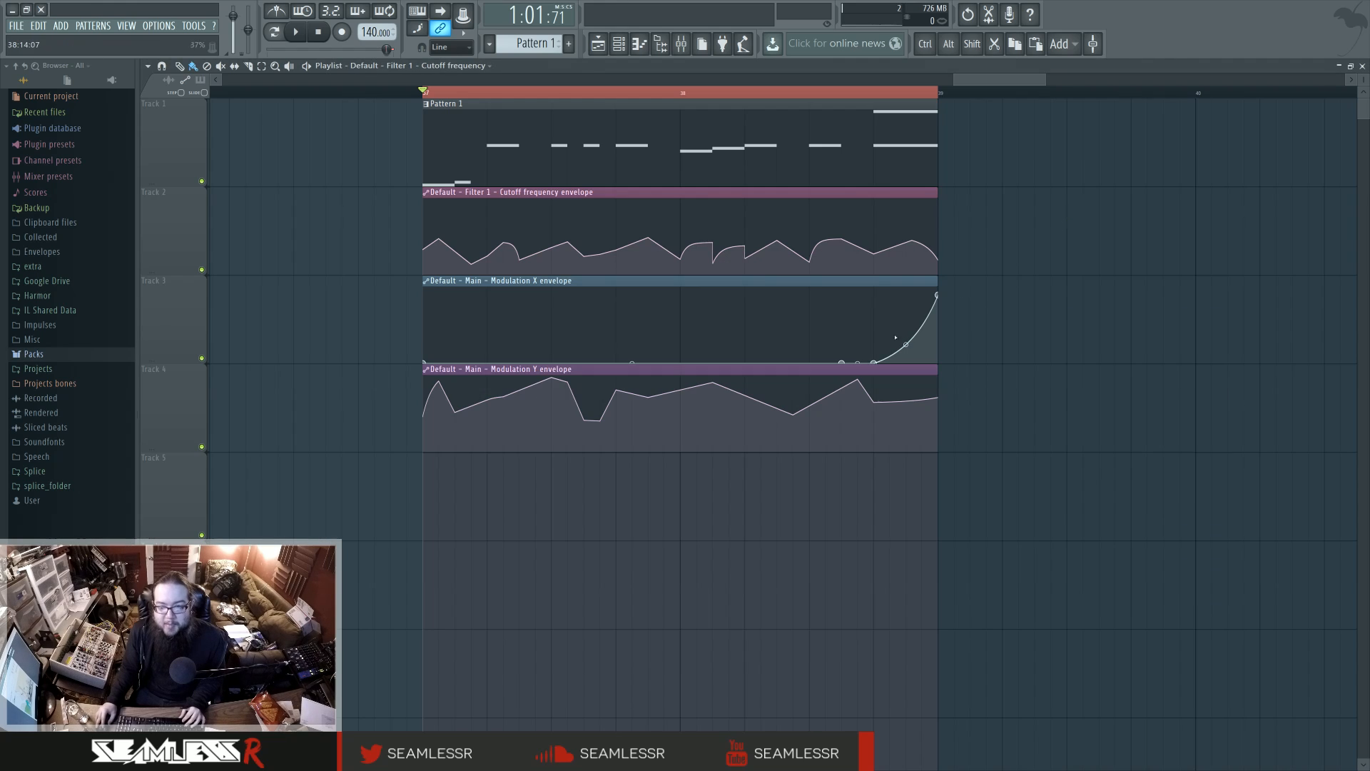
{"action": "left_click", "coordinate": [618, 44]}
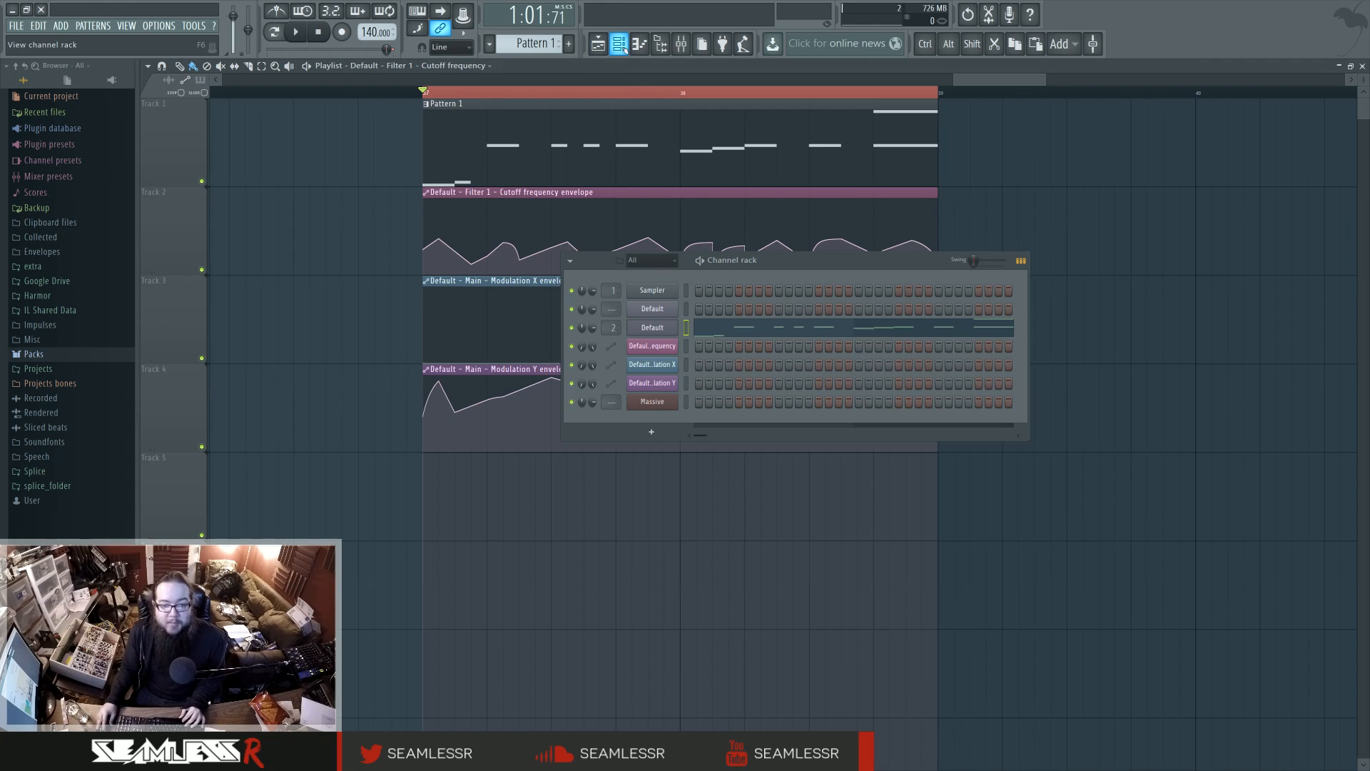
{"action": "left_click", "coordinate": [663, 329]}
{"action": "left_click", "coordinate": [599, 370]}
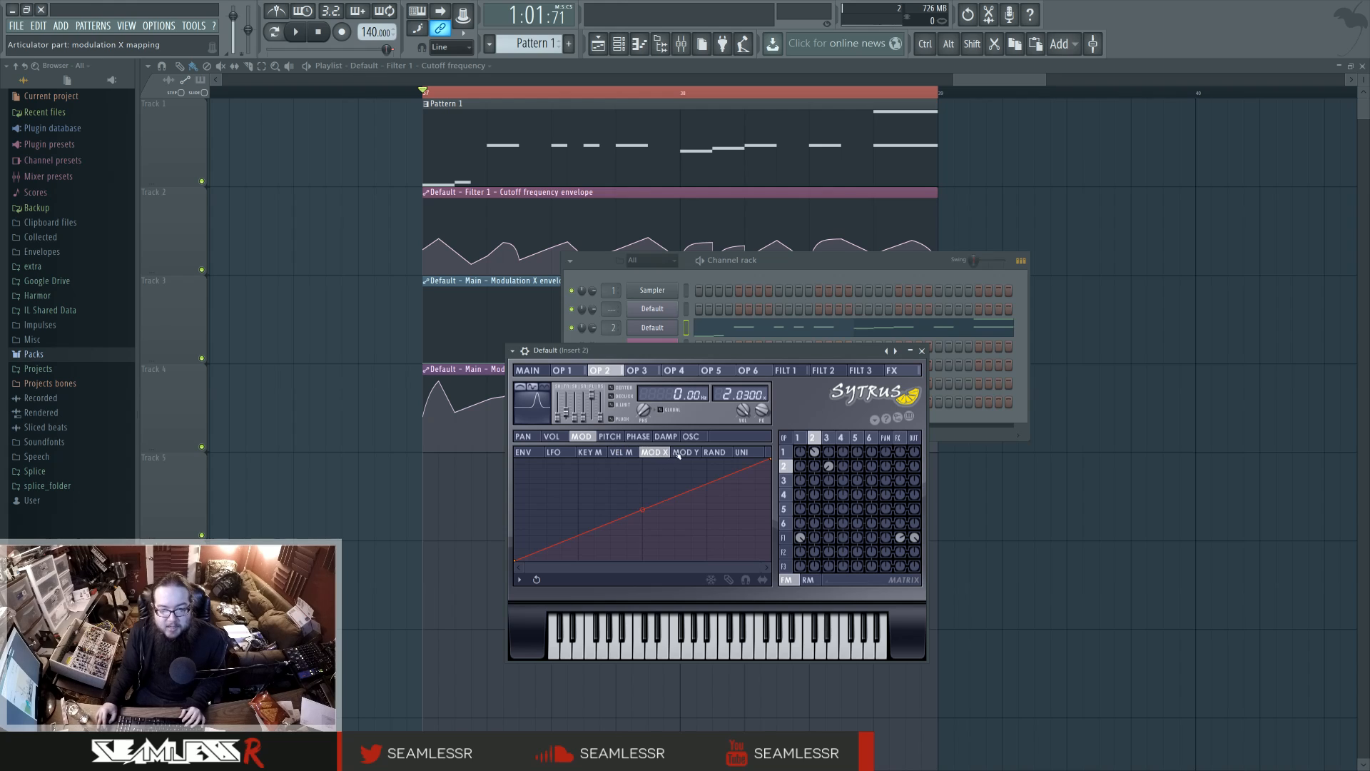
Step: Review operator 2's Modulation Y volume mapping and compare both operators' Modulation X input mappings across the matrix's RM and FM levels
{"action": "left_click", "coordinate": [685, 452]}
{"action": "left_click", "coordinate": [562, 438]}
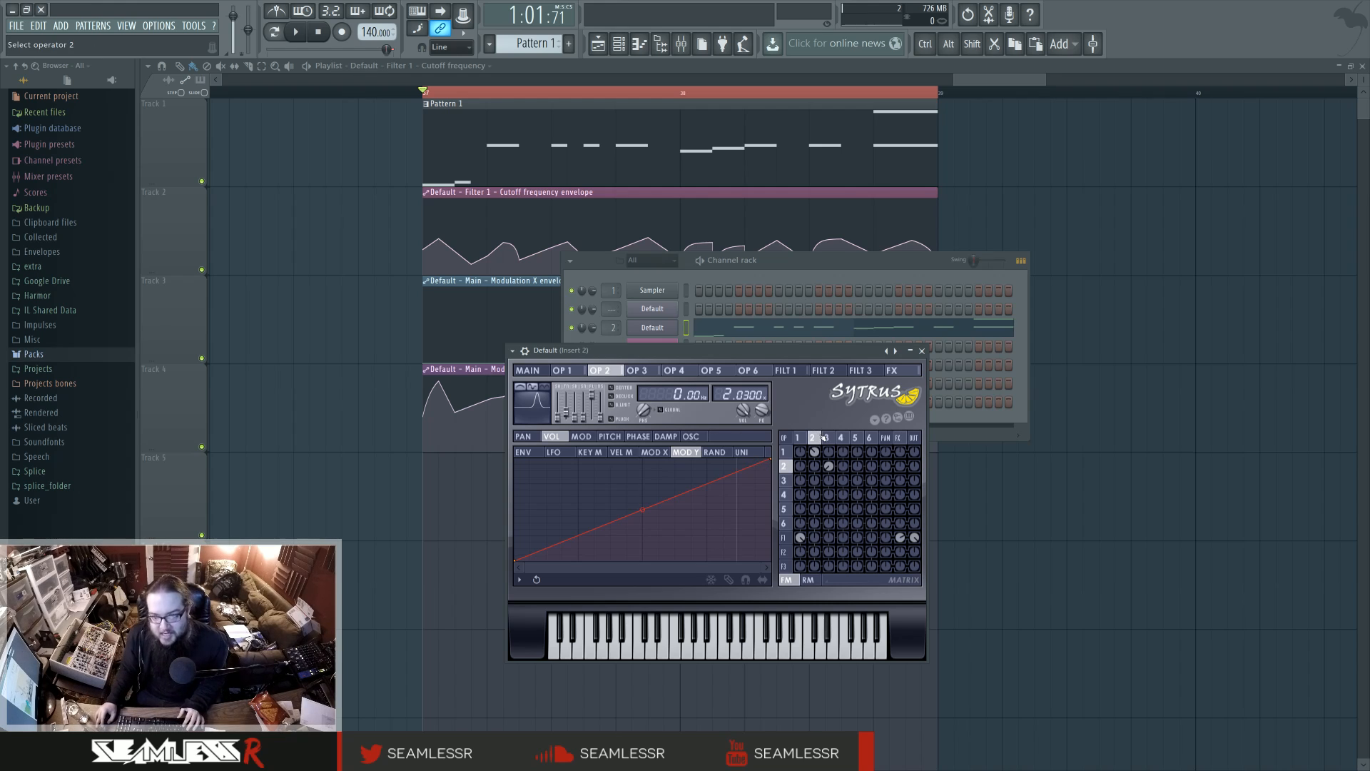
{"action": "left_click", "coordinate": [809, 580]}
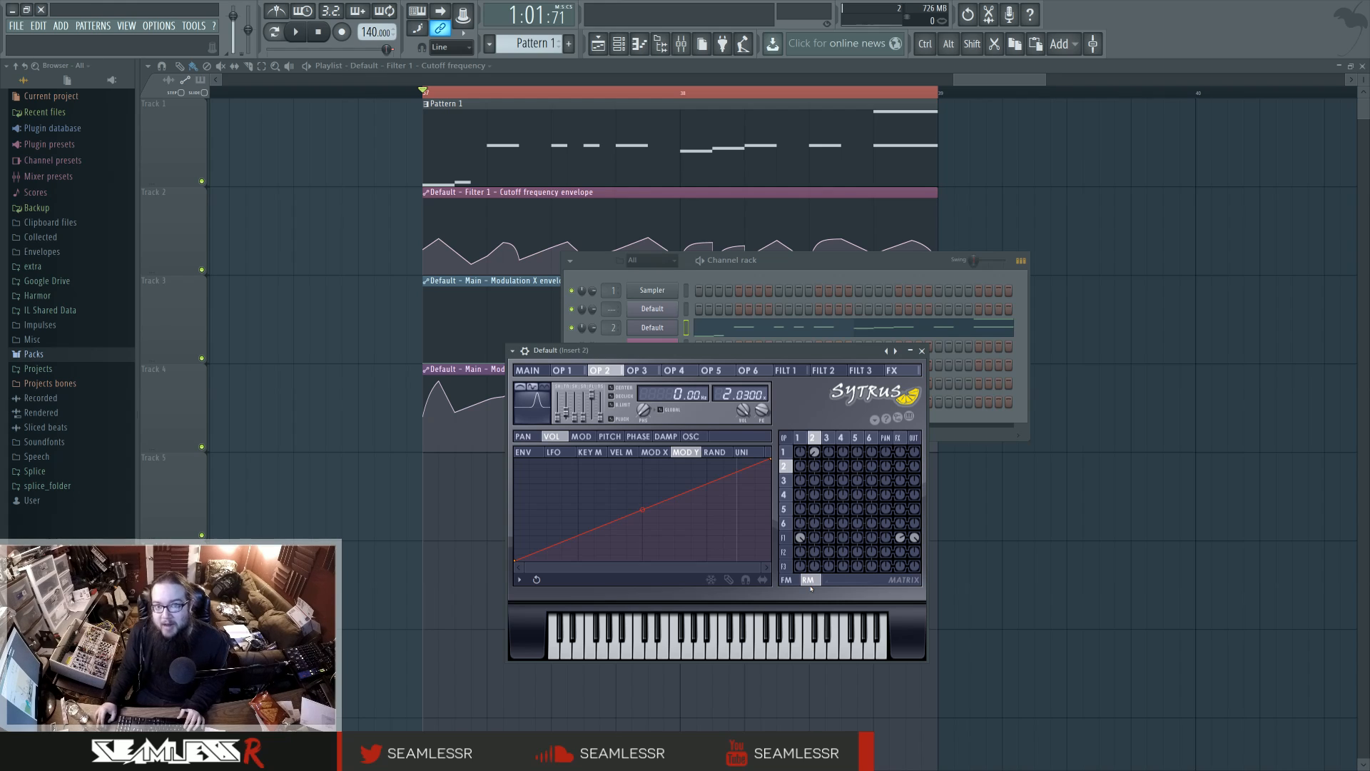
{"action": "left_click", "coordinate": [798, 438]}
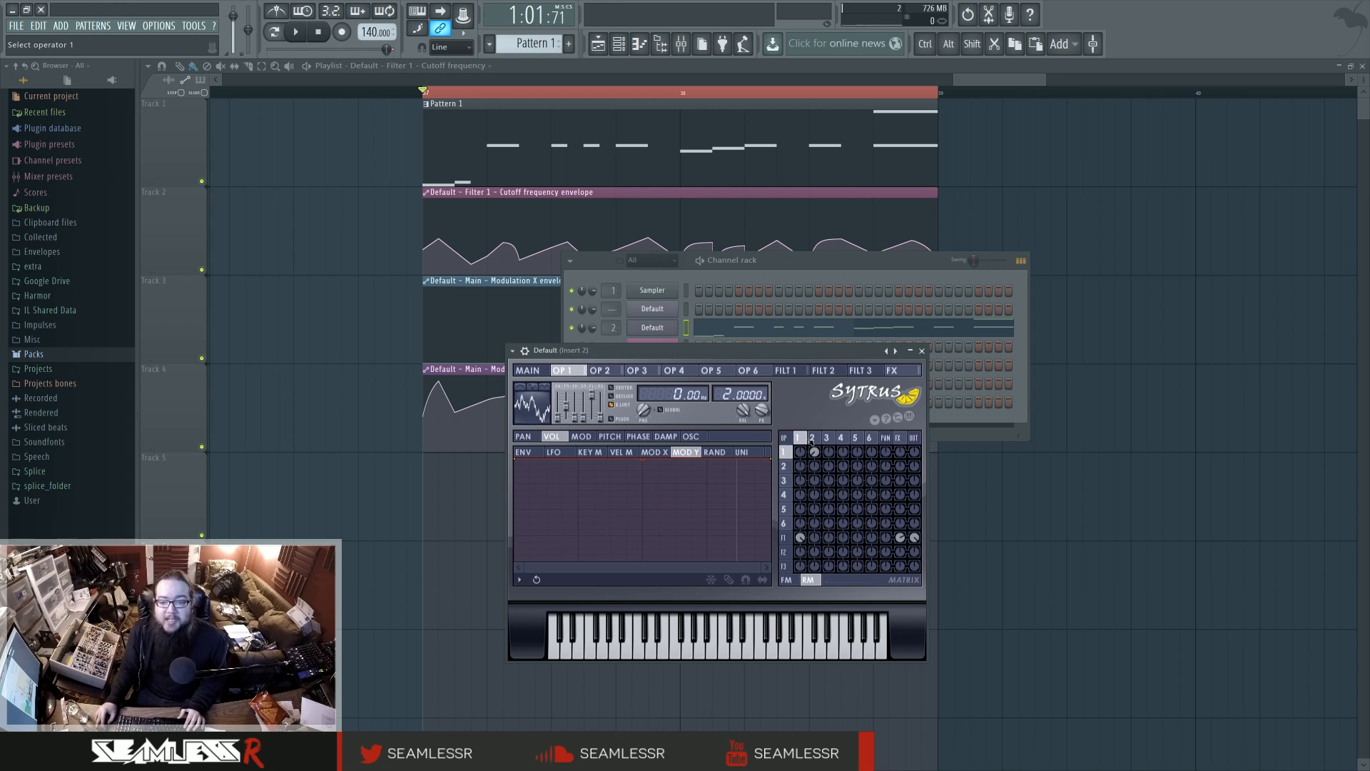
{"action": "left_click", "coordinate": [581, 436]}
{"action": "left_click", "coordinate": [668, 452]}
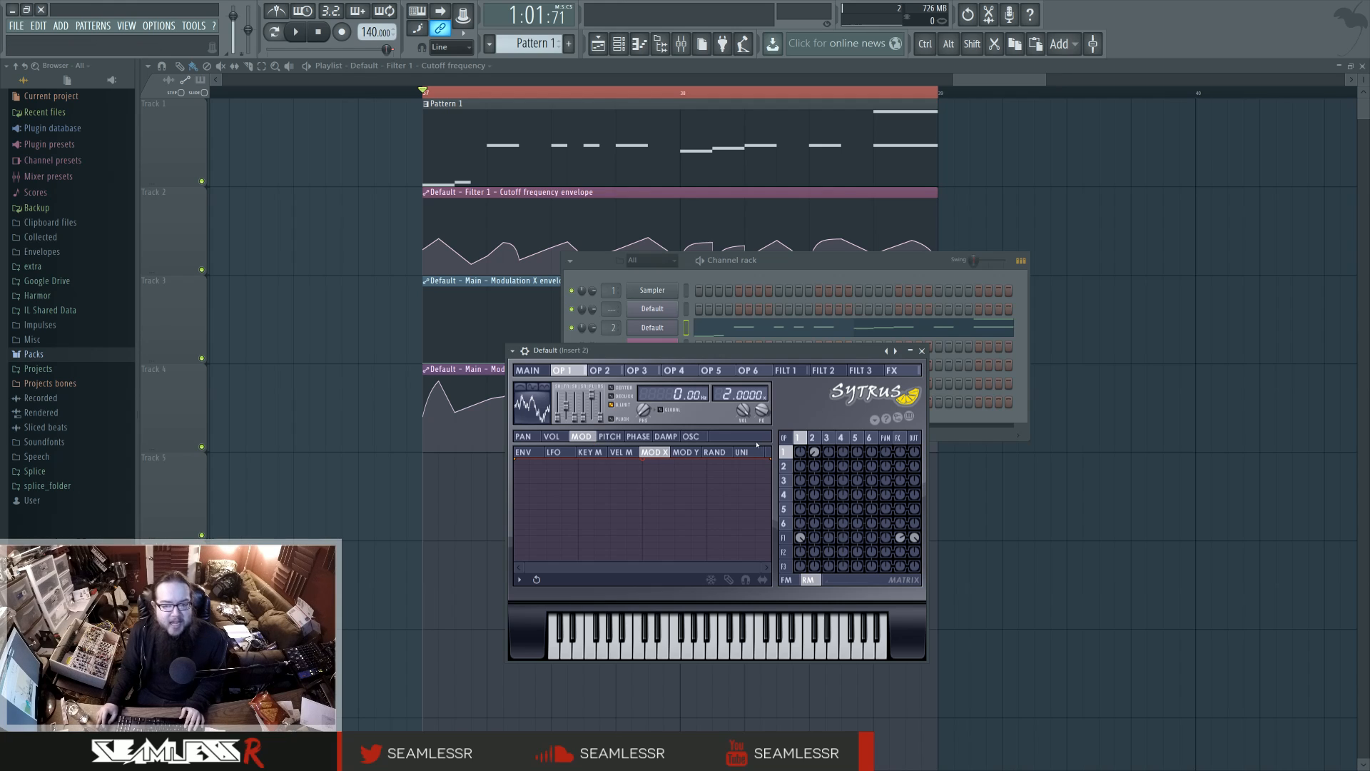
{"action": "left_click", "coordinate": [813, 438]}
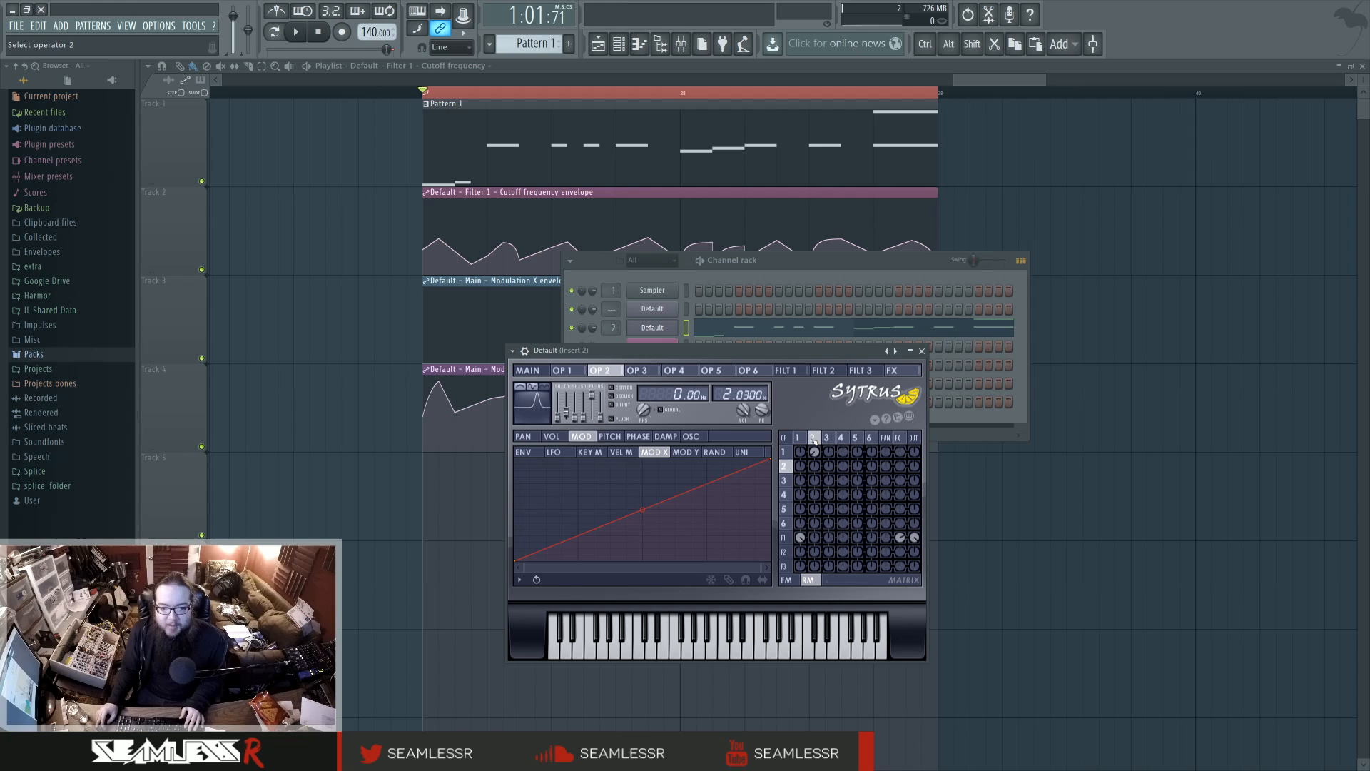
{"action": "left_click", "coordinate": [794, 582]}
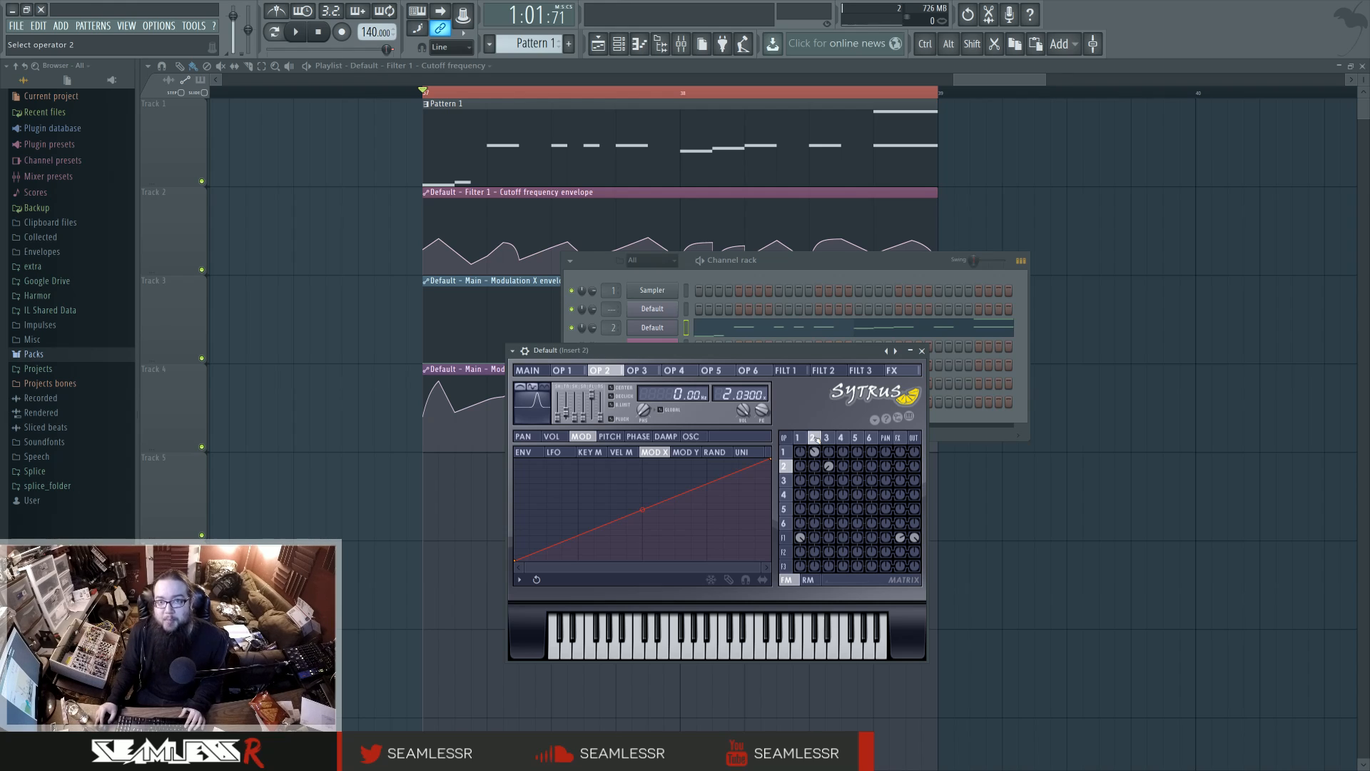
Step: Route operator 1 straight to the output, bypassing filter 1 and the equalizer, and audition the pattern
{"action": "left_click", "coordinate": [786, 538]}
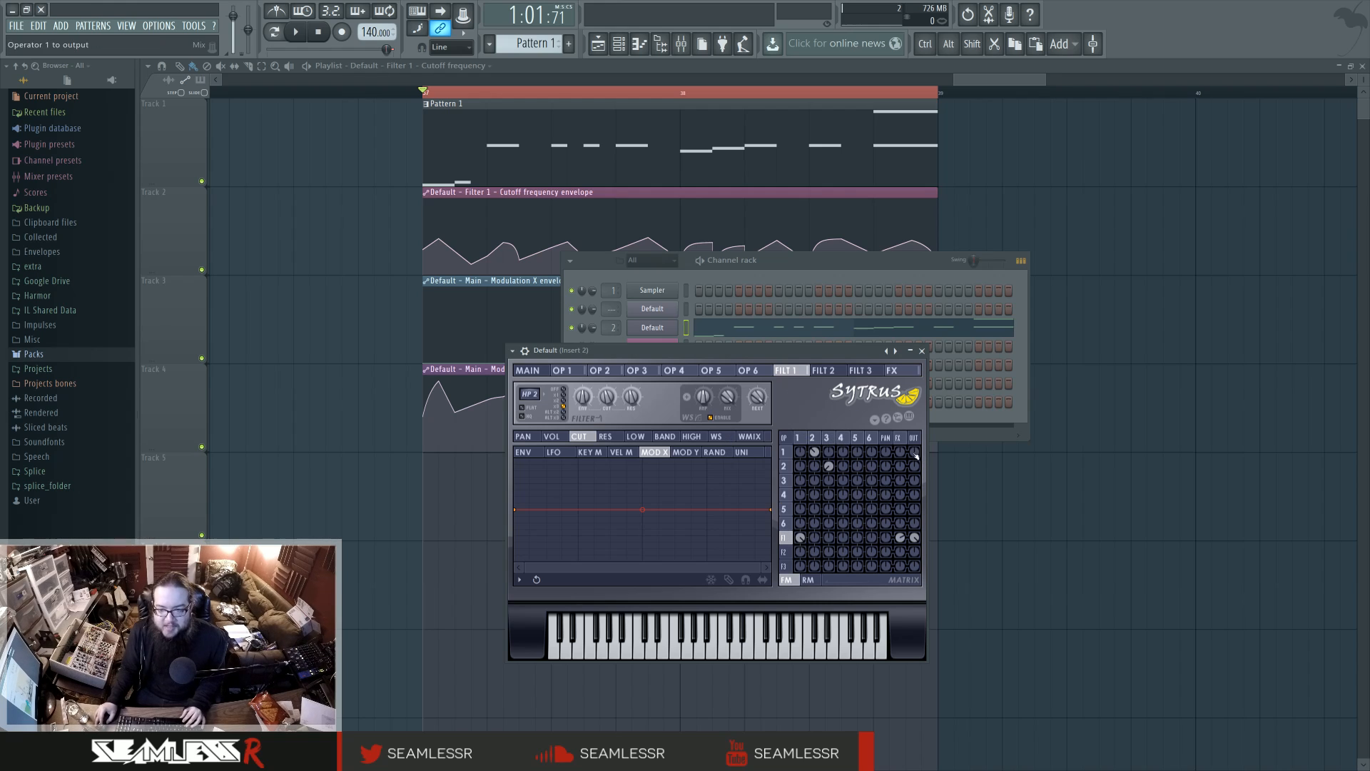
{"action": "key", "text": "space"}
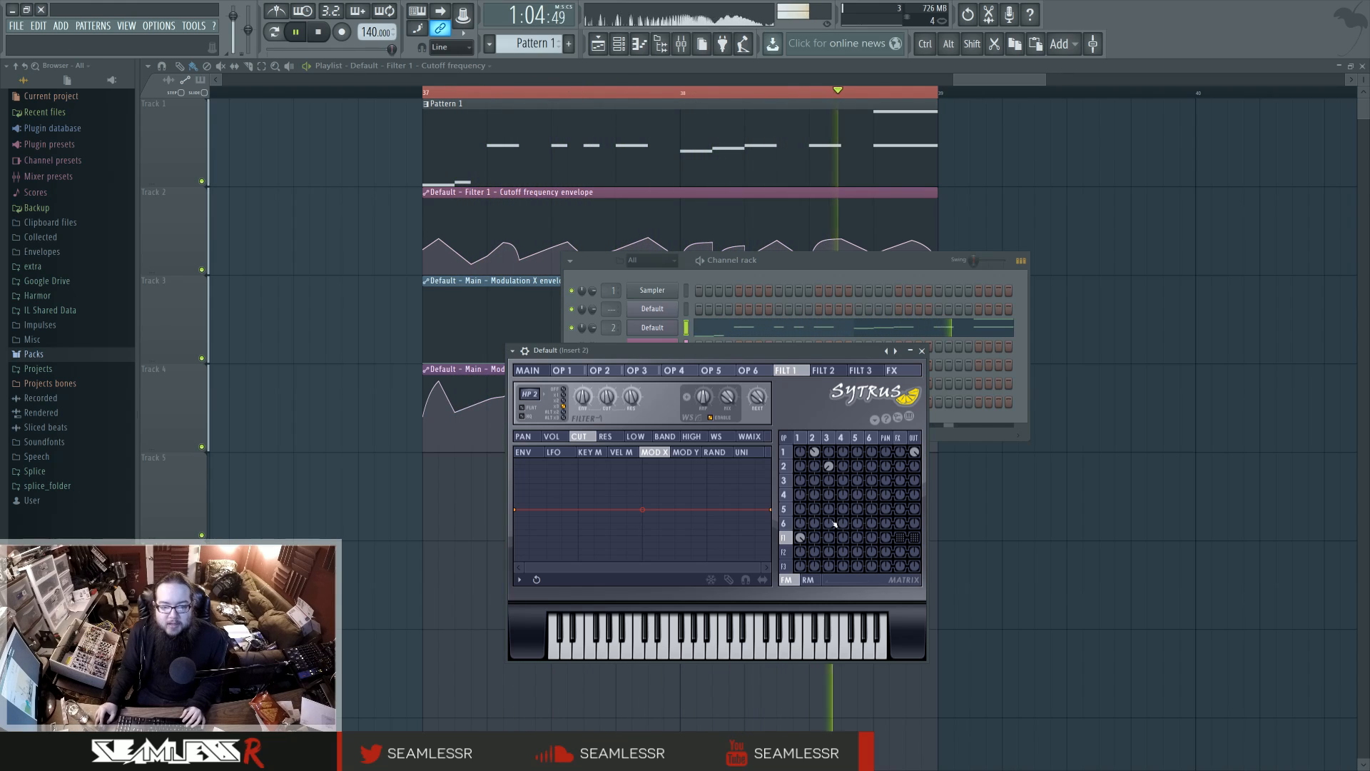
{"action": "left_click", "coordinate": [528, 370]}
{"action": "key", "text": "space"}
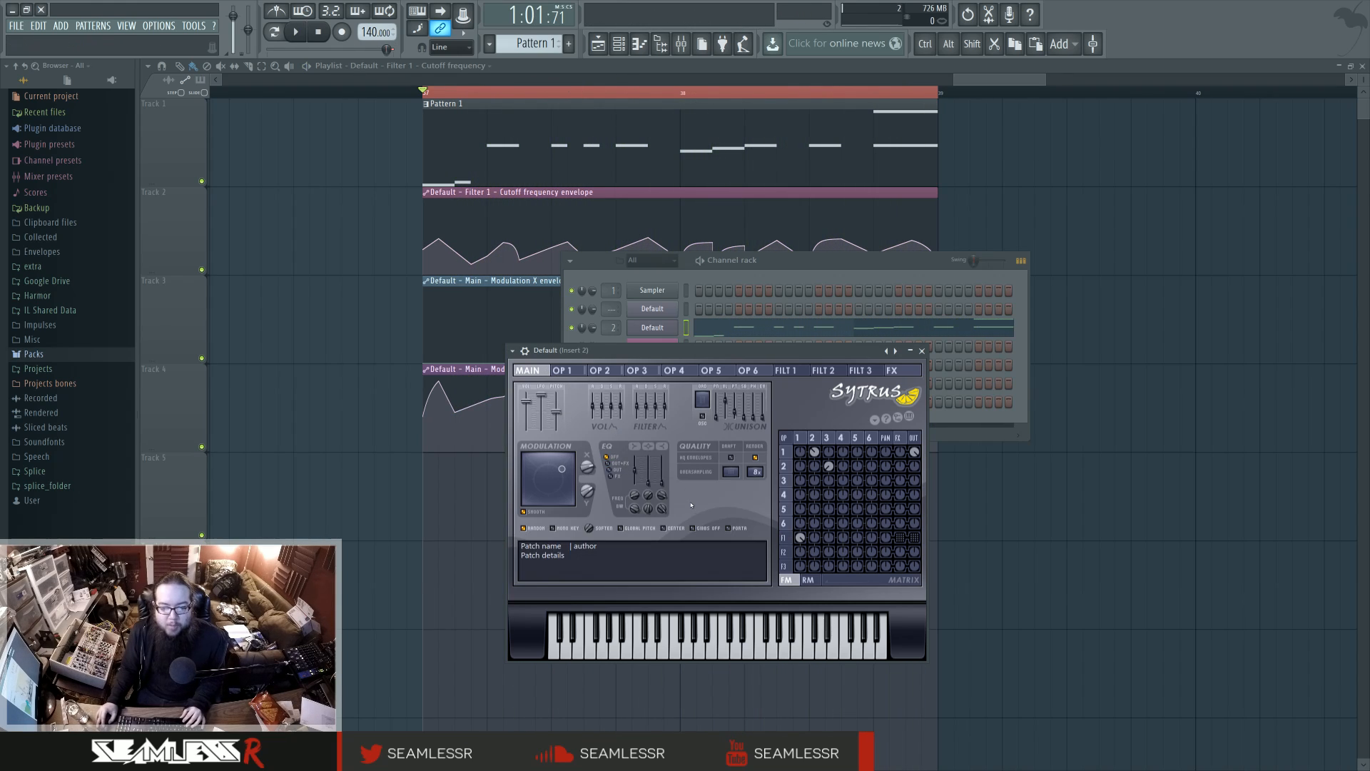
{"action": "key", "text": "space"}
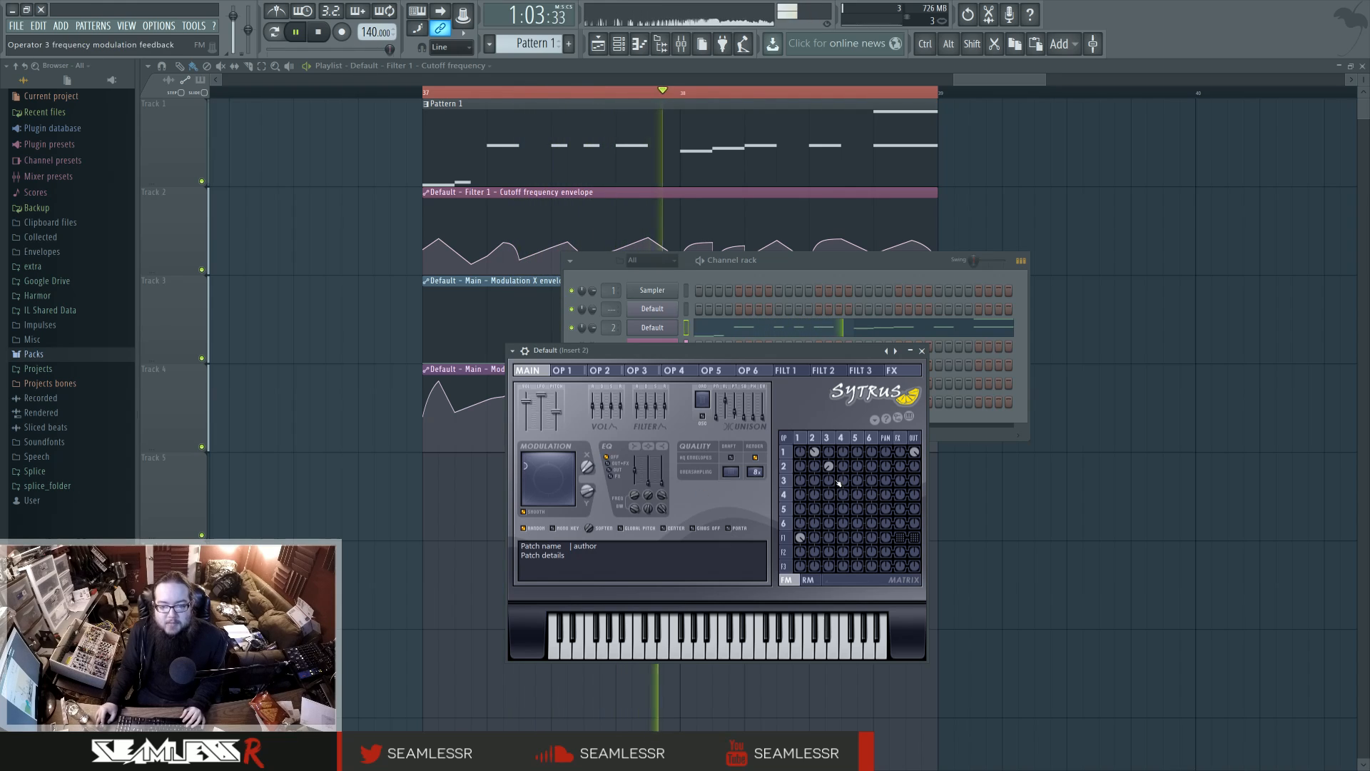
{"action": "key", "text": "space"}
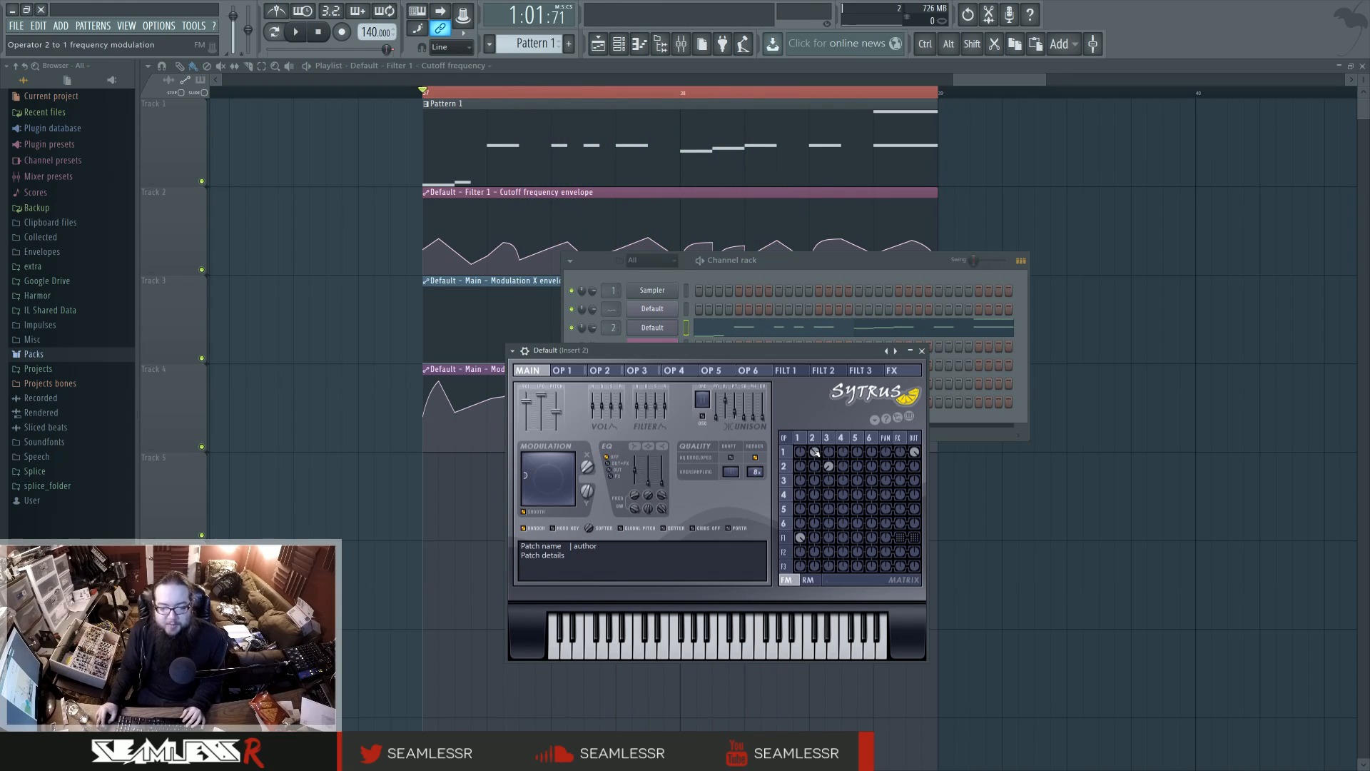
Step: Audition operator 1 alone by playing the pattern with operator 2's frequency modulation of it removed
{"action": "key", "text": "space"}
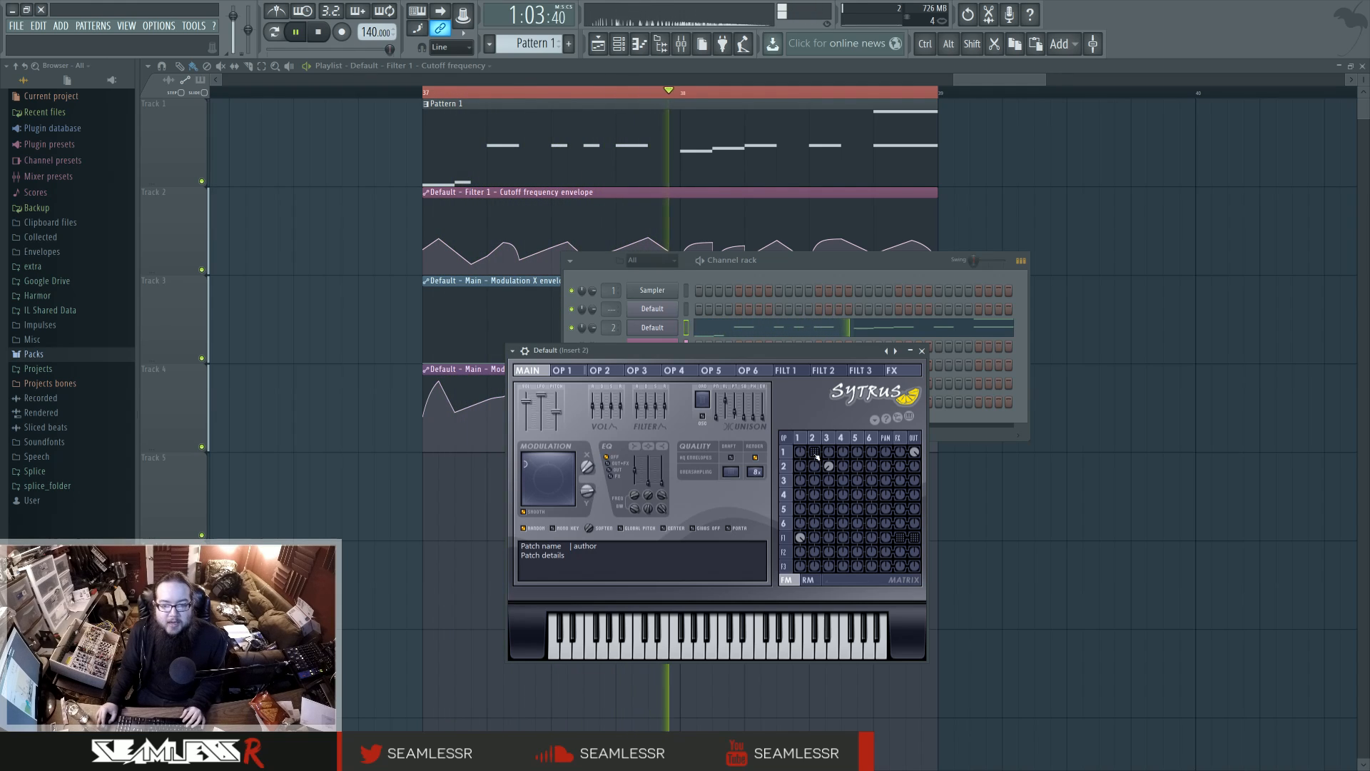
{"action": "key", "text": "space"}
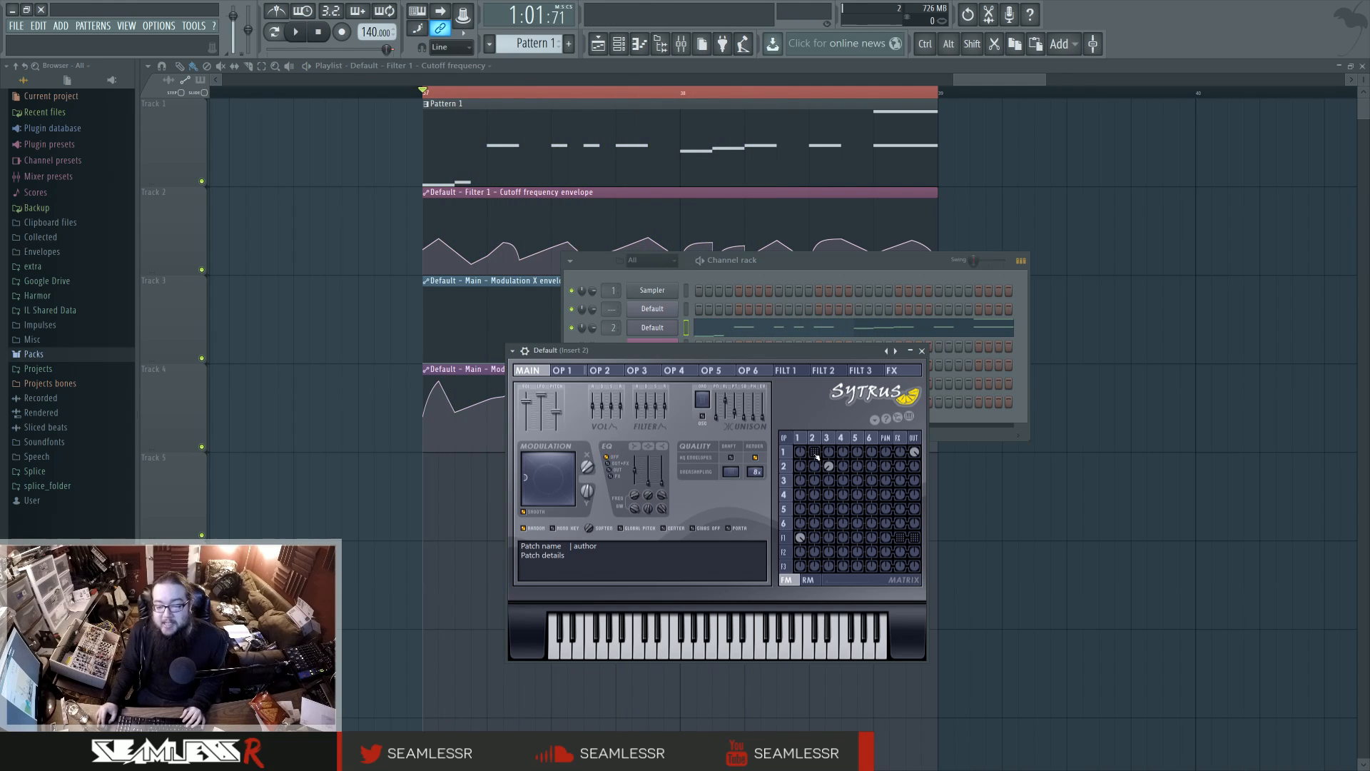
{"action": "left_click", "coordinate": [815, 453]}
{"action": "key", "text": "space"}
{"action": "key", "text": "space"}
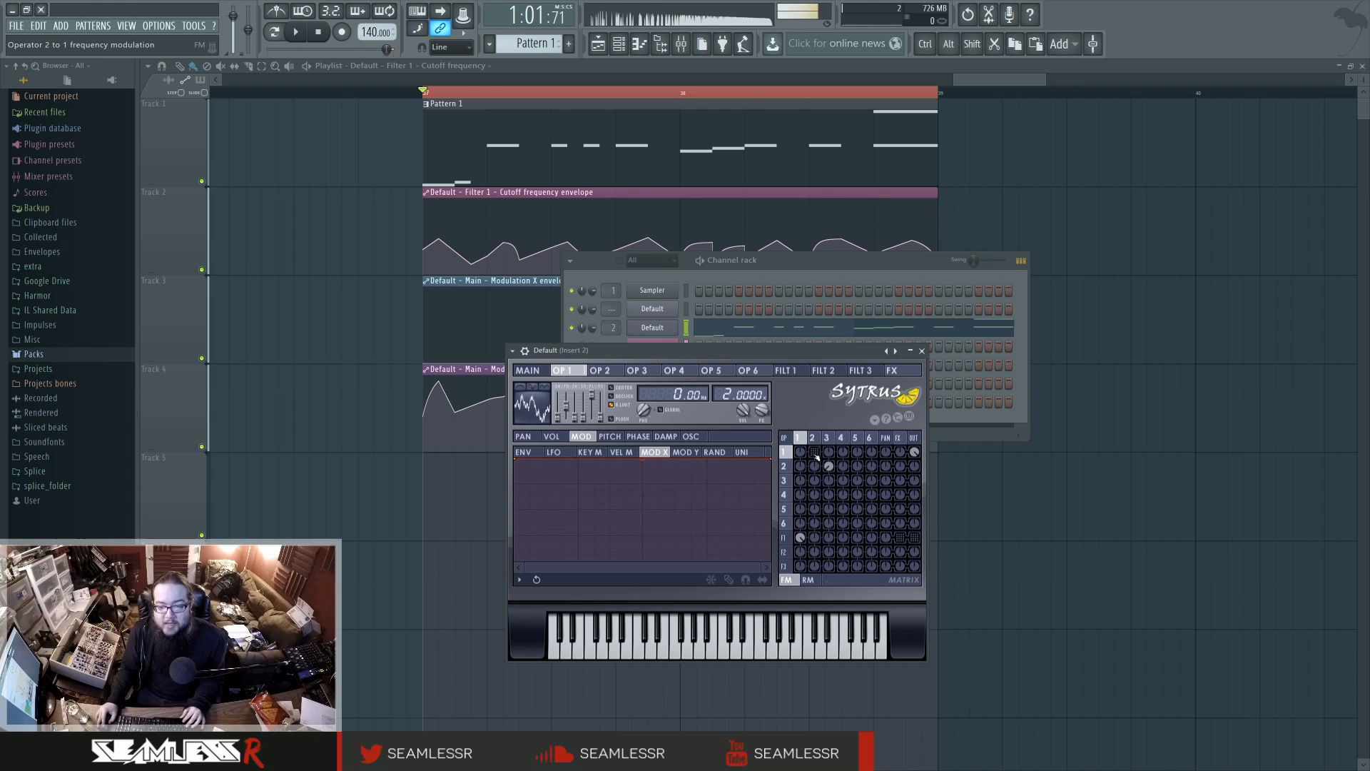
Step: Restore operator 2's frequency modulation of operator 1 and audition the pattern with FM and with the ring modulation level
{"action": "left_click", "coordinate": [816, 441]}
{"action": "key", "text": "space"}
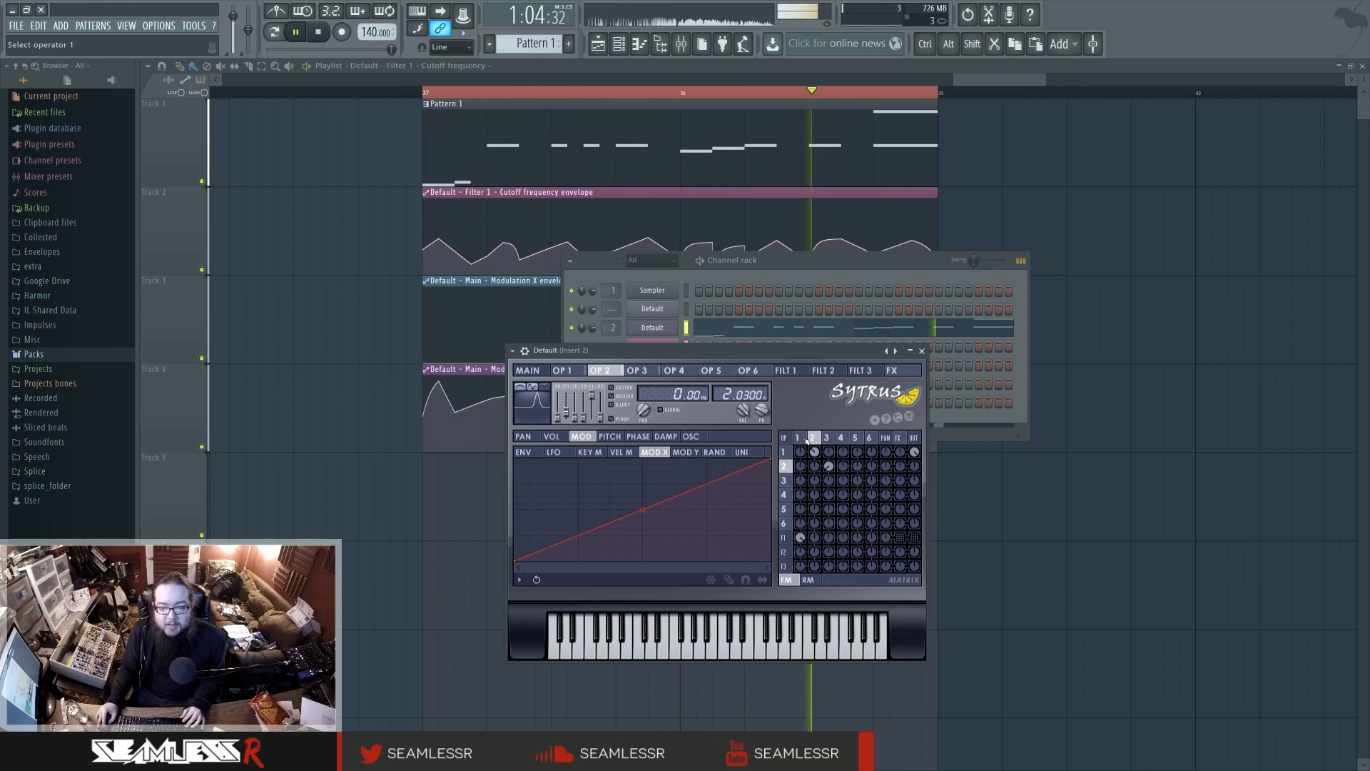
{"action": "key", "text": "space"}
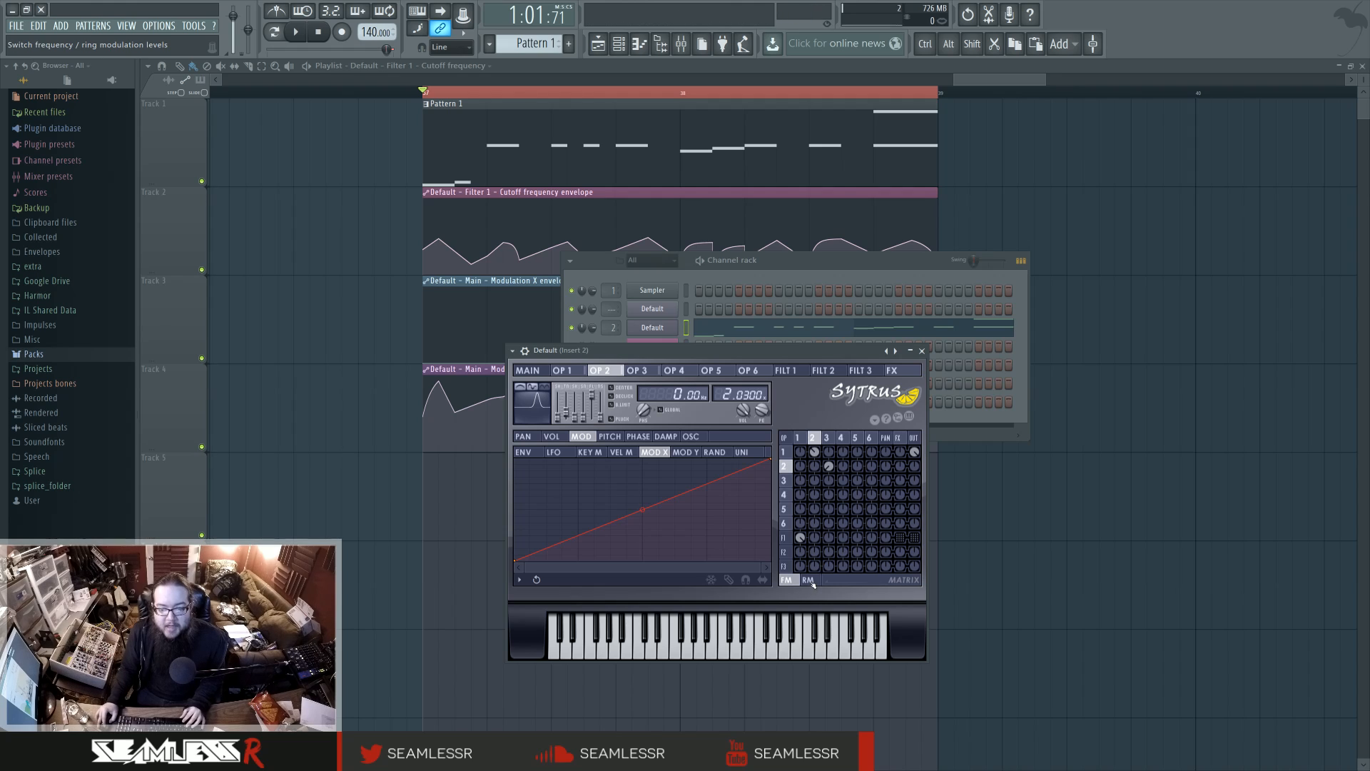
{"action": "key", "text": "space"}
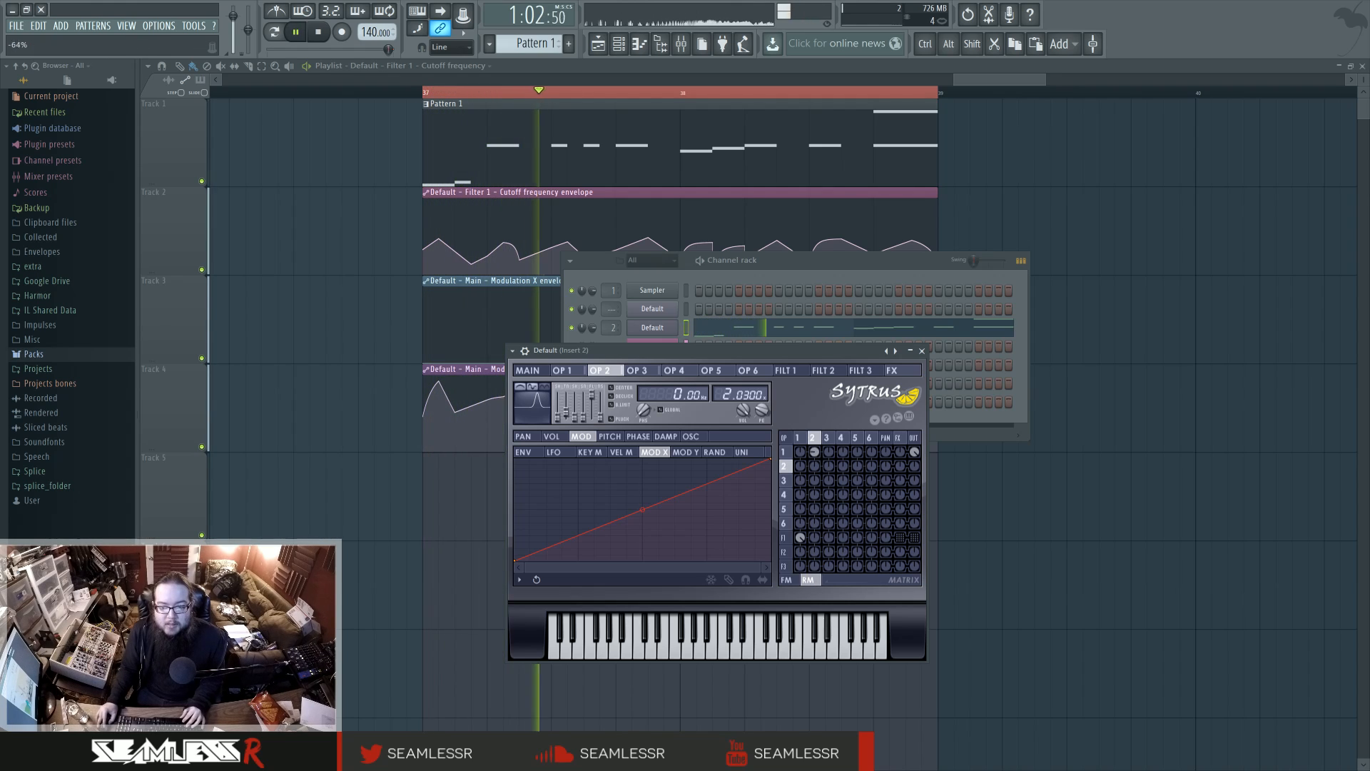
{"action": "left_click", "coordinate": [798, 438]}
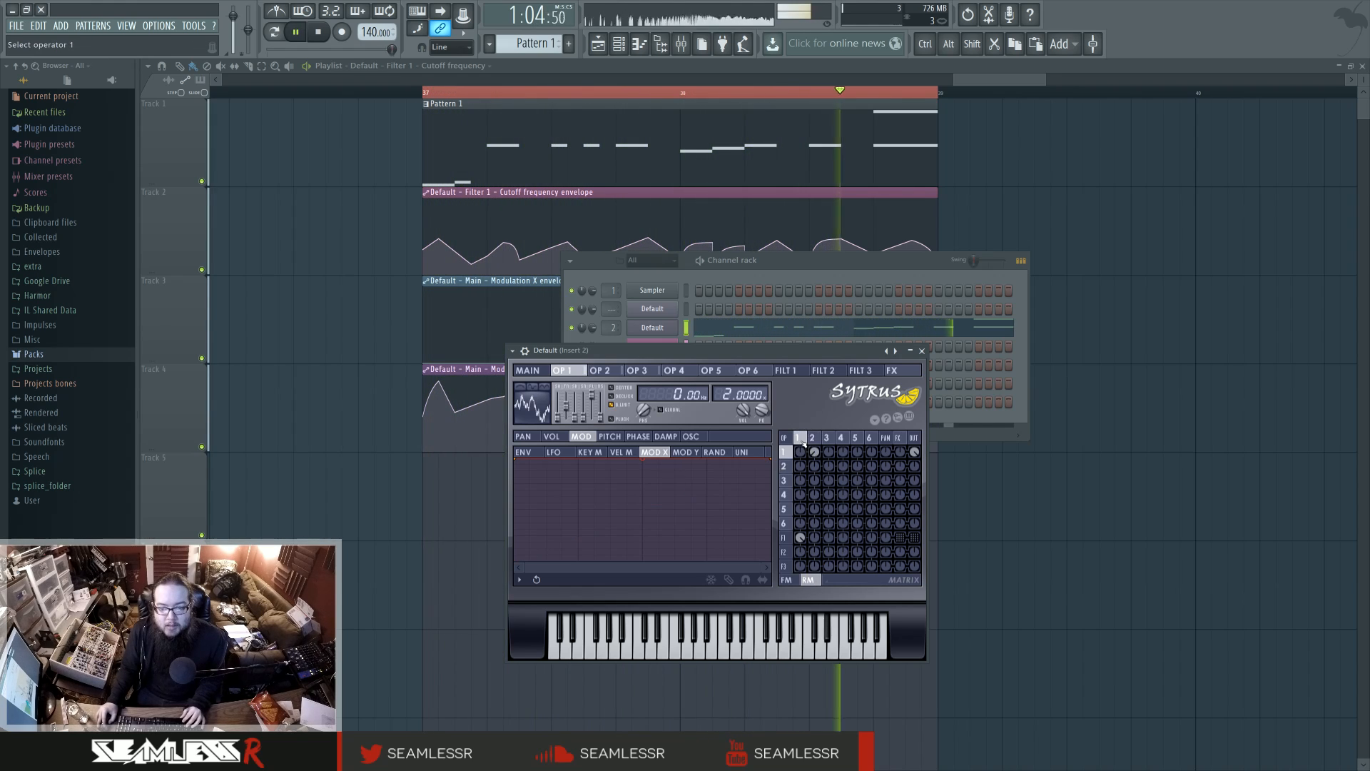
{"action": "key", "text": "space"}
Step: Remove operator 1's direct output and restore filter 1's output and effects sends in the matrix
{"action": "right_click", "coordinate": [914, 453]}
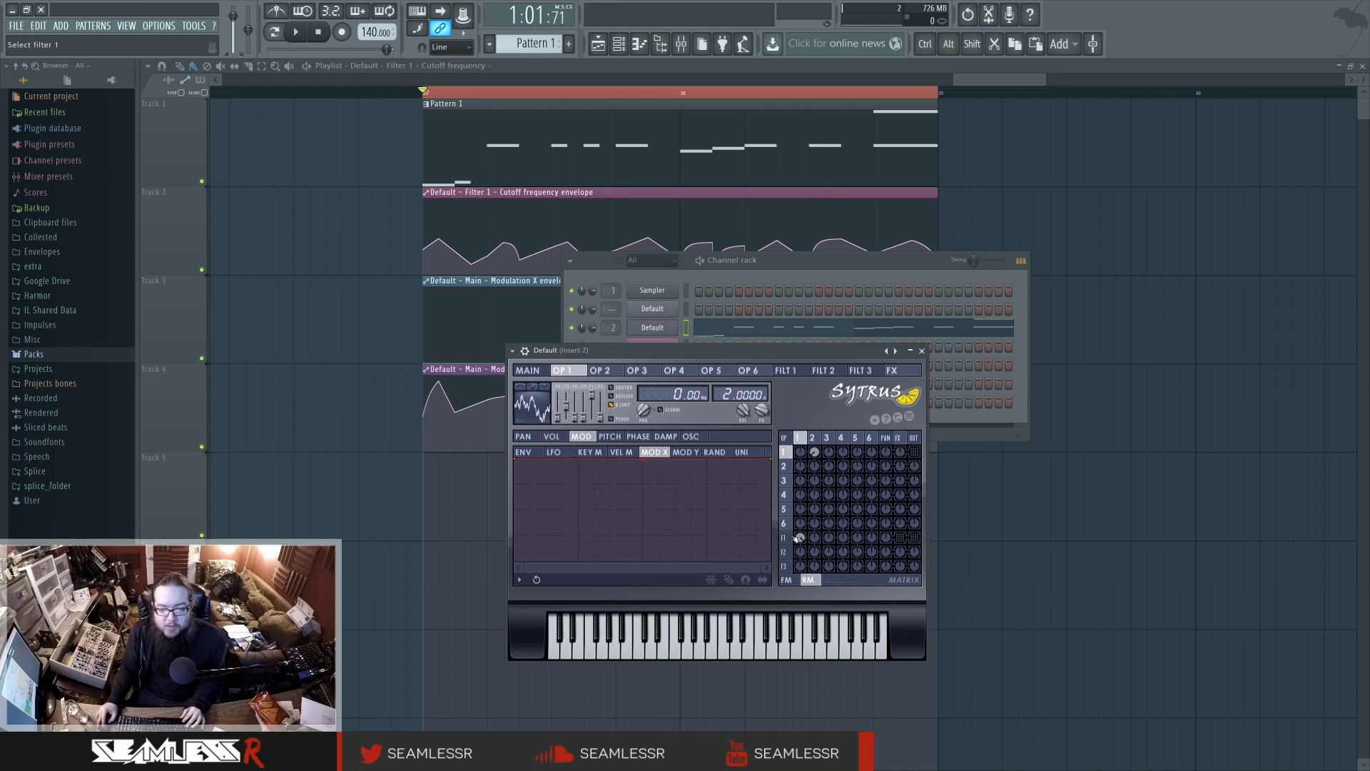
{"action": "right_click", "coordinate": [915, 538]}
{"action": "right_click", "coordinate": [902, 540]}
{"action": "left_click", "coordinate": [785, 538]}
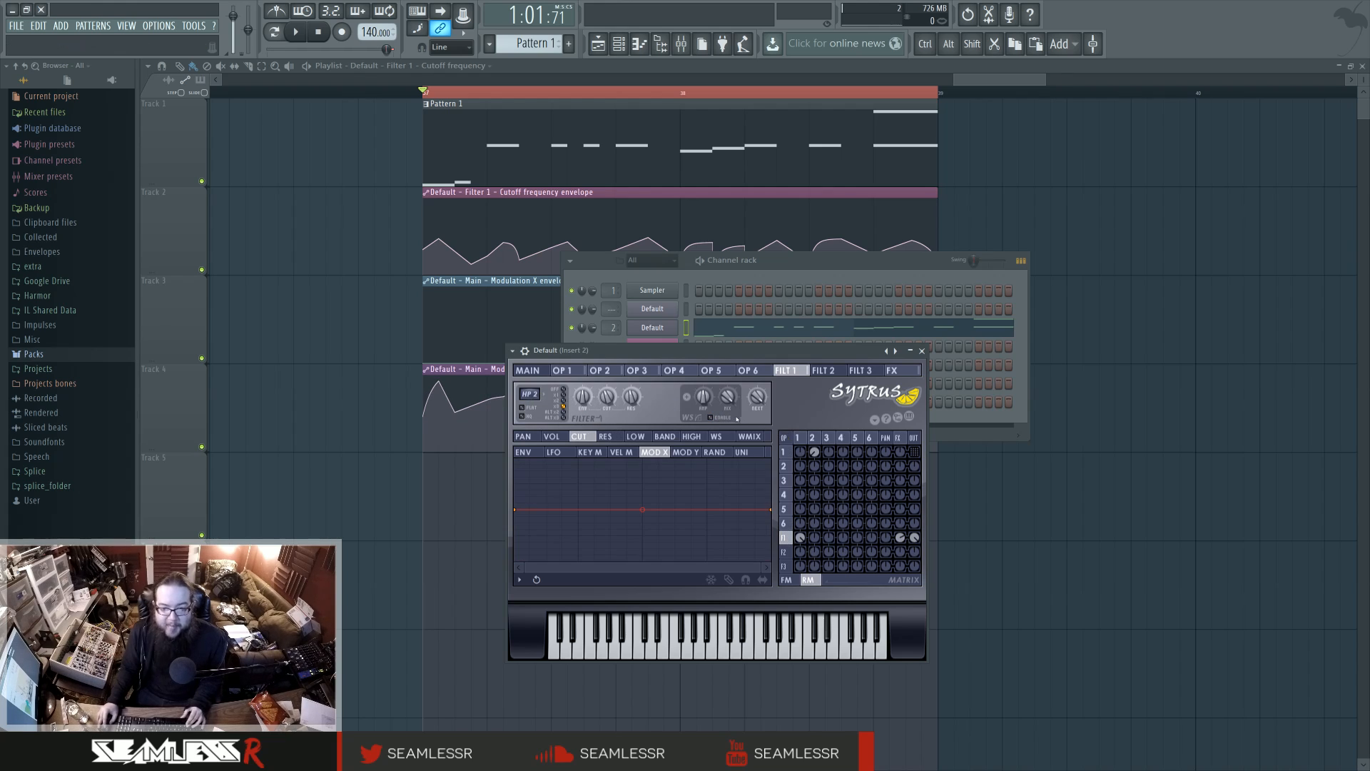
Step: Play the pattern without filter 1's waveshaper, and re-enable the waveshaper to hear the pattern with it
{"action": "key", "text": "space"}
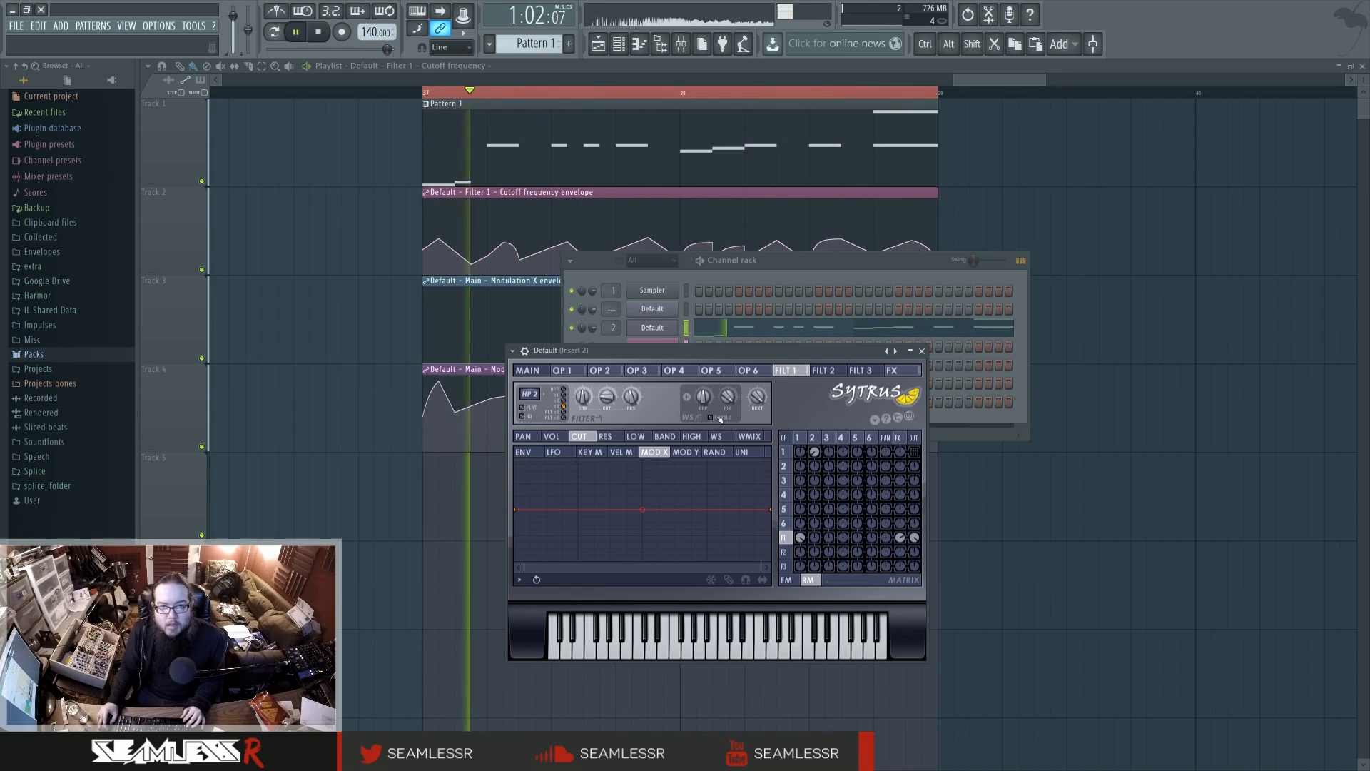
{"action": "key", "text": "space"}
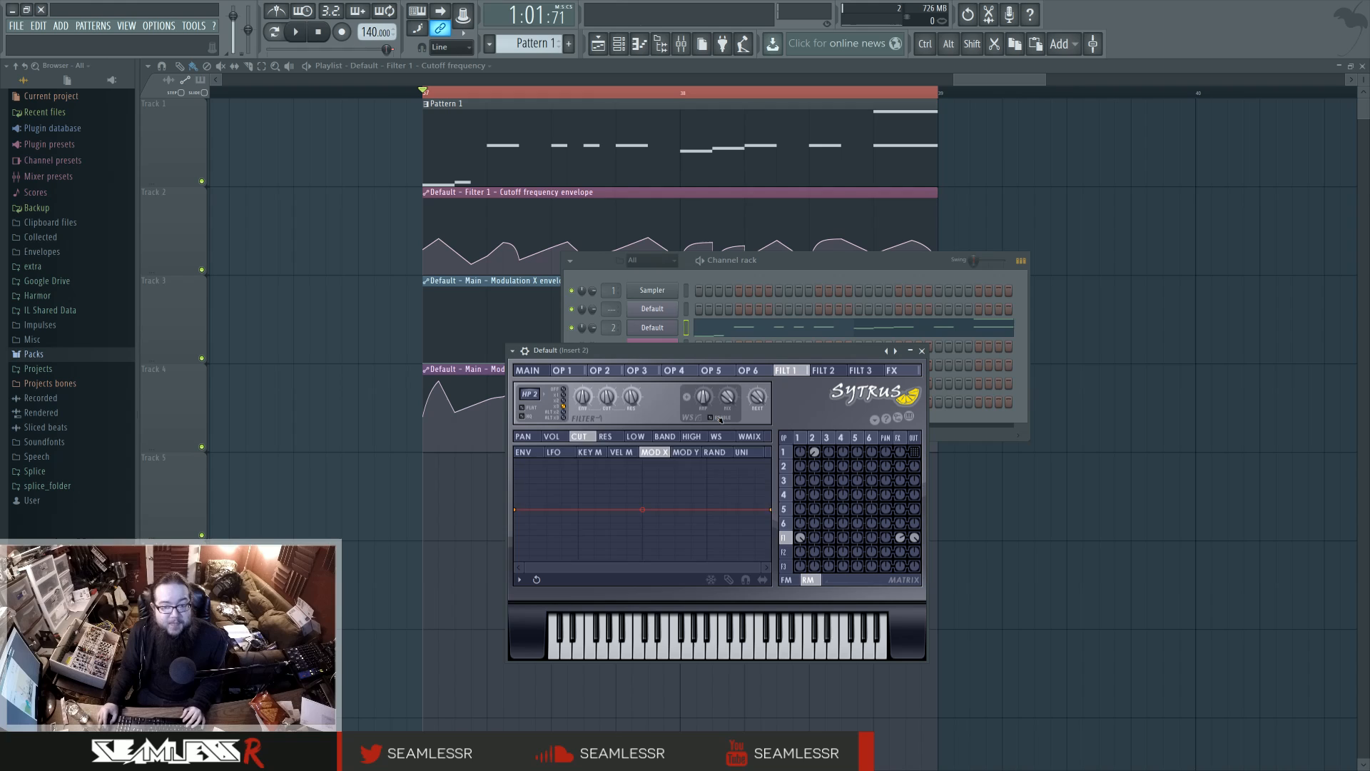
{"action": "left_click", "coordinate": [720, 417]}
{"action": "key", "text": "space"}
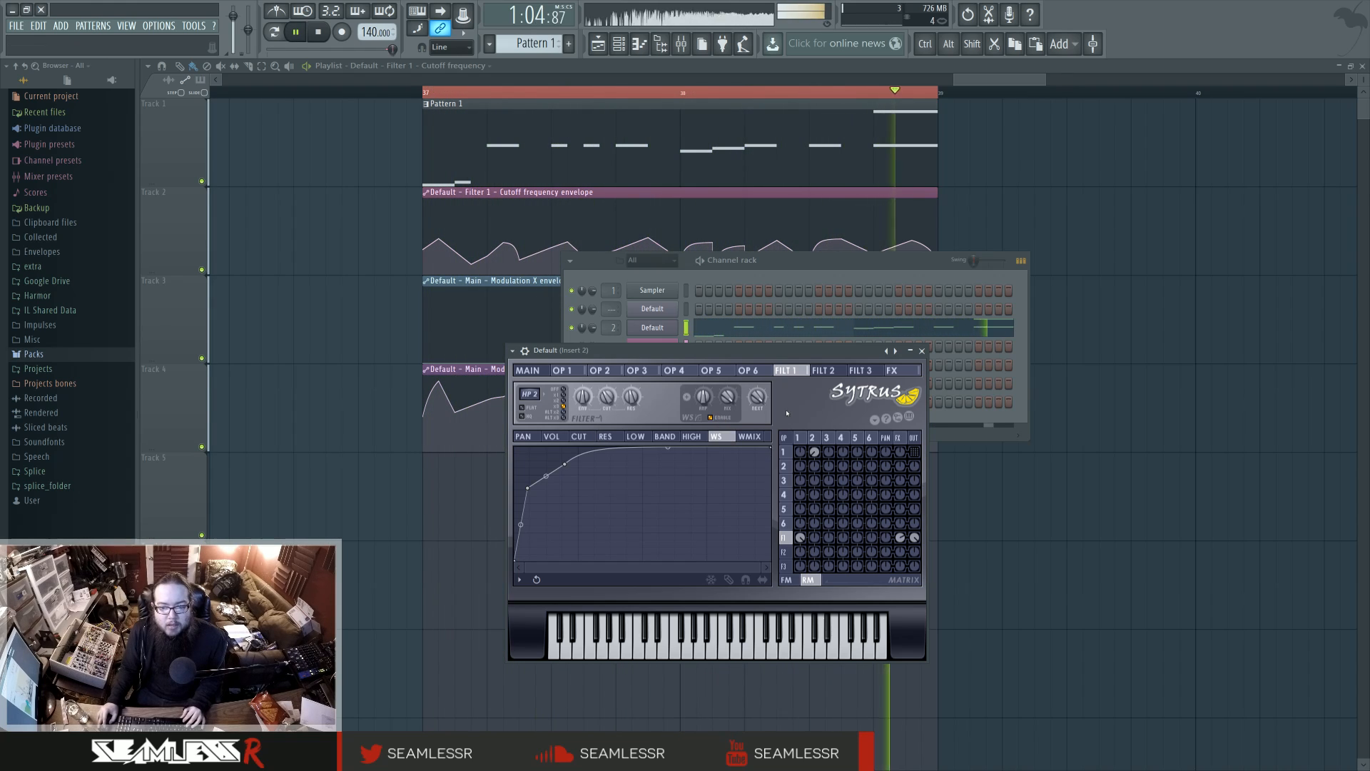
{"action": "key", "text": "space"}
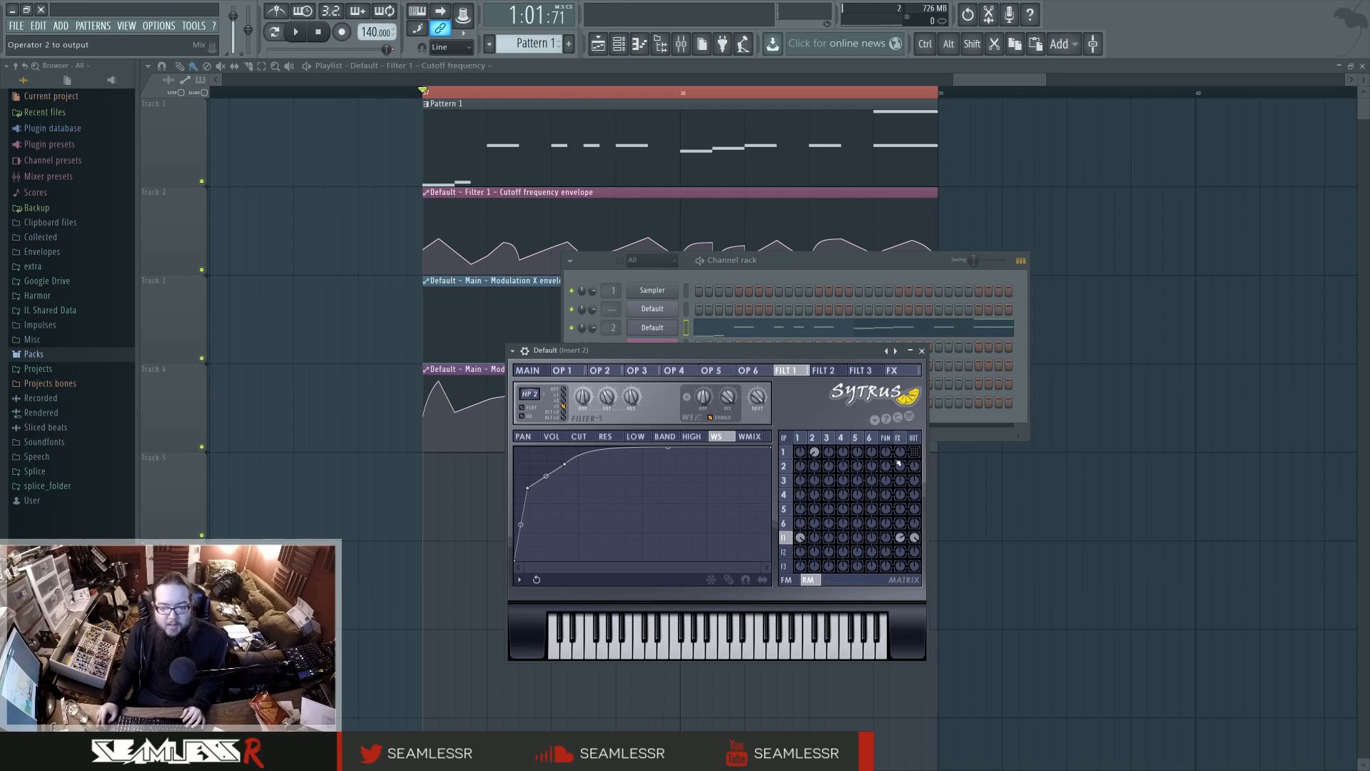
Step: Set the equalizer target to output only on Sytrus's main page and play the pattern
{"action": "left_click", "coordinate": [540, 374]}
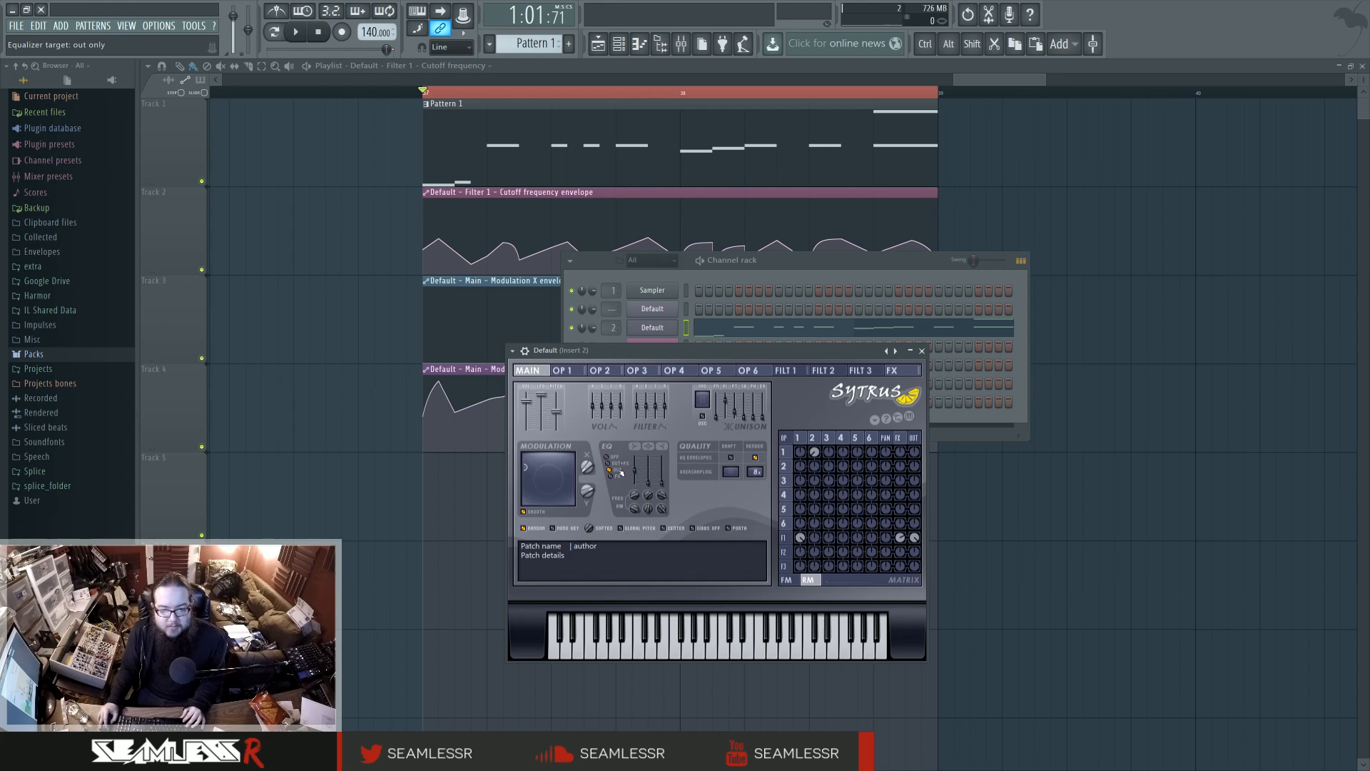
{"action": "key", "text": "space"}
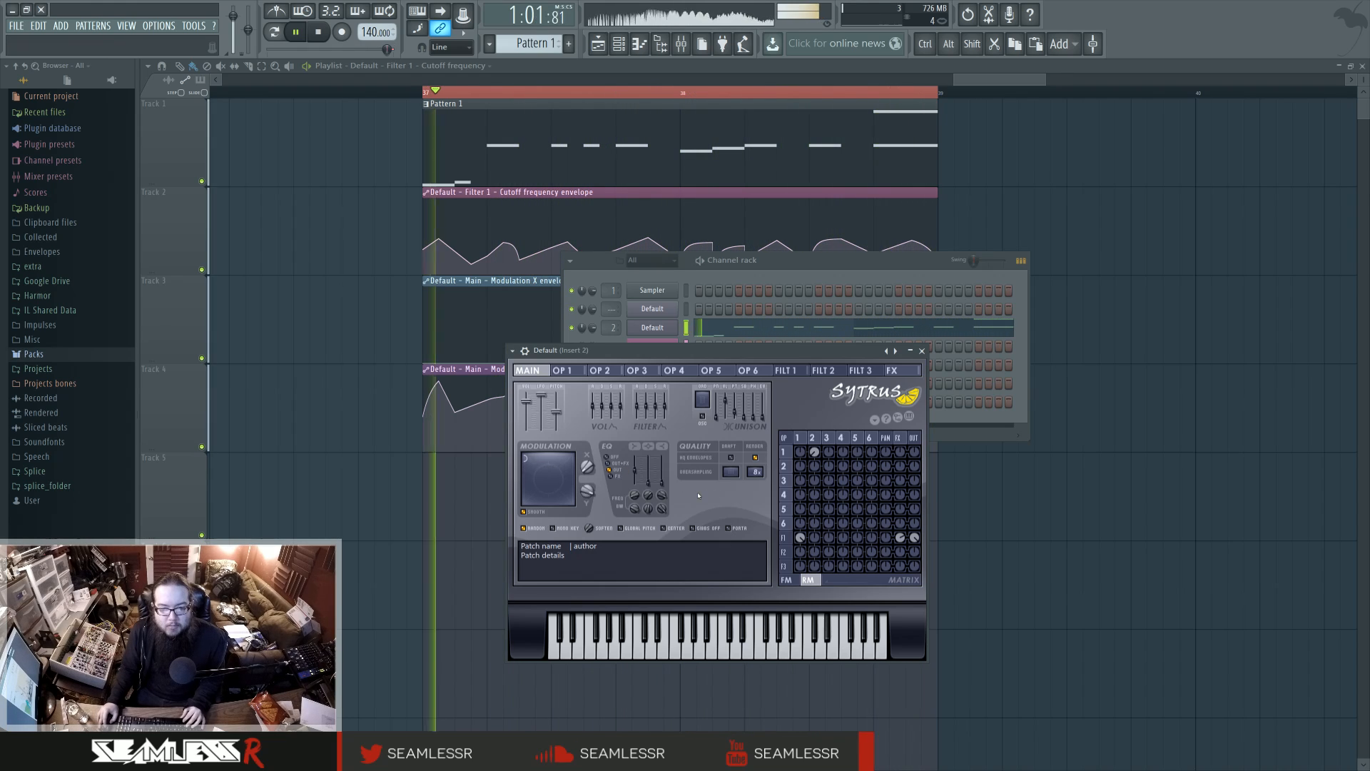
{"action": "key", "text": "space"}
Step: Uncover the playlist, lower the Modulation X envelope's end point, and play from the last note
{"action": "key", "text": "F12"}
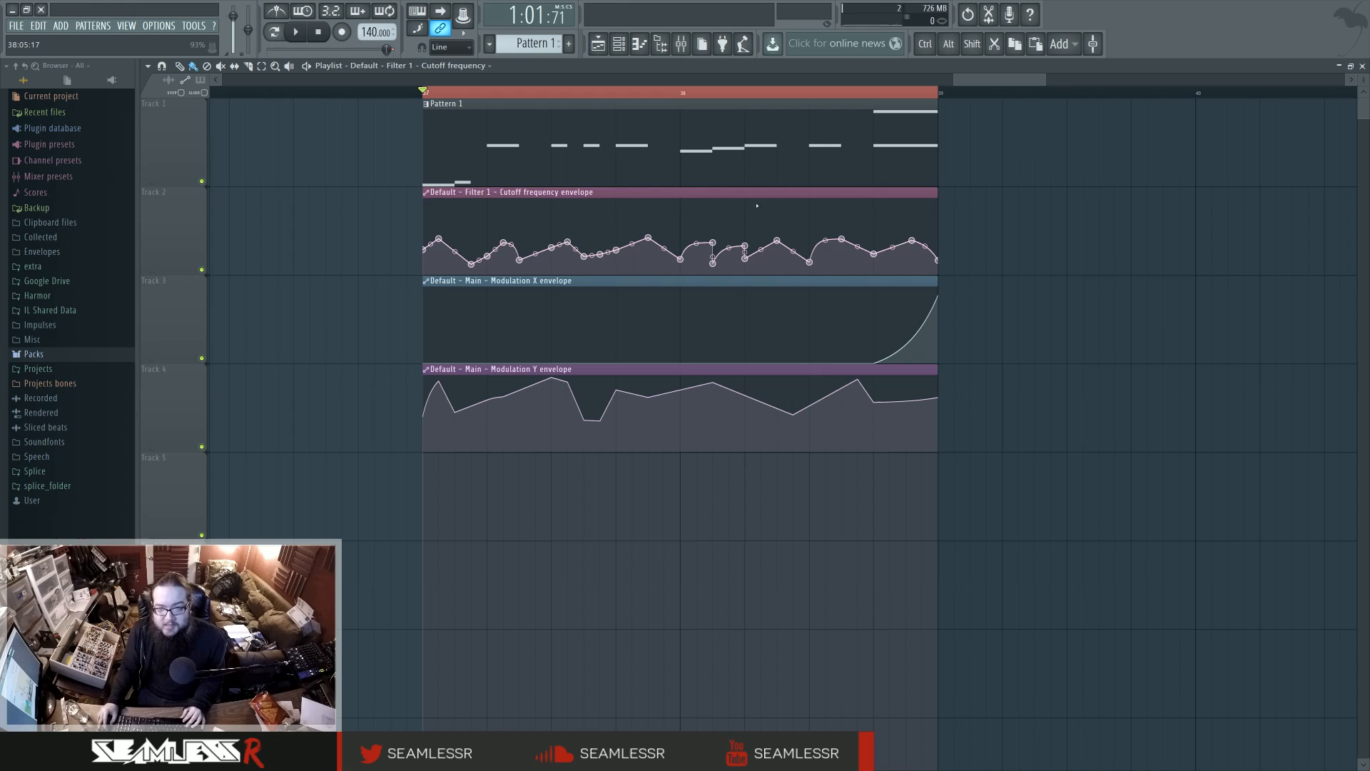
{"action": "mouse_move", "coordinate": [675, 370]}
{"action": "left_mouse_down"}
{"action": "mouse_move", "coordinate": [728, 369]}
{"action": "mouse_move", "coordinate": [674, 370]}
{"action": "left_mouse_up"}
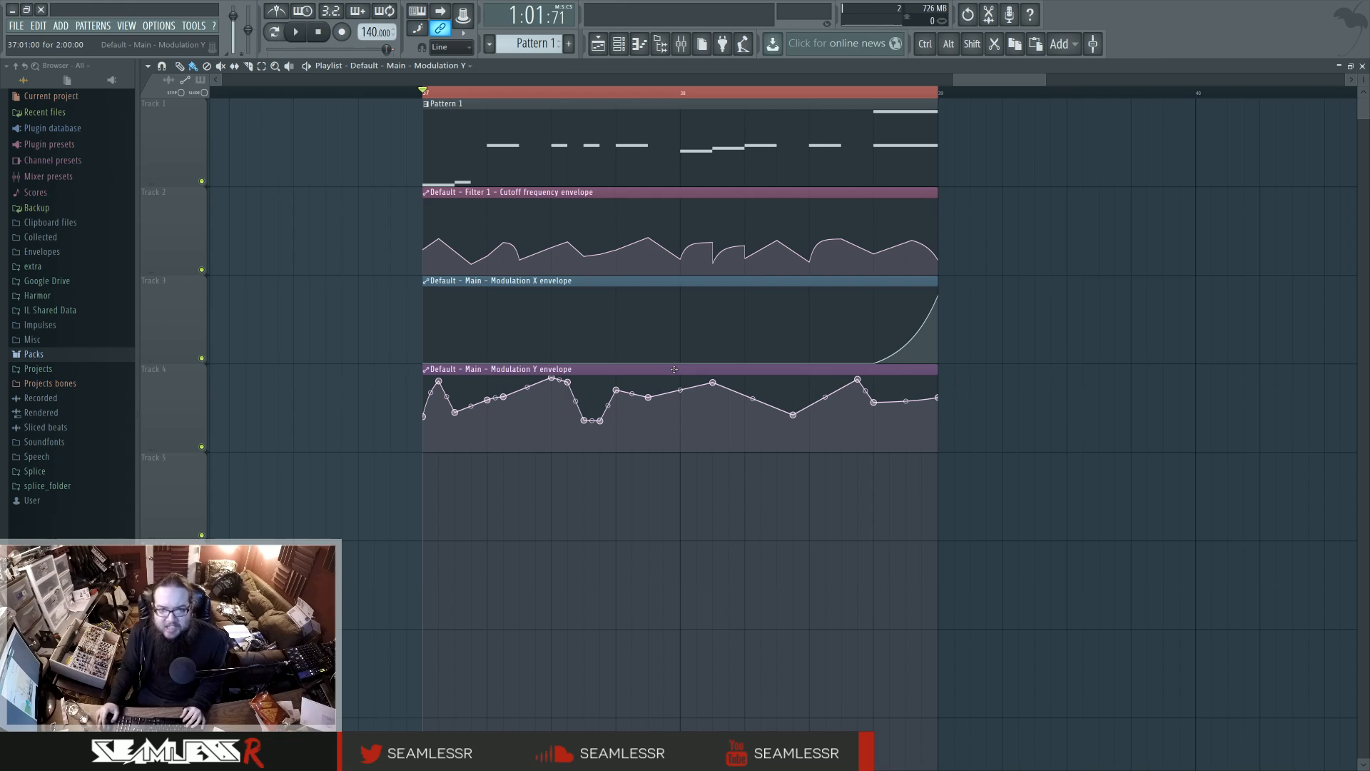
{"action": "left_click", "coordinate": [875, 92]}
{"action": "left_click_drag", "start_coordinate": [937, 295], "coordinate": [937, 326]}
{"action": "key", "text": "space"}
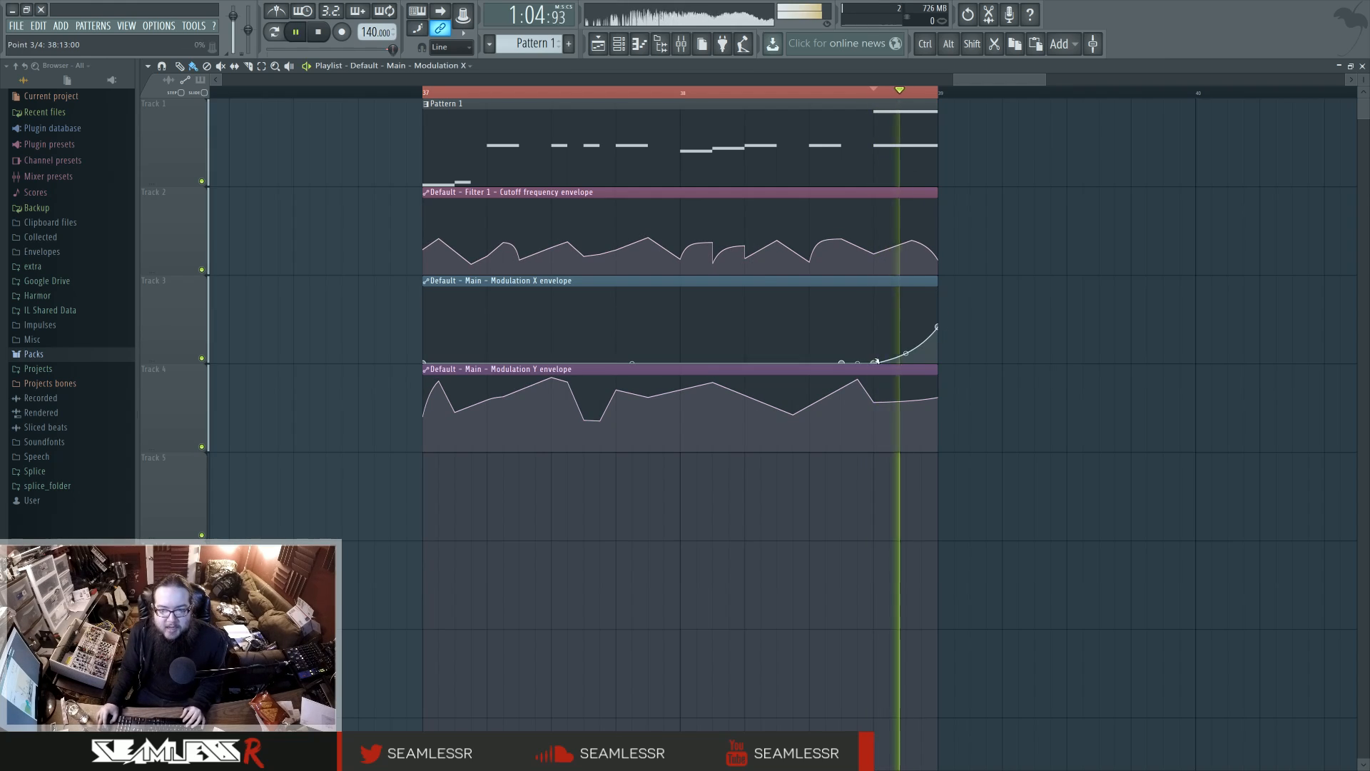
Step: Reshape the Modulation X envelope to peak at the last note and fall to zero at its end, and audition it repeatedly
{"action": "left_click_drag", "start_coordinate": [875, 361], "coordinate": [947, 379]}
{"action": "key", "text": "space"}
{"action": "key", "text": "space"}
{"action": "key", "text": "space"}
{"action": "key", "text": "space"}
{"action": "key", "text": "space"}
Step: Lower the Modulation X envelope's point at the last note to about 40% and audition the ending repeatedly
{"action": "mouse_move", "coordinate": [873, 315]}
{"action": "left_mouse_down"}
{"action": "mouse_move", "coordinate": [875, 338]}
{"action": "mouse_move", "coordinate": [875, 295]}
{"action": "mouse_move", "coordinate": [878, 335]}
{"action": "left_mouse_up"}
{"action": "key", "text": "space"}
{"action": "key", "text": "space"}
{"action": "key", "text": "space"}
{"action": "key", "text": "space"}
{"action": "key", "text": "space"}
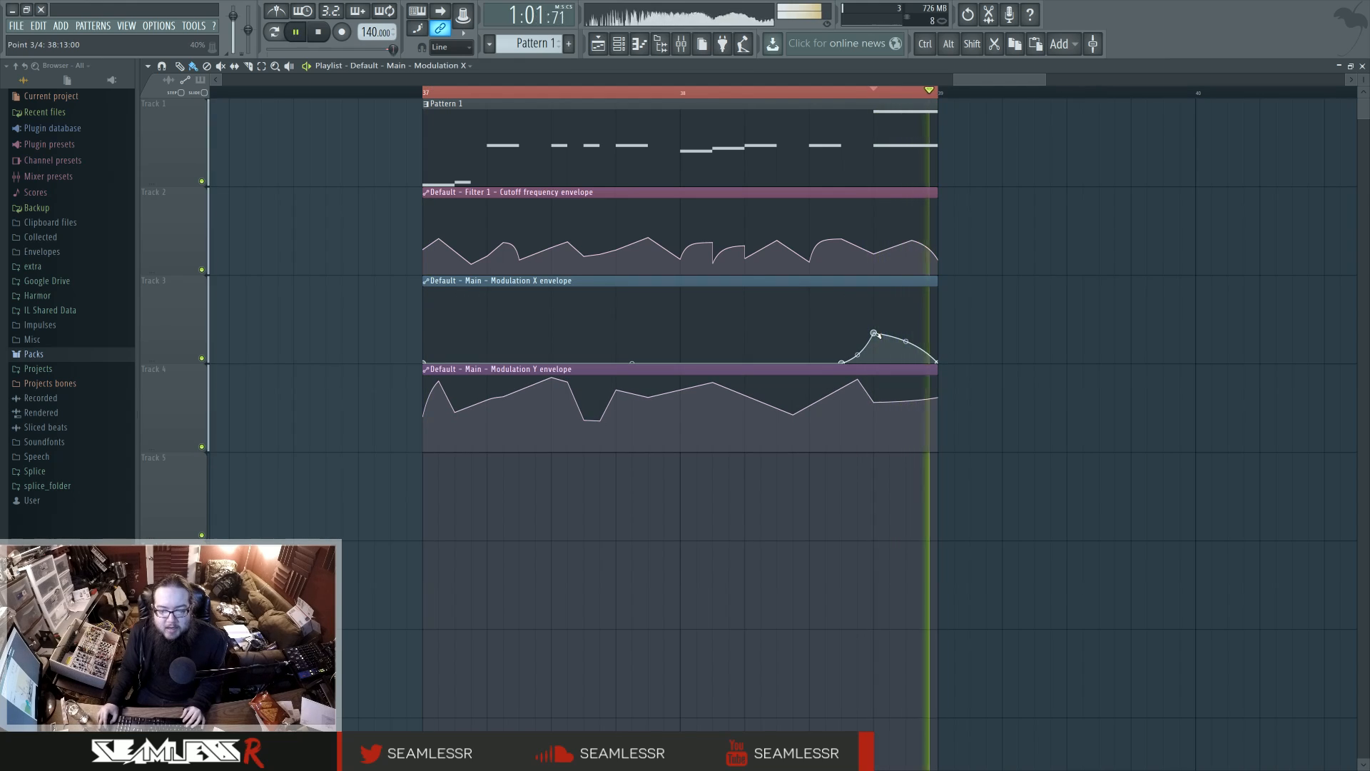
{"action": "key", "text": "space"}
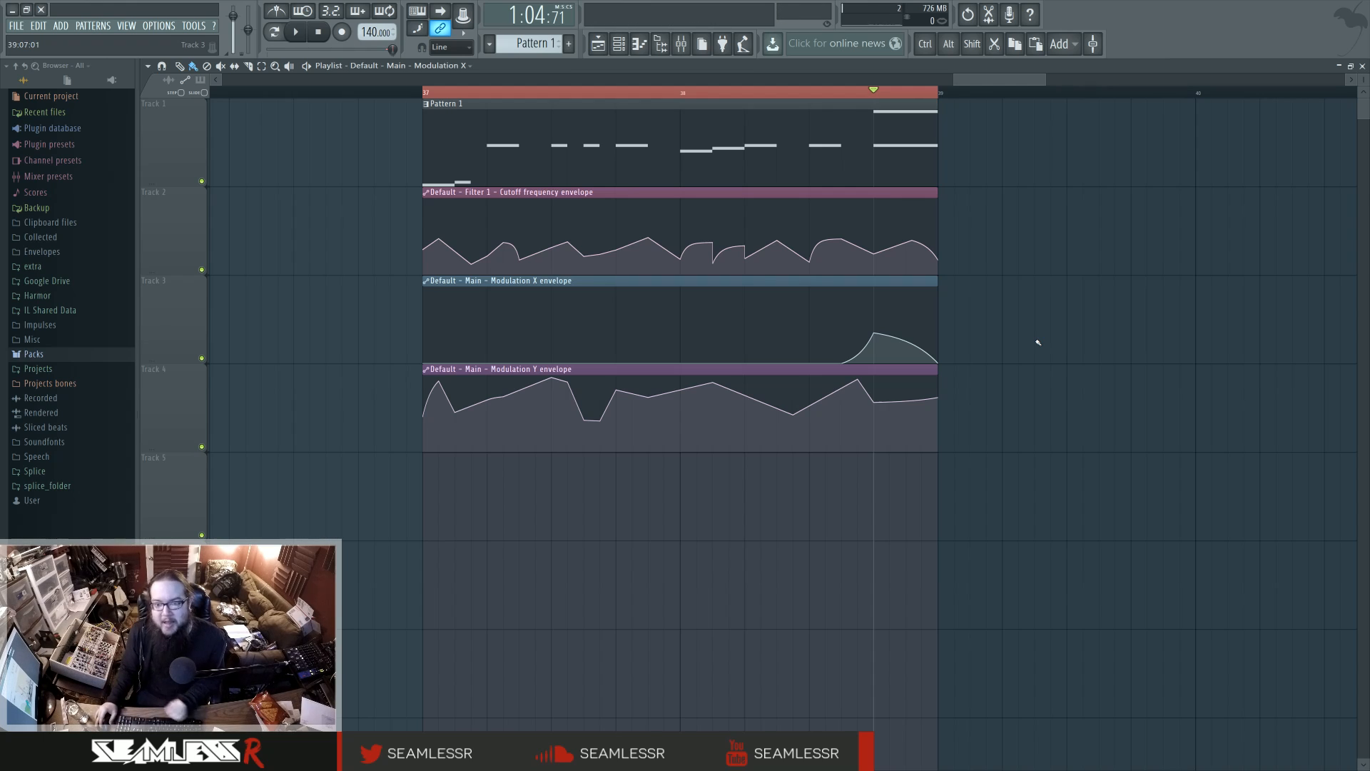
Step: Return the playback position to the start of the pattern and reopen Sytrus on operator 1's oscillator
{"action": "left_click", "coordinate": [425, 93]}
{"action": "mouse_move", "coordinate": [607, 517]}
{"action": "left_mouse_down"}
{"action": "mouse_move", "coordinate": [756, 511]}
{"action": "mouse_move", "coordinate": [680, 526]}
{"action": "left_mouse_up"}
{"action": "scroll", "coordinate": [681, 526], "scroll_direction": "down", "scroll_amount": 2, "text": "ctrl"}
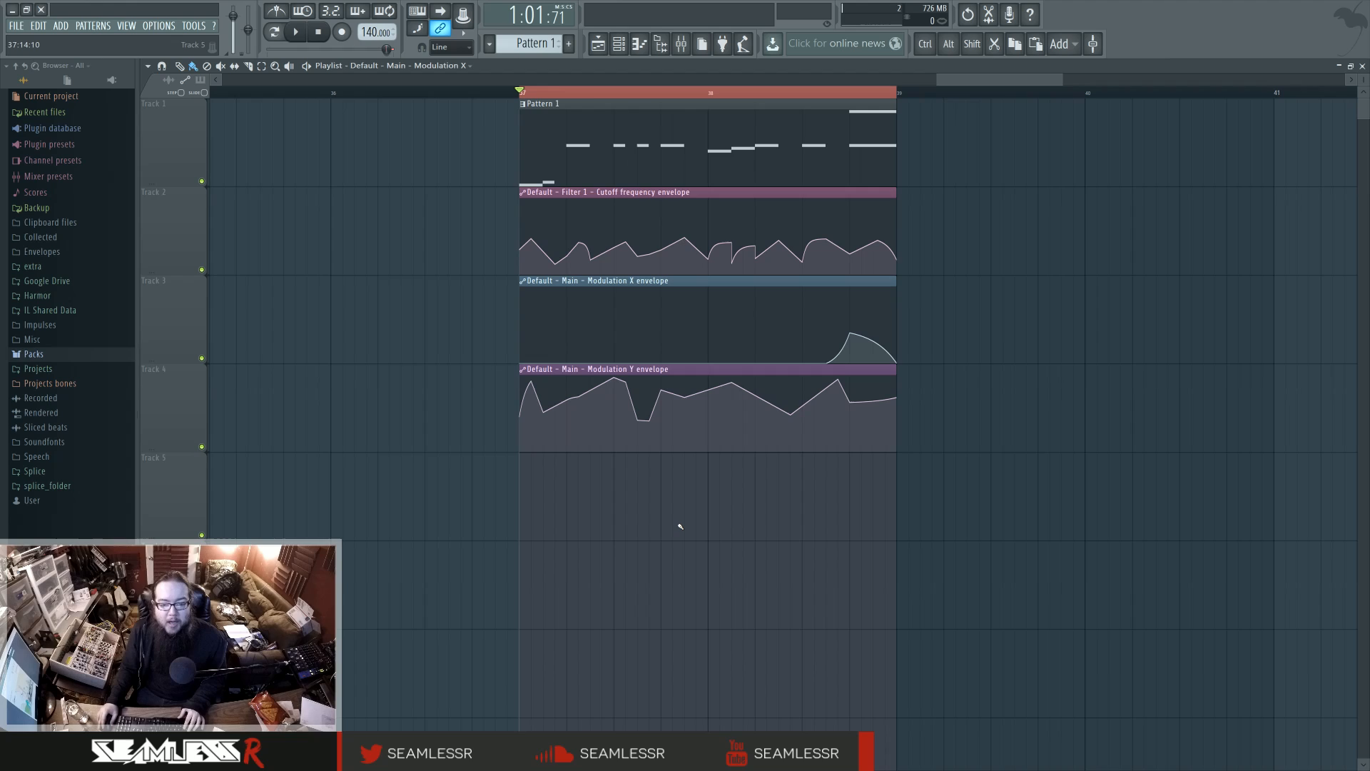
{"action": "key", "text": "F6"}
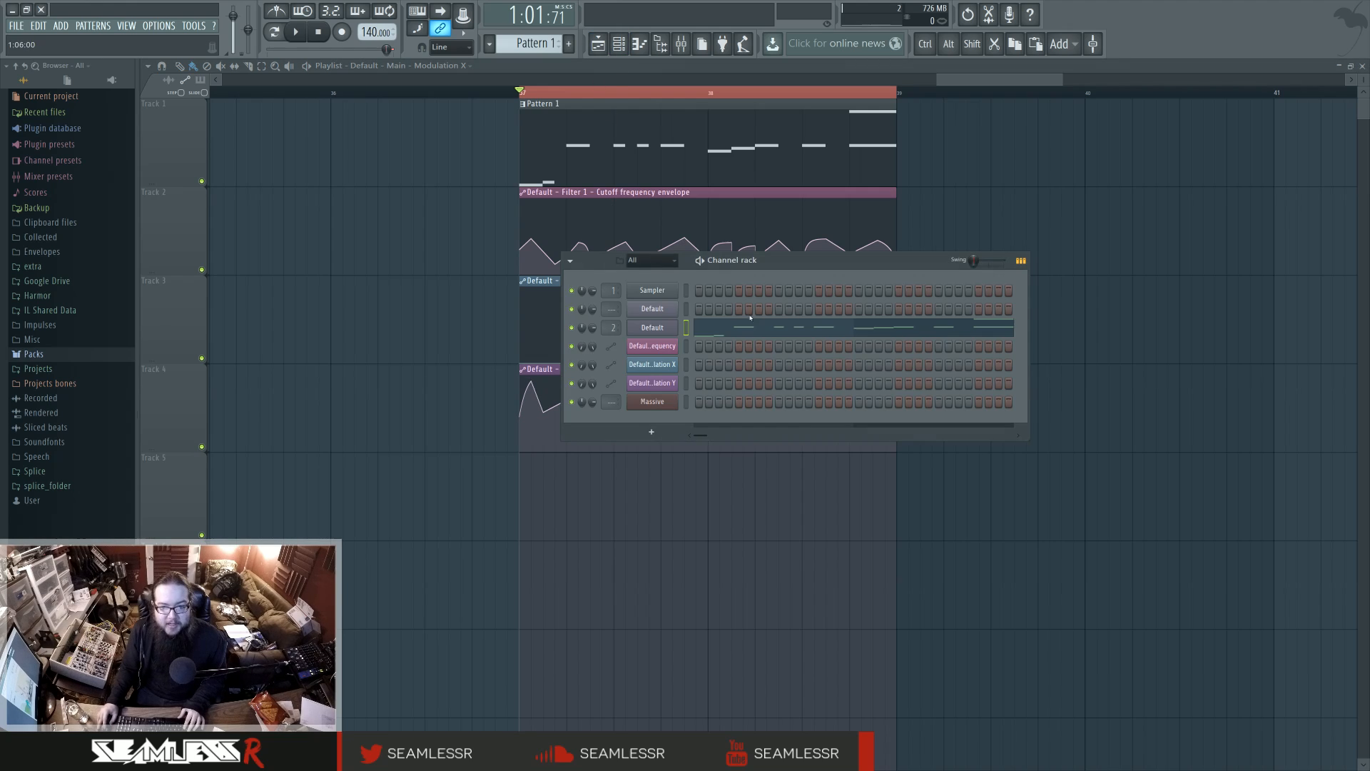
{"action": "left_click", "coordinate": [653, 327]}
{"action": "left_click_drag", "start_coordinate": [720, 362], "coordinate": [714, 390]}
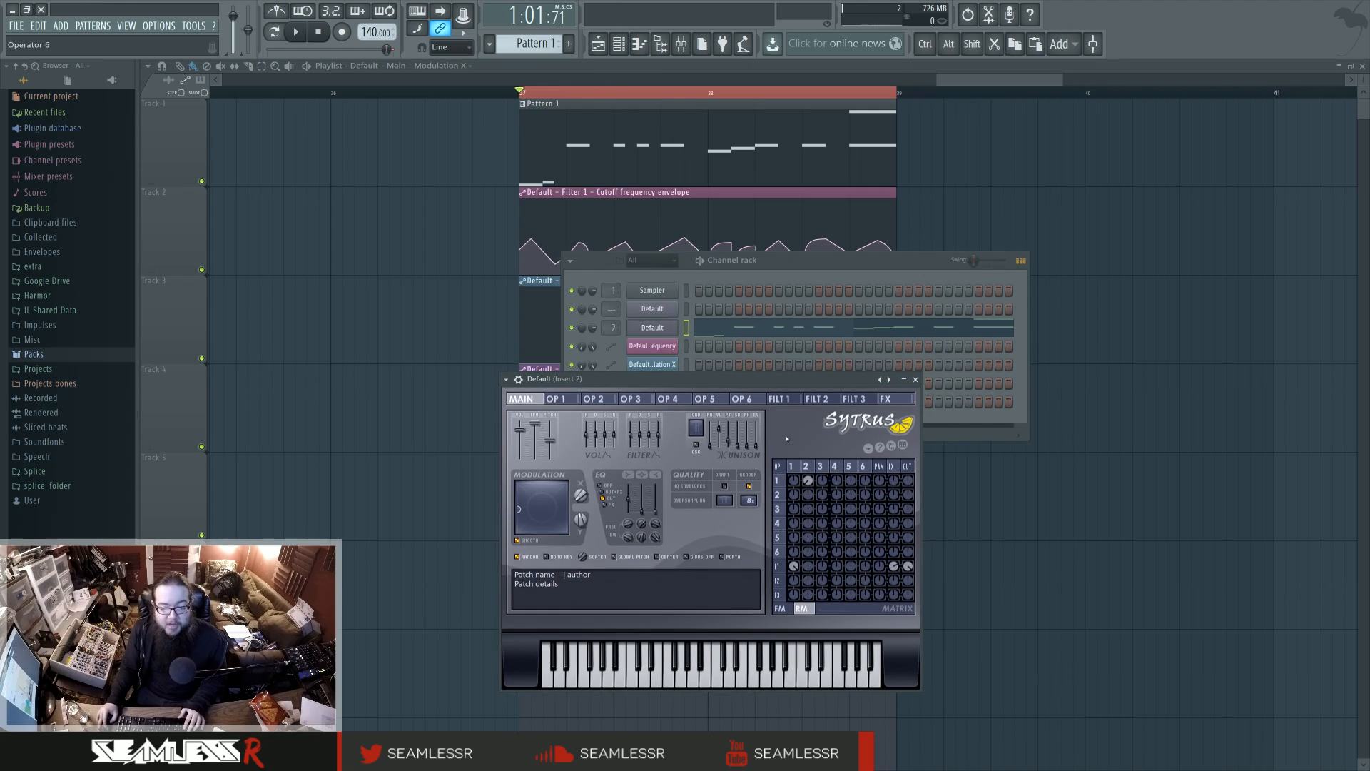
{"action": "left_click", "coordinate": [797, 467]}
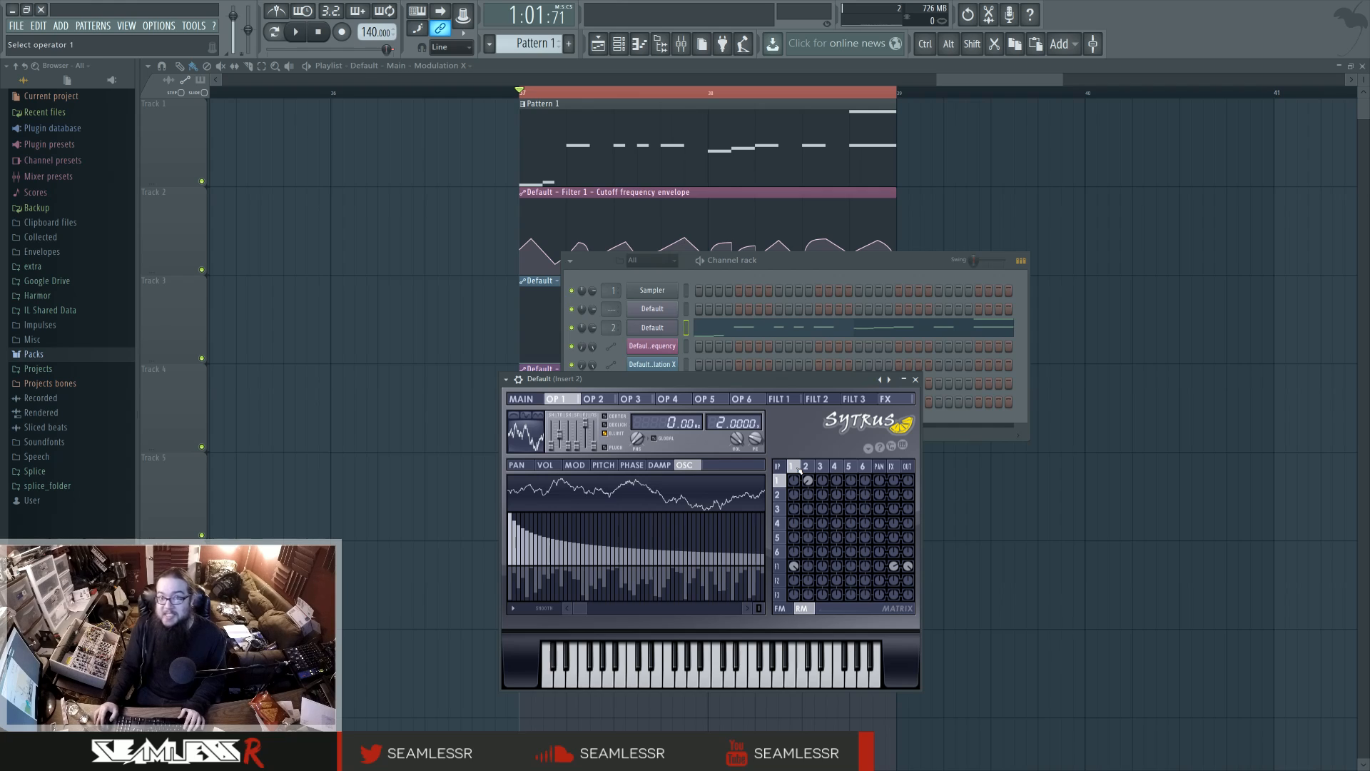
Step: Add a Serum instrument and open oscillator A's wavetable editor
{"action": "key", "text": "F8"}
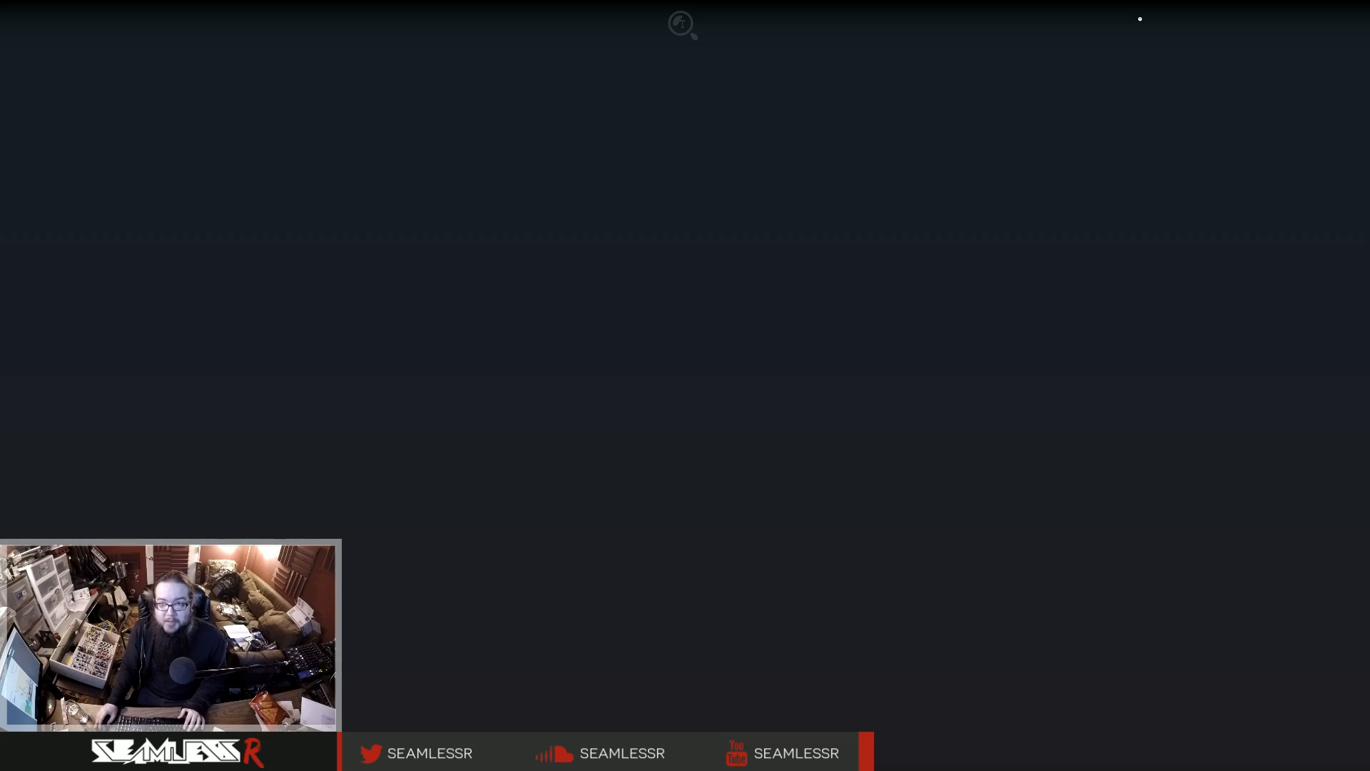
{"action": "left_click", "coordinate": [633, 472]}
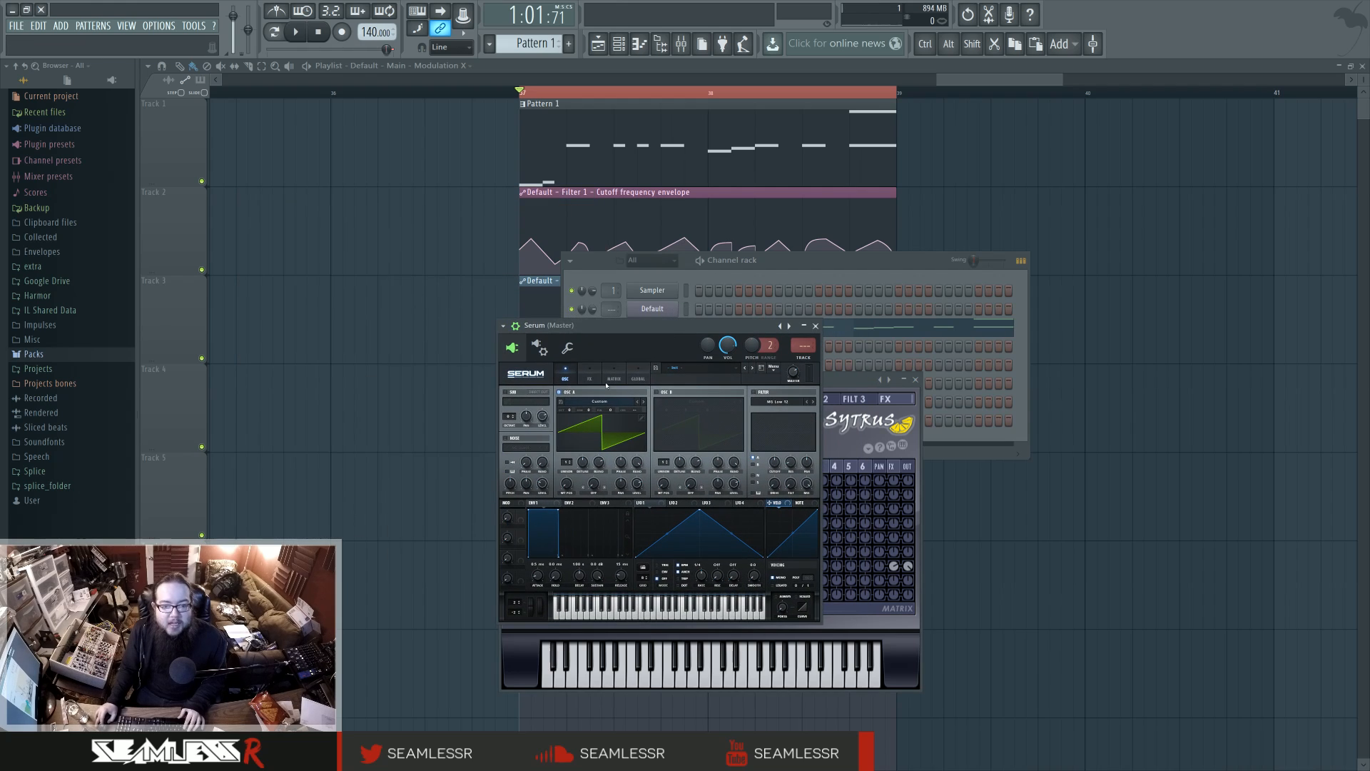
{"action": "left_click", "coordinate": [641, 420]}
{"action": "left_click", "coordinate": [512, 437]}
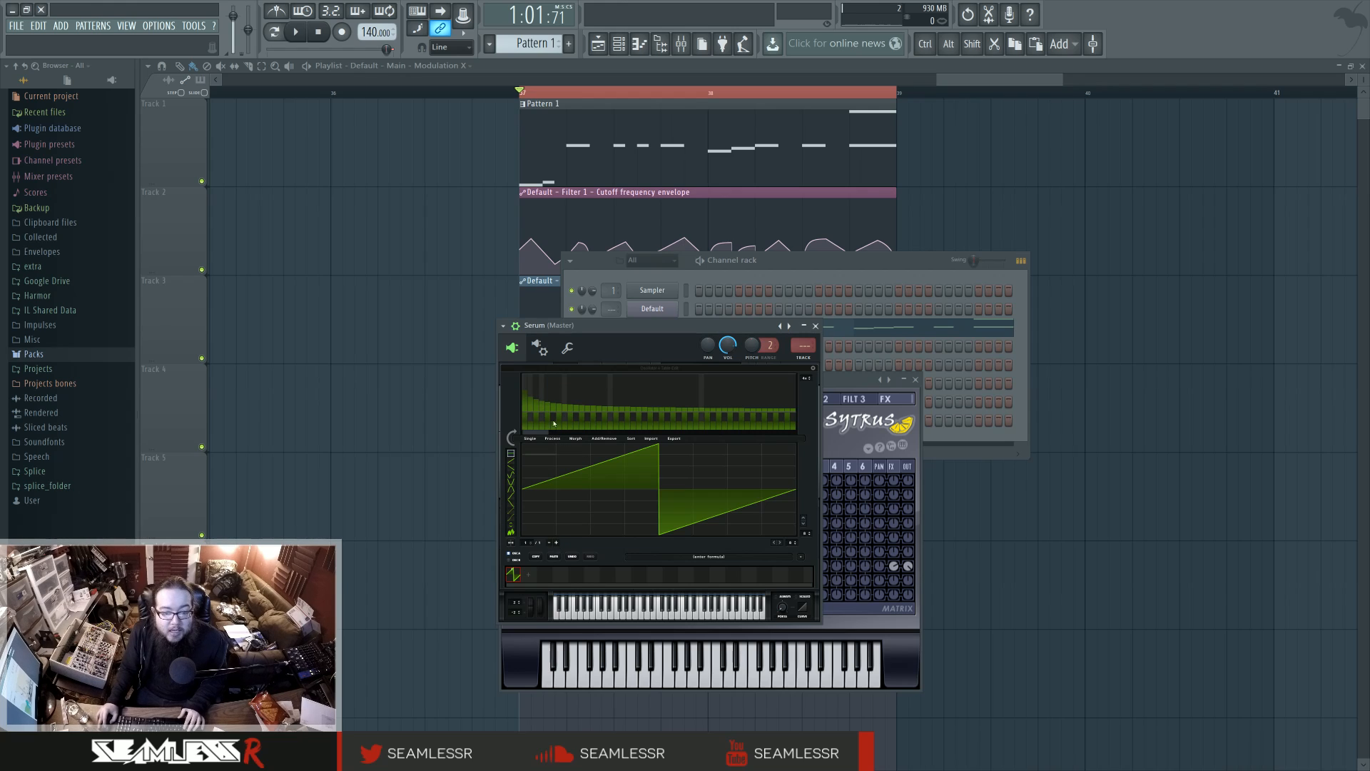
{"action": "right_click", "coordinate": [565, 403]}
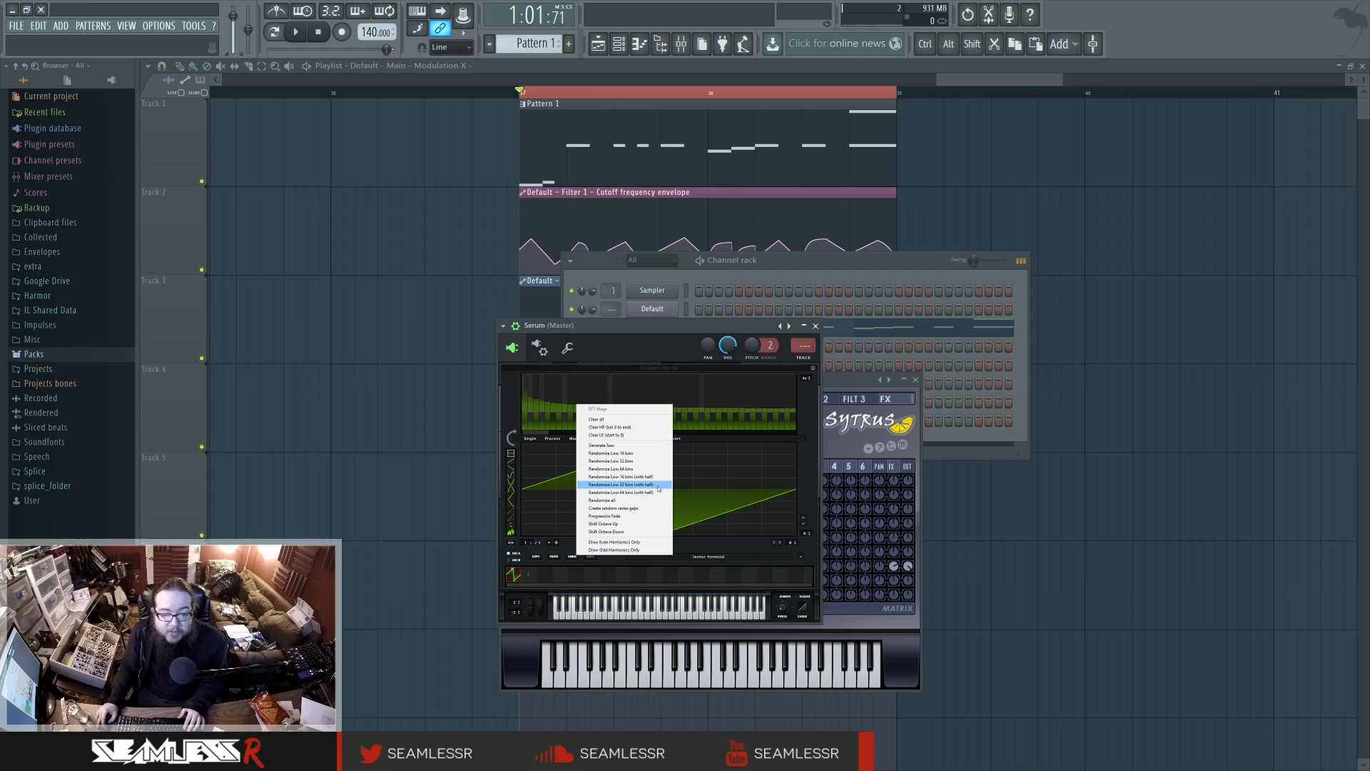
{"action": "left_click", "coordinate": [652, 501]}
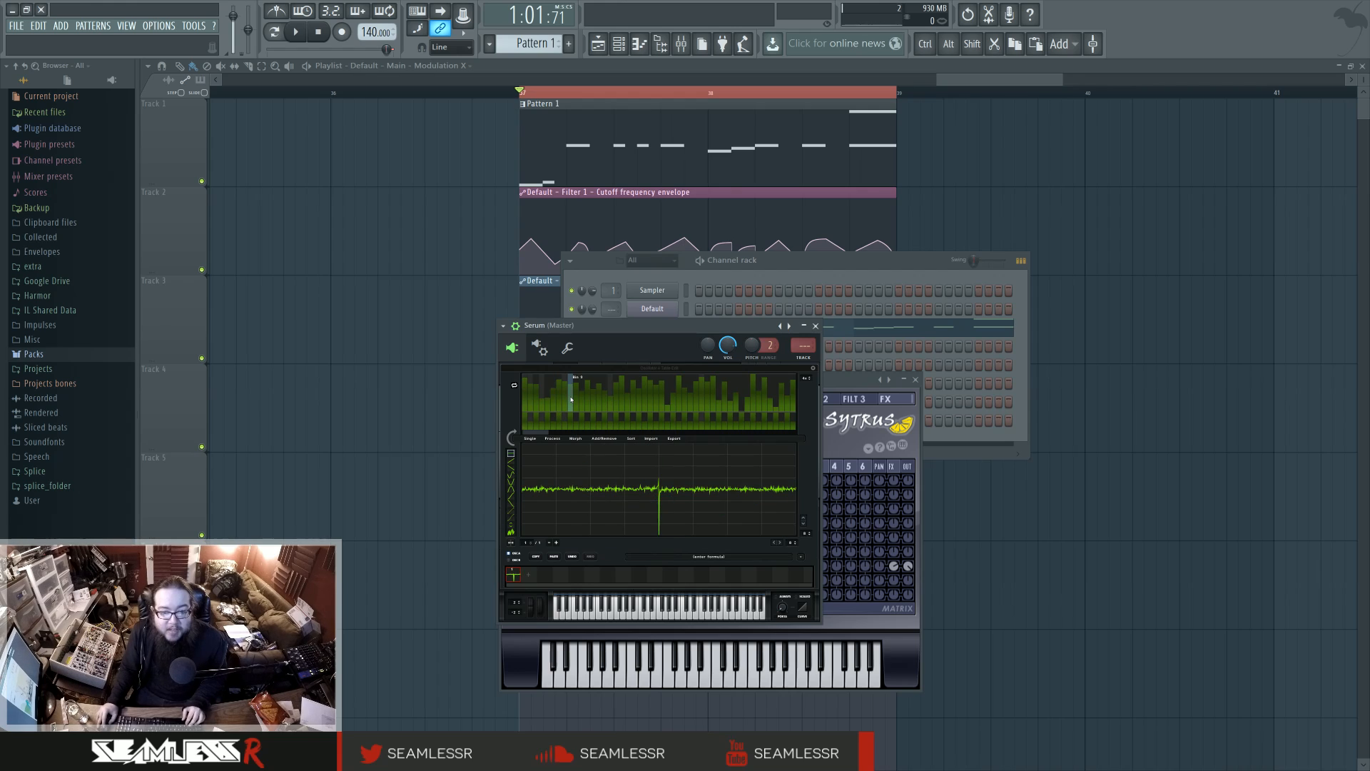
{"action": "left_click", "coordinate": [572, 556]}
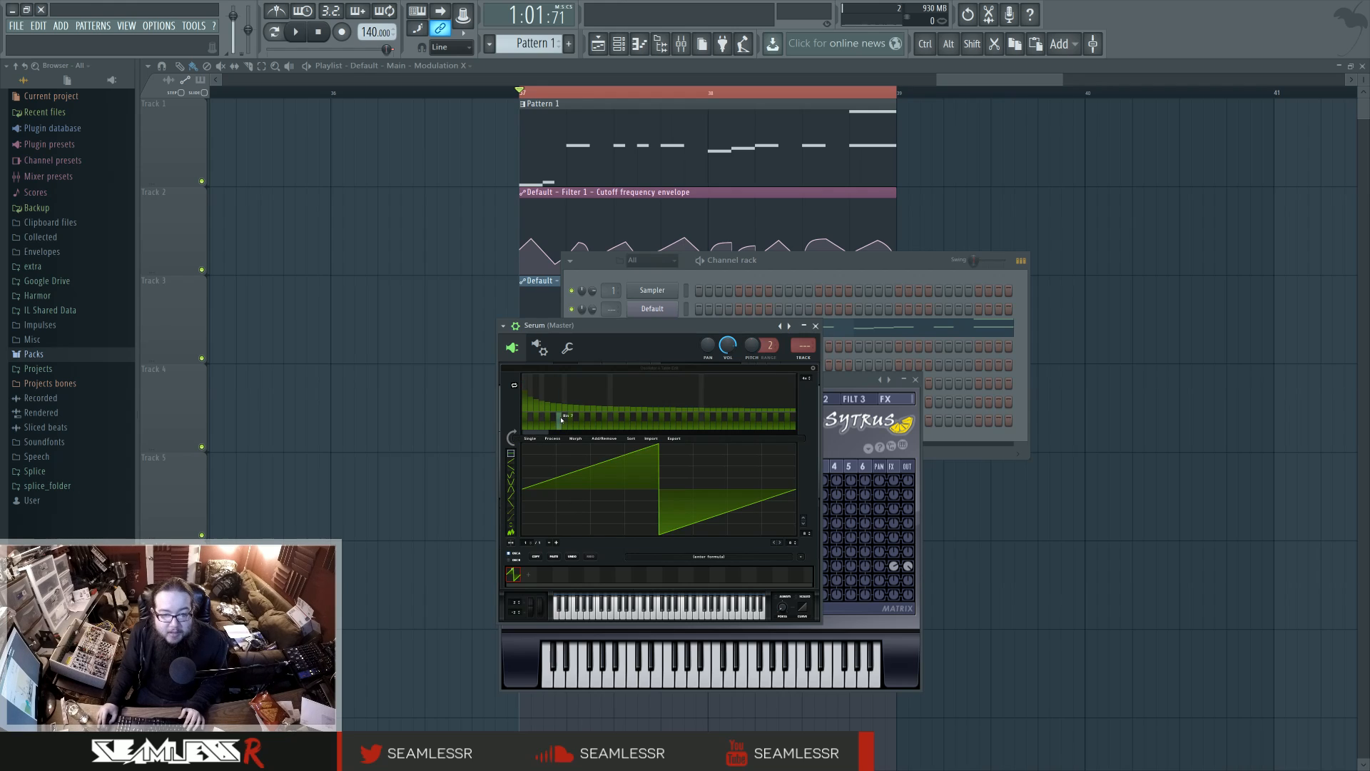
Step: Randomize the phases of all harmonics in oscillator A's waveform and leave the wavetable editor
{"action": "right_click", "coordinate": [562, 420]}
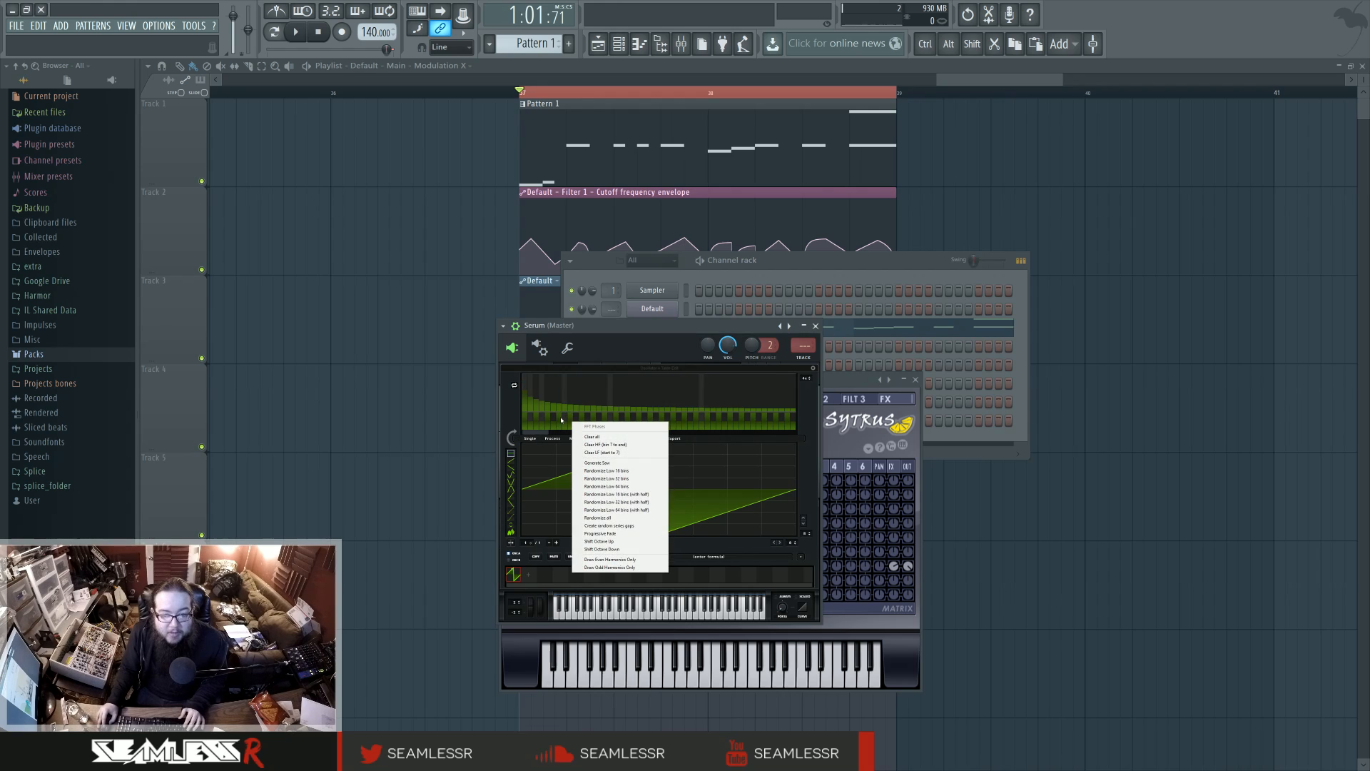
{"action": "left_click", "coordinate": [636, 526]}
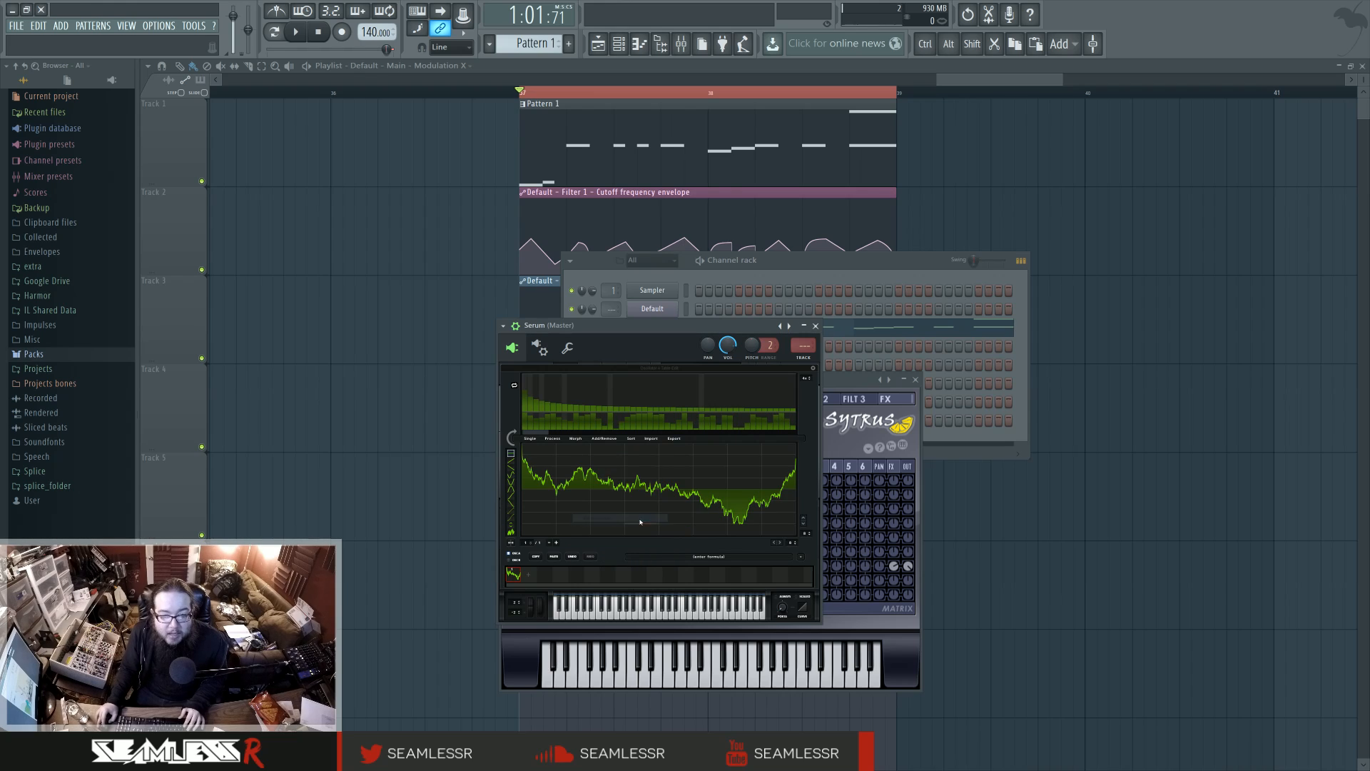
{"action": "left_click", "coordinate": [813, 368]}
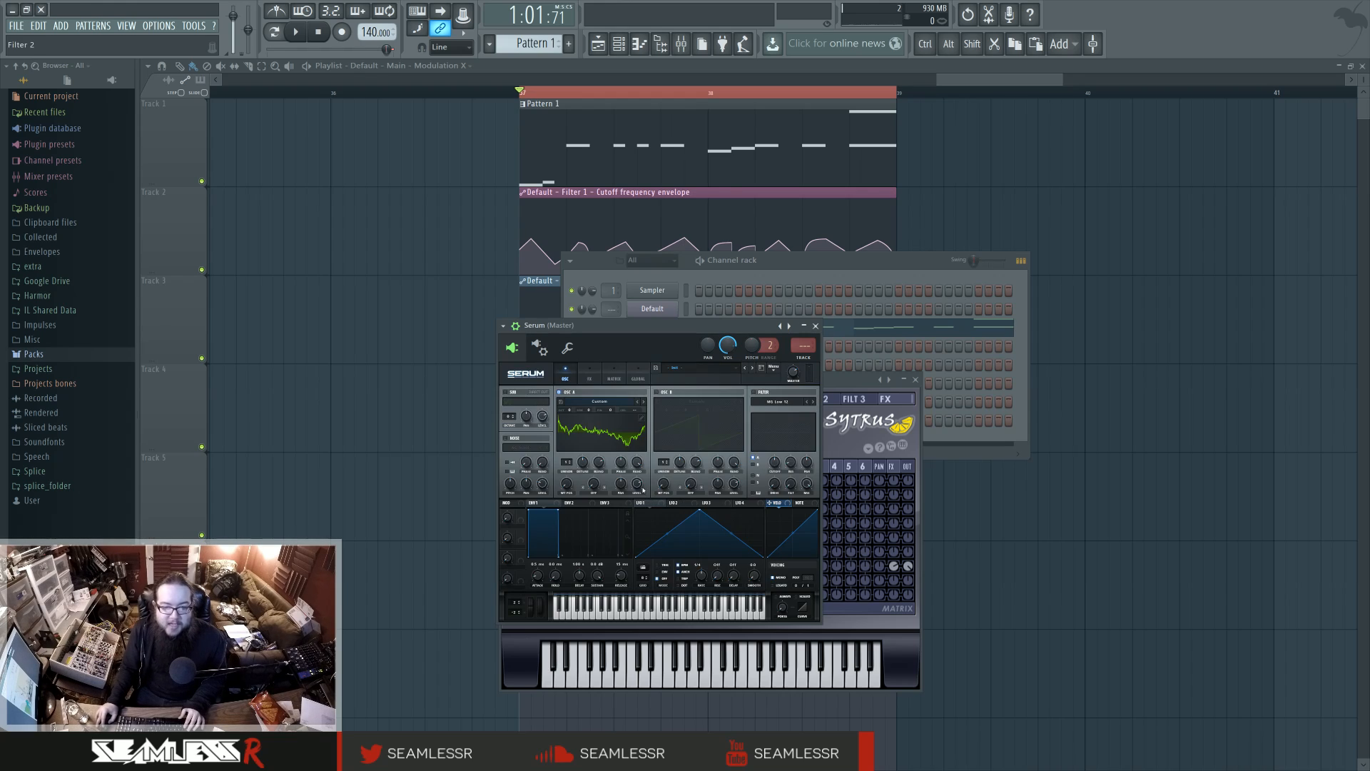
Step: Set oscillator A's warp mode to modulation from oscillator B, and enable oscillator B with its volume at 0%
{"action": "left_click", "coordinate": [594, 491]}
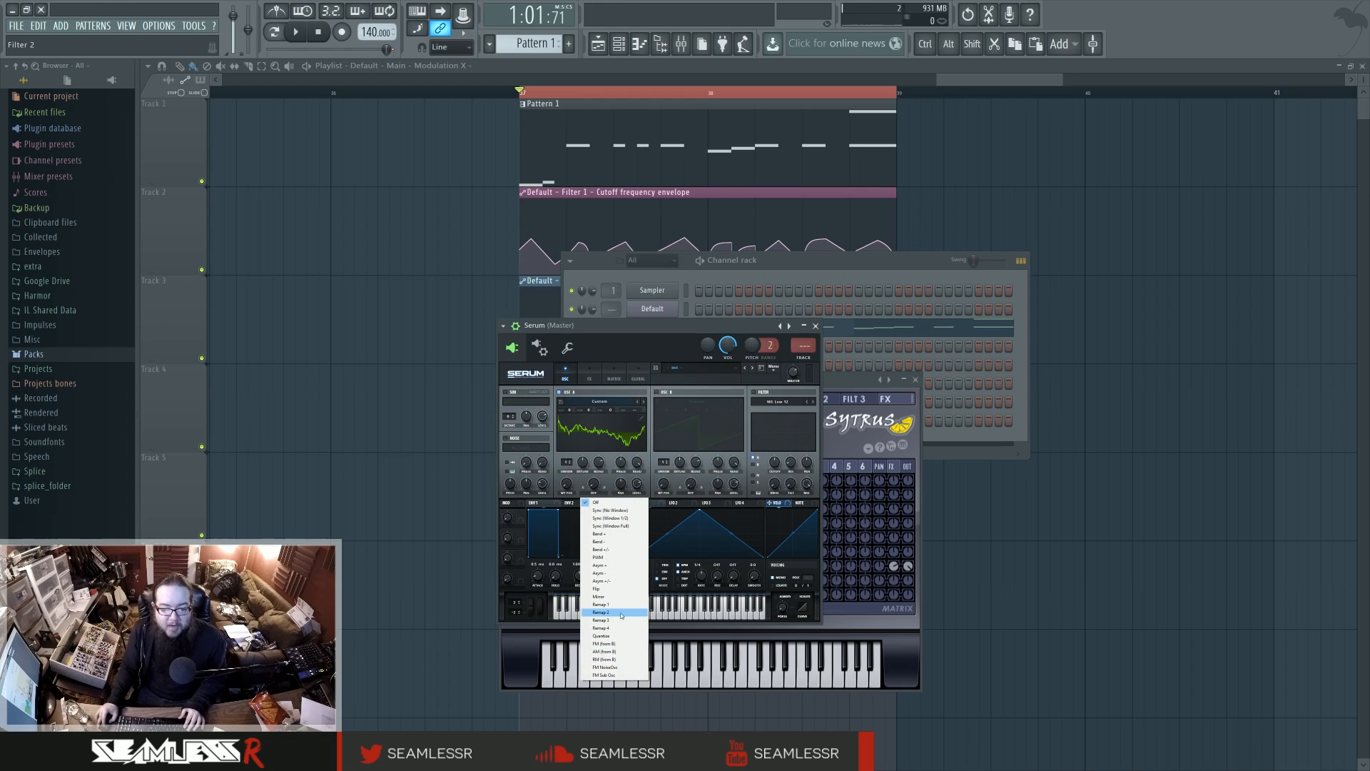
{"action": "left_click", "coordinate": [631, 653]}
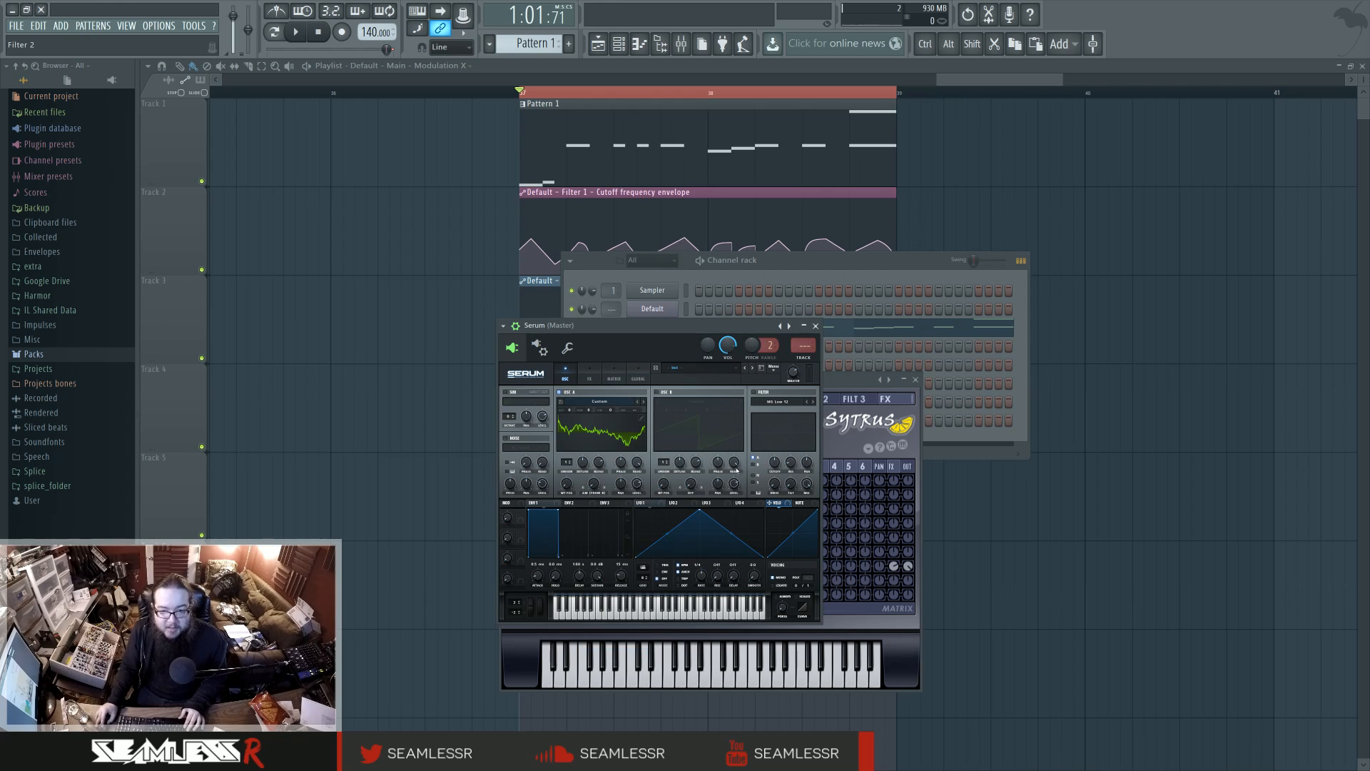
{"action": "left_click", "coordinate": [657, 393]}
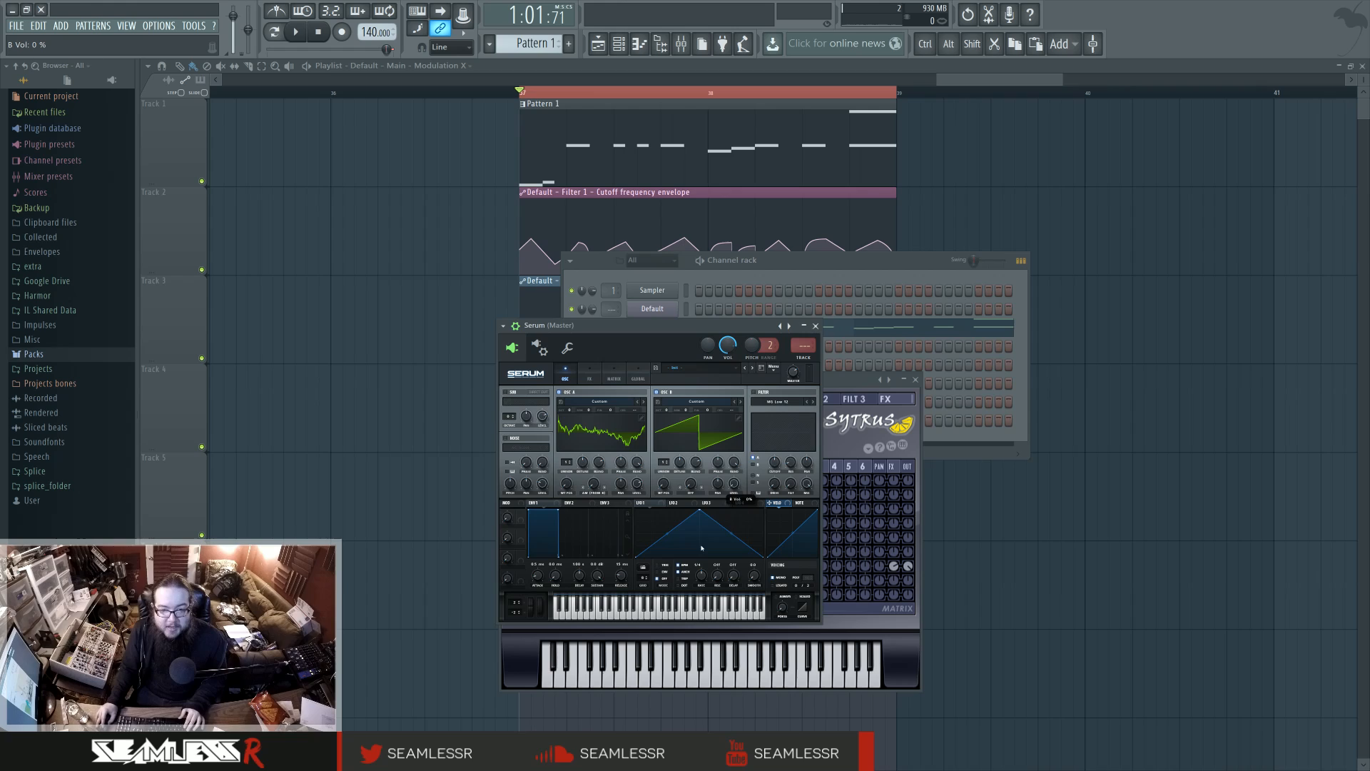
Step: Redraw oscillator B's waveform as a pulse that is high for the first quarter and low for the rest
{"action": "left_click", "coordinate": [739, 417]}
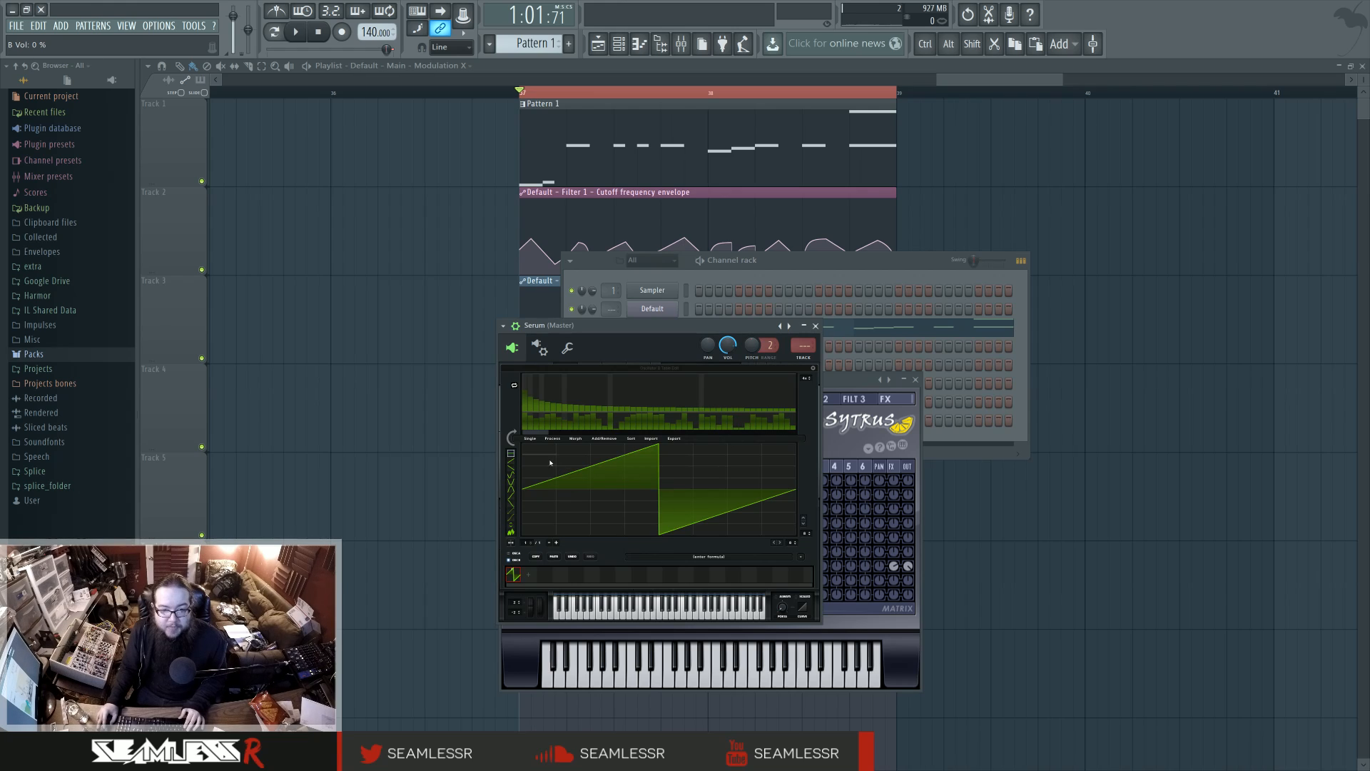
{"action": "left_click_drag", "start_coordinate": [550, 461], "coordinate": [550, 444]}
{"action": "left_click_drag", "start_coordinate": [579, 530], "coordinate": [878, 550]}
{"action": "left_click_drag", "start_coordinate": [576, 454], "coordinate": [572, 440]}
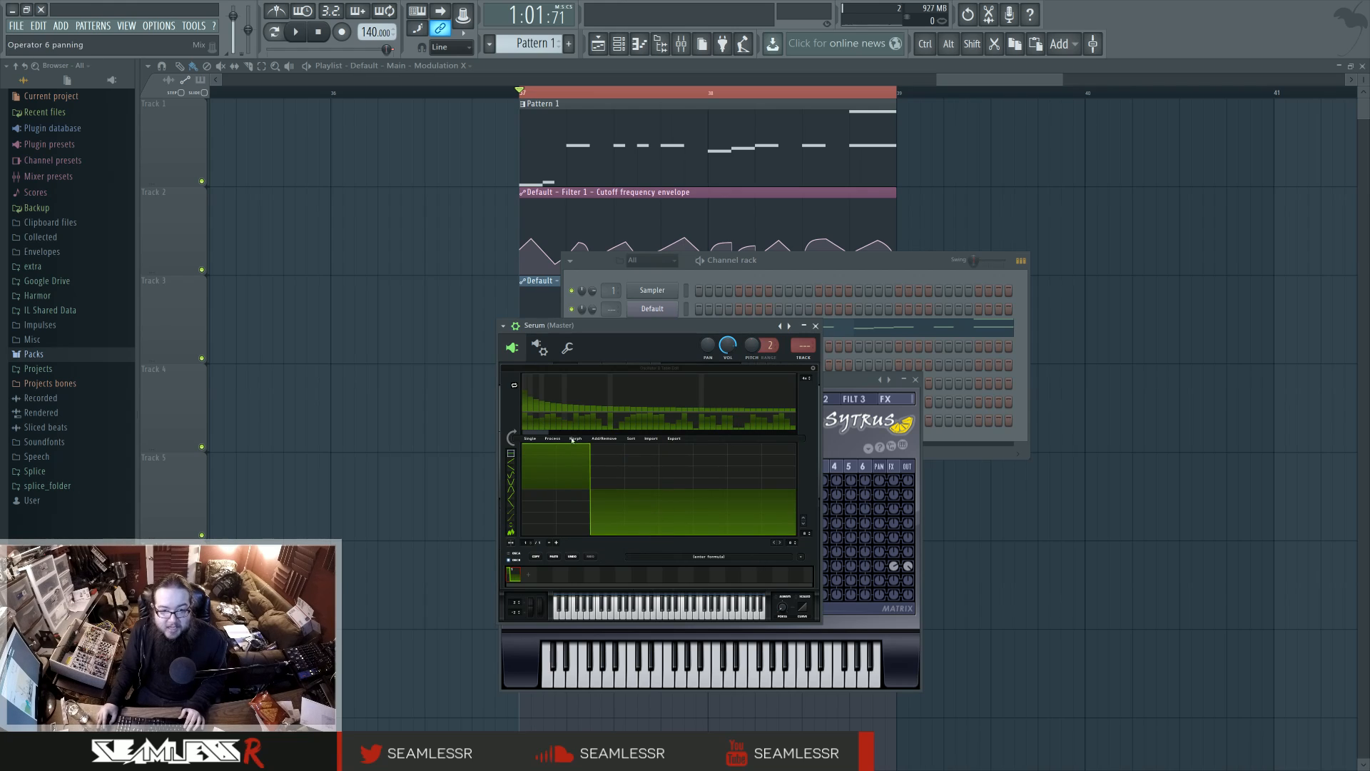
{"action": "left_click", "coordinate": [813, 369]}
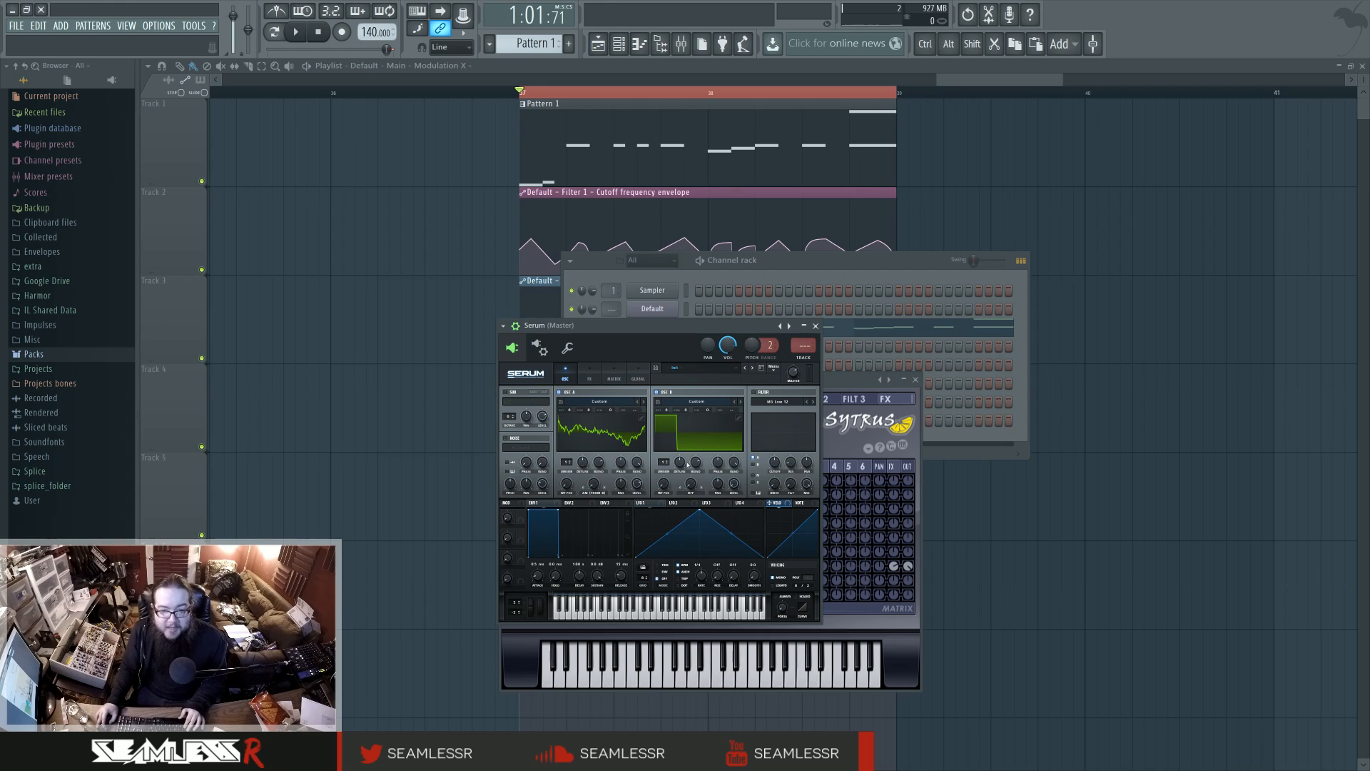
Step: Set the random phase of oscillators A and B to 0% and oscillator B's phase to 201
{"action": "left_click", "coordinate": [734, 467]}
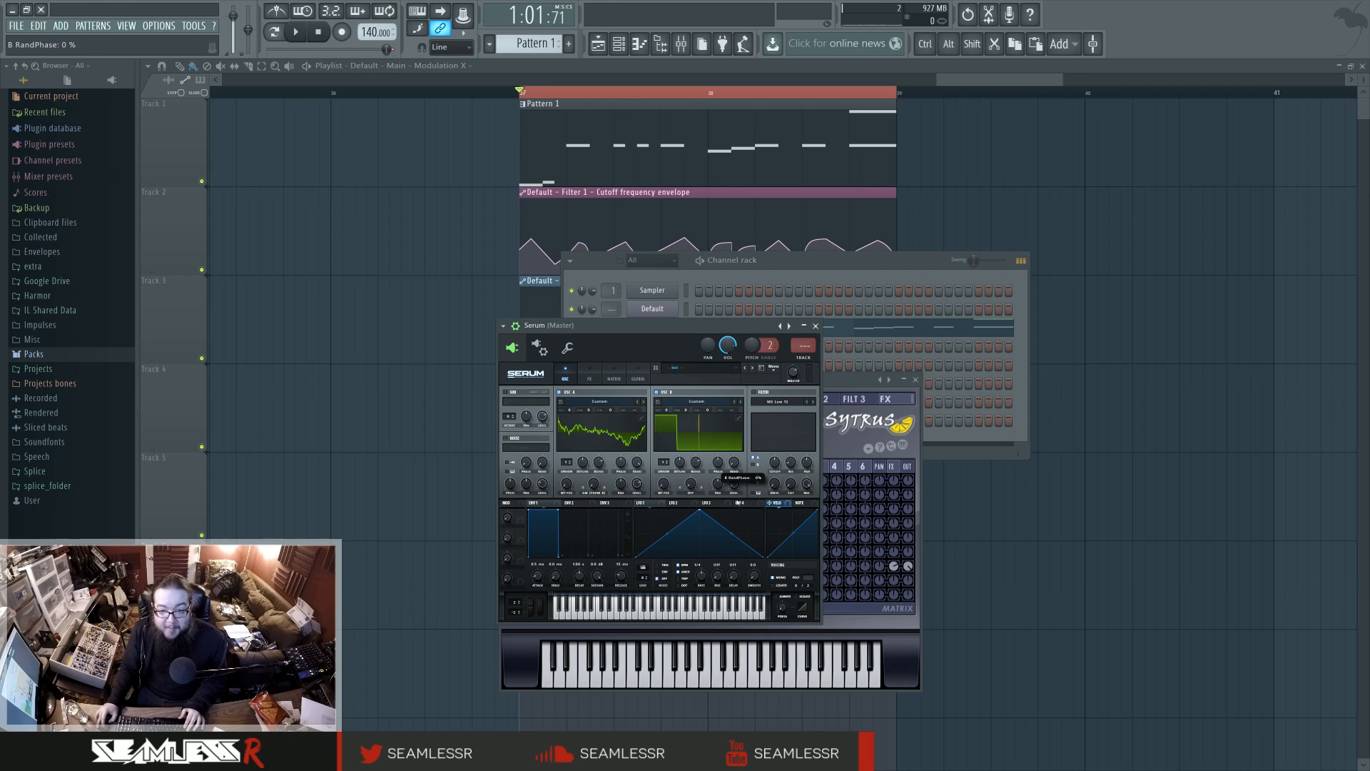
{"action": "mouse_move", "coordinate": [718, 462]}
{"action": "left_mouse_down"}
{"action": "mouse_move", "coordinate": [718, 474]}
{"action": "mouse_move", "coordinate": [718, 443]}
{"action": "mouse_move", "coordinate": [718, 455]}
{"action": "left_mouse_up"}
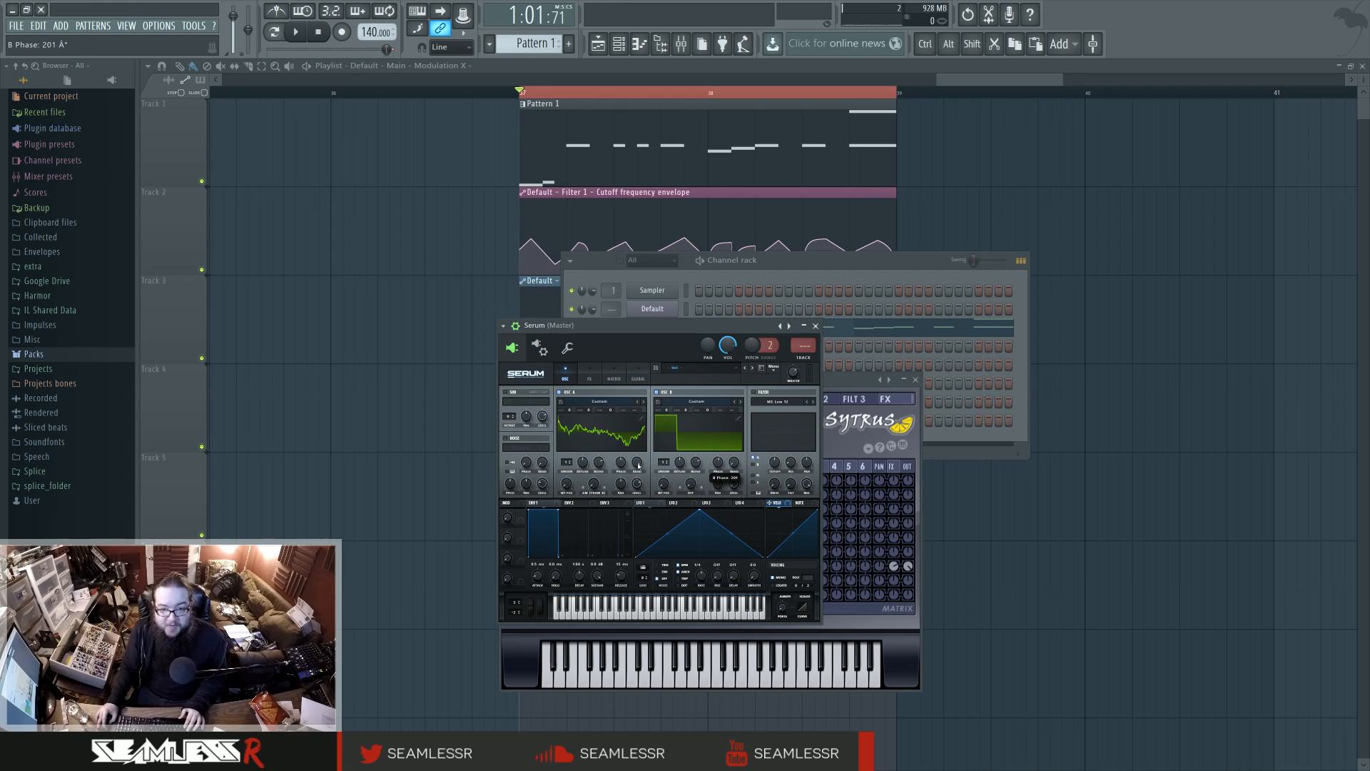
{"action": "left_click", "coordinate": [638, 464]}
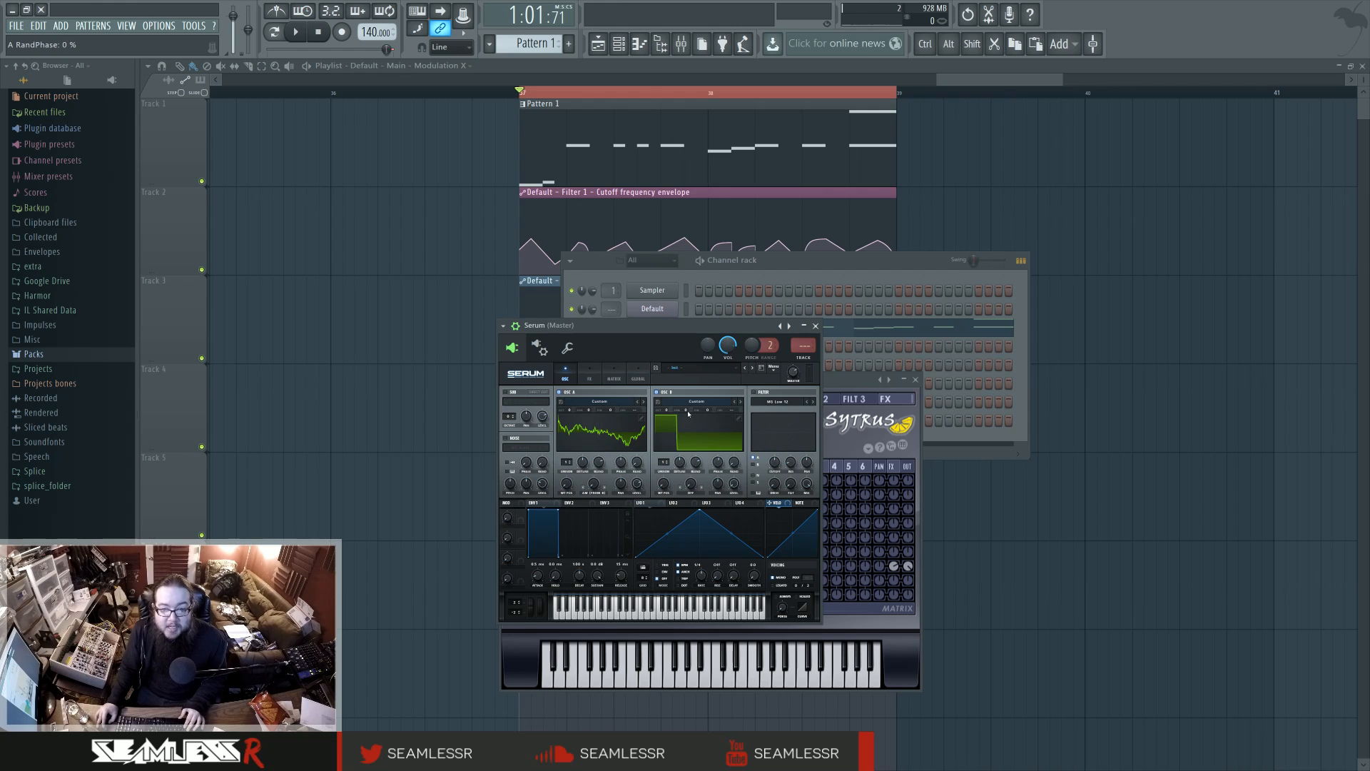
Step: Raise oscillator A's warp amount and audition the modulation from oscillator B with played notes
{"action": "left_click_drag", "start_coordinate": [707, 411], "coordinate": [711, 406]}
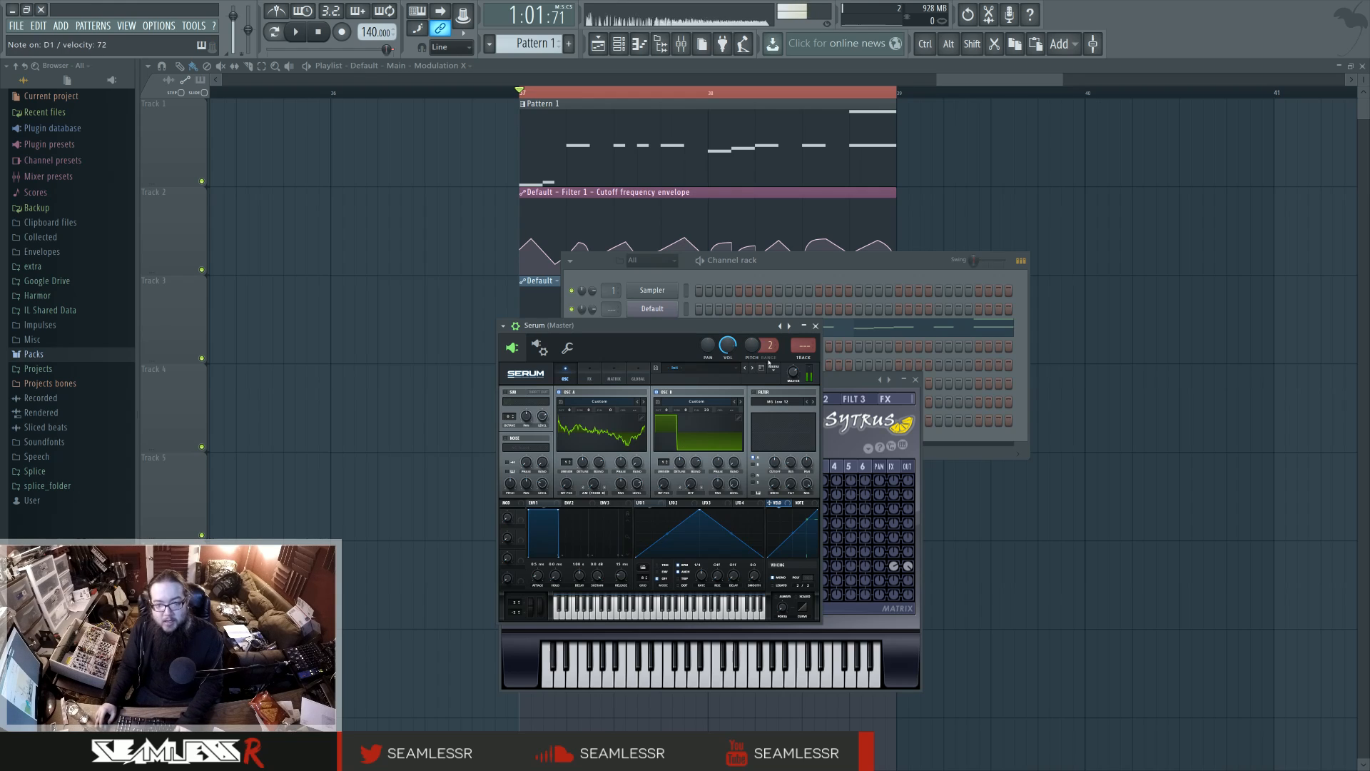
{"action": "left_click_drag", "start_coordinate": [595, 484], "coordinate": [609, 409]}
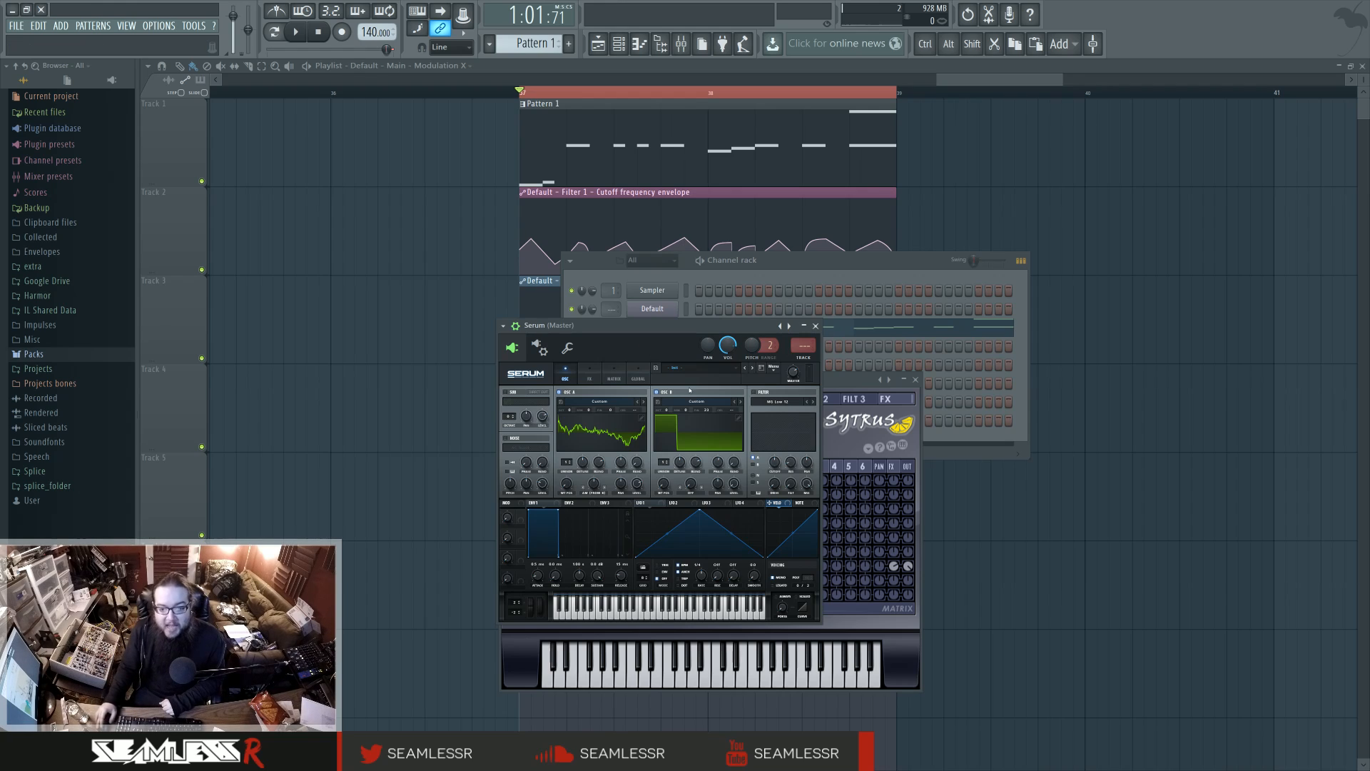
Step: Set oscillator B's warp mode to FM Sub Osc and enable the sub oscillator
{"action": "left_click", "coordinate": [691, 493]}
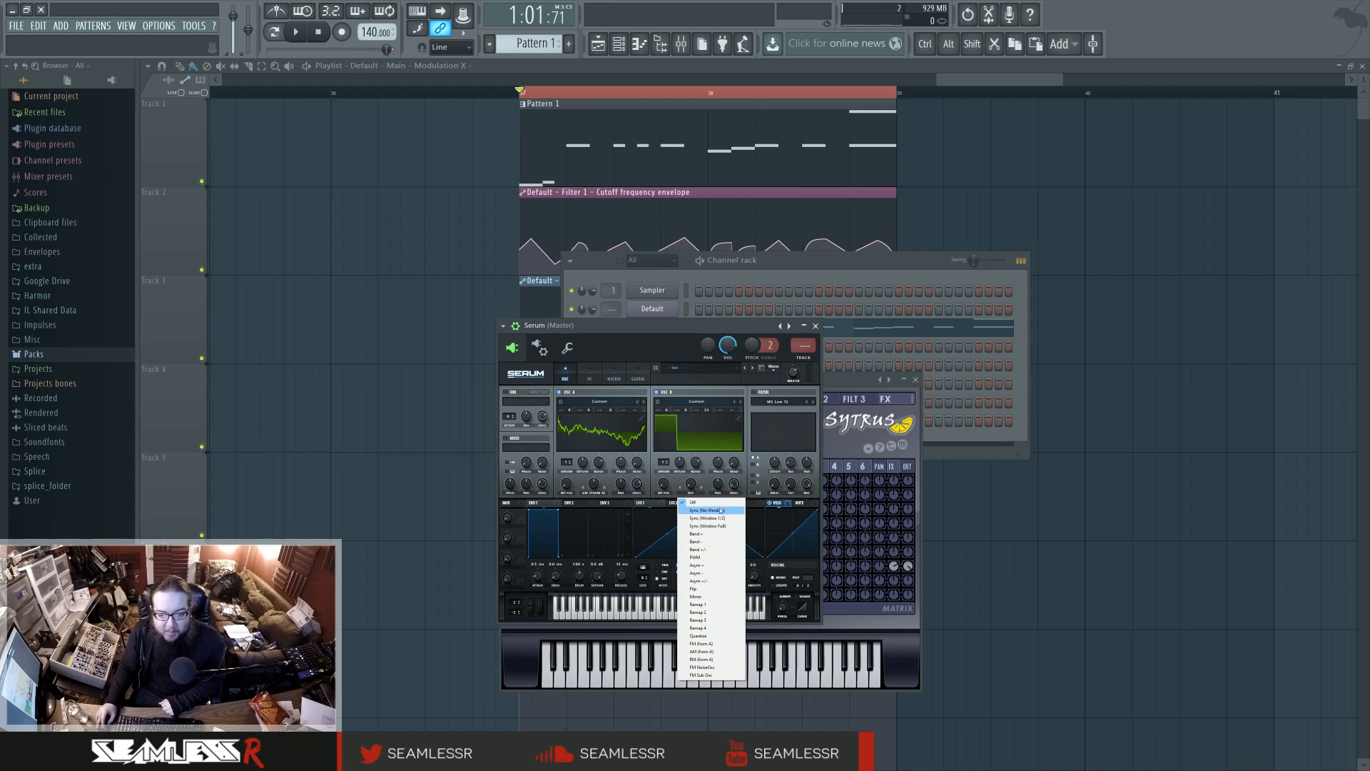
{"action": "left_click", "coordinate": [723, 676]}
{"action": "left_click", "coordinate": [506, 392]}
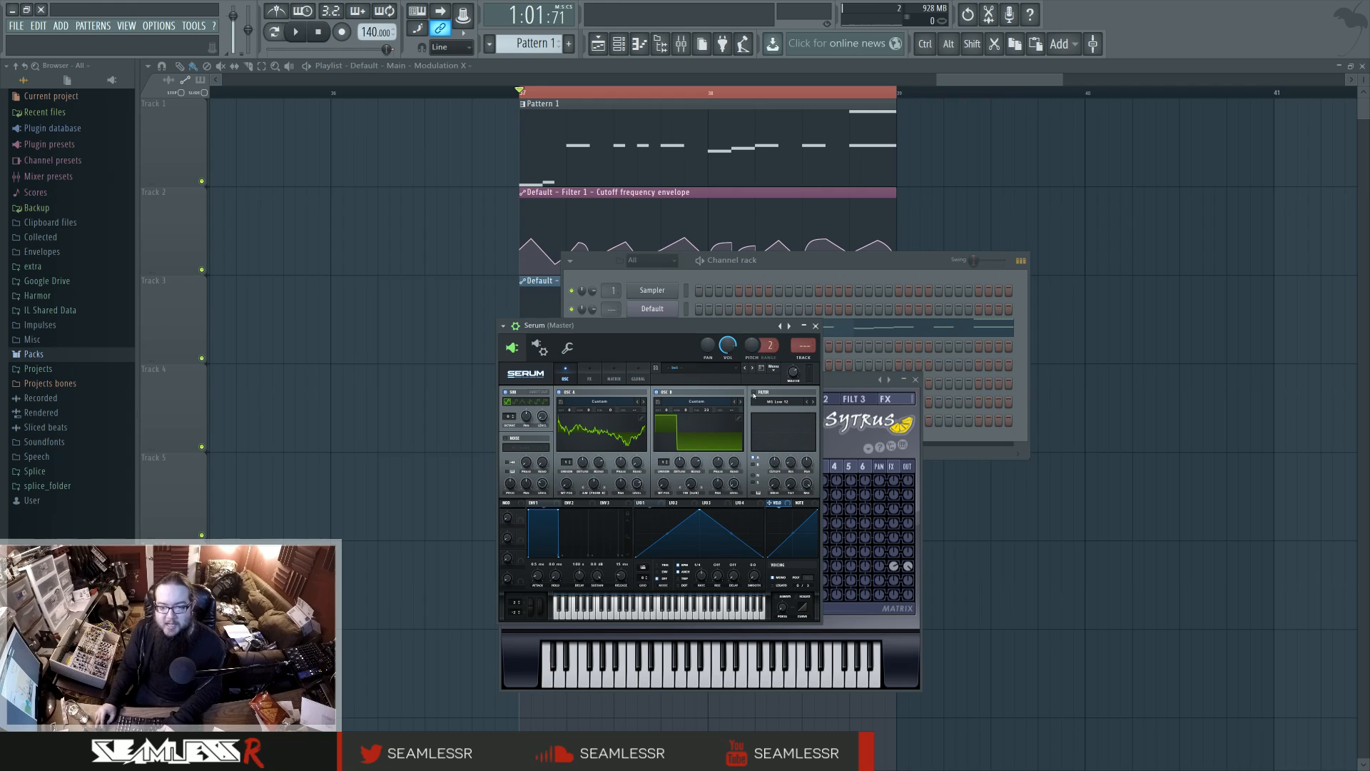
Step: View Serum's effects page, hide Serum, and play the Sytrus pattern
{"action": "left_click", "coordinate": [590, 377]}
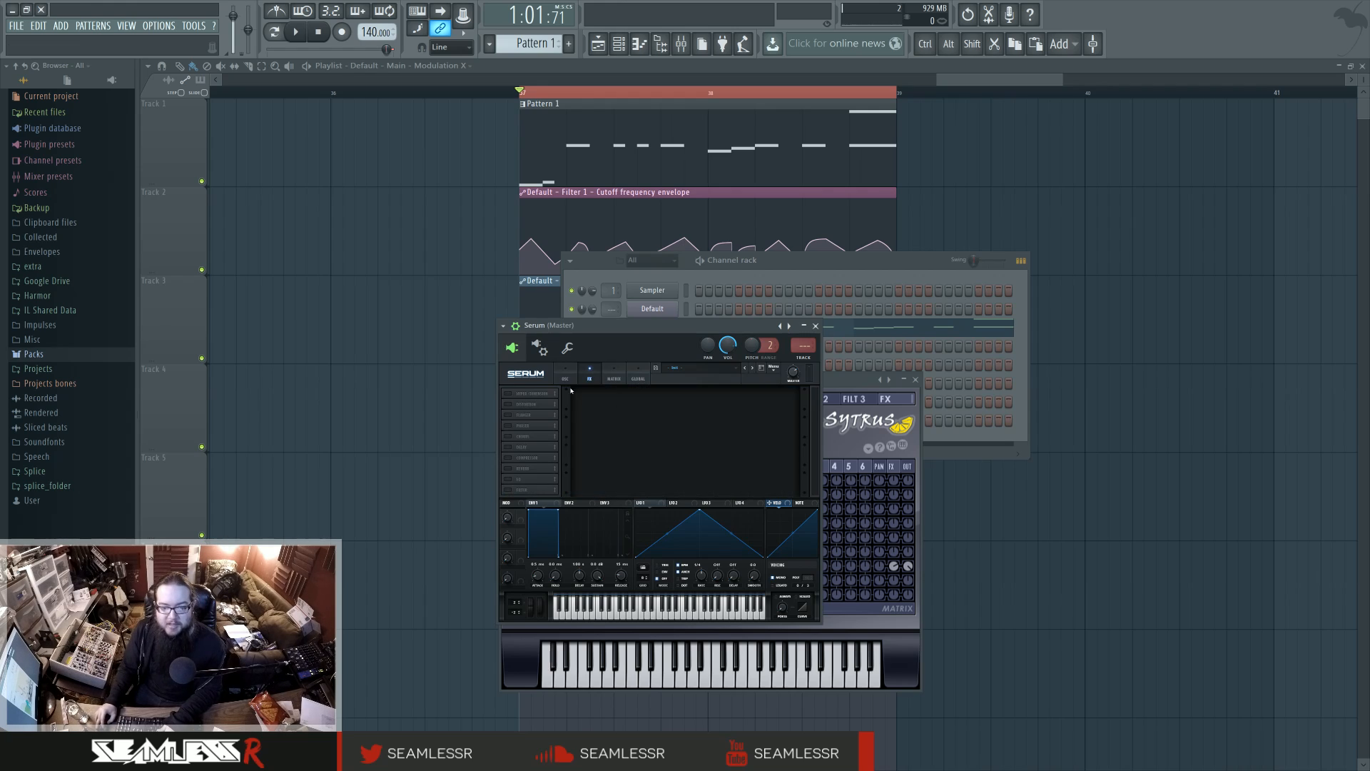
{"action": "left_click", "coordinate": [805, 327]}
{"action": "left_click_drag", "start_coordinate": [821, 384], "coordinate": [828, 386]}
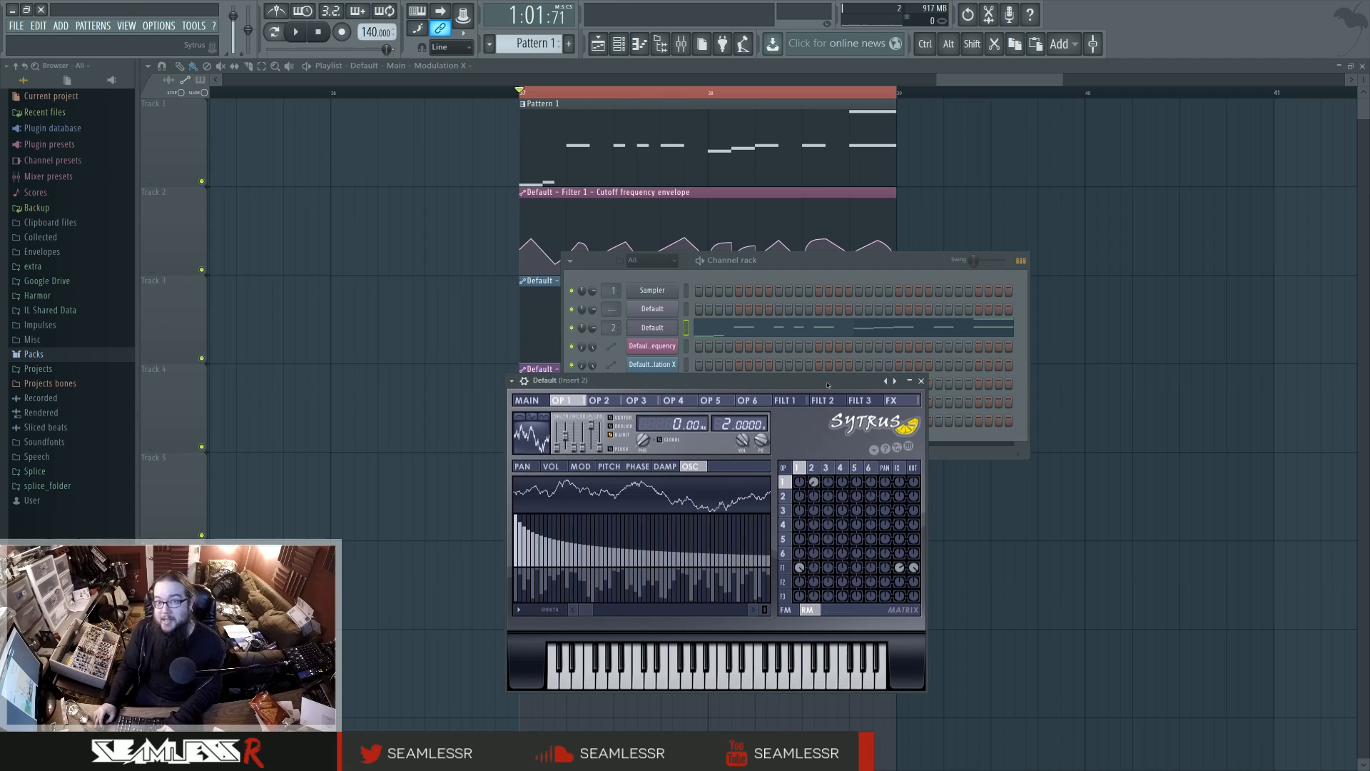
{"action": "key", "text": "space"}
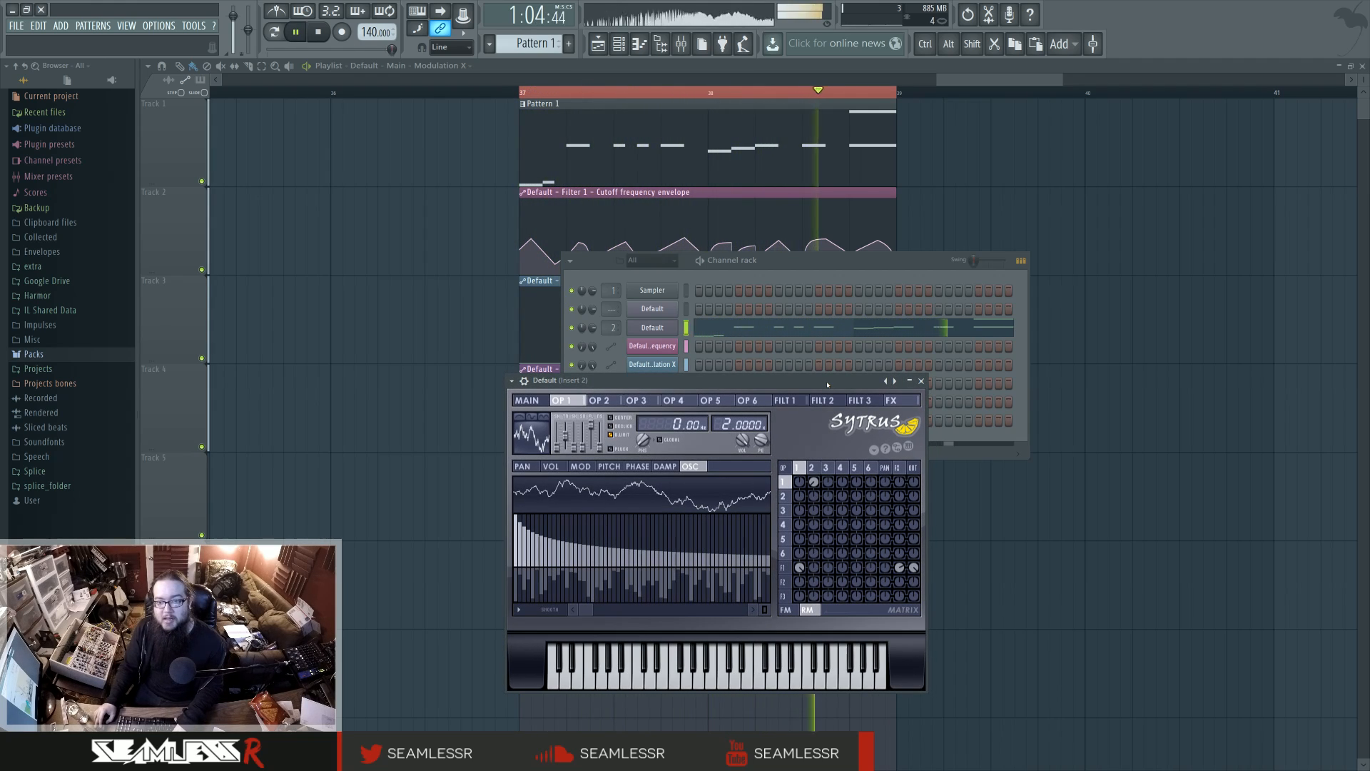
{"action": "key", "text": "space"}
Step: Move the channel rack and Sytrus windows apart to uncover the automation clips in the playlist
{"action": "left_click_drag", "start_coordinate": [827, 385], "coordinate": [821, 378]}
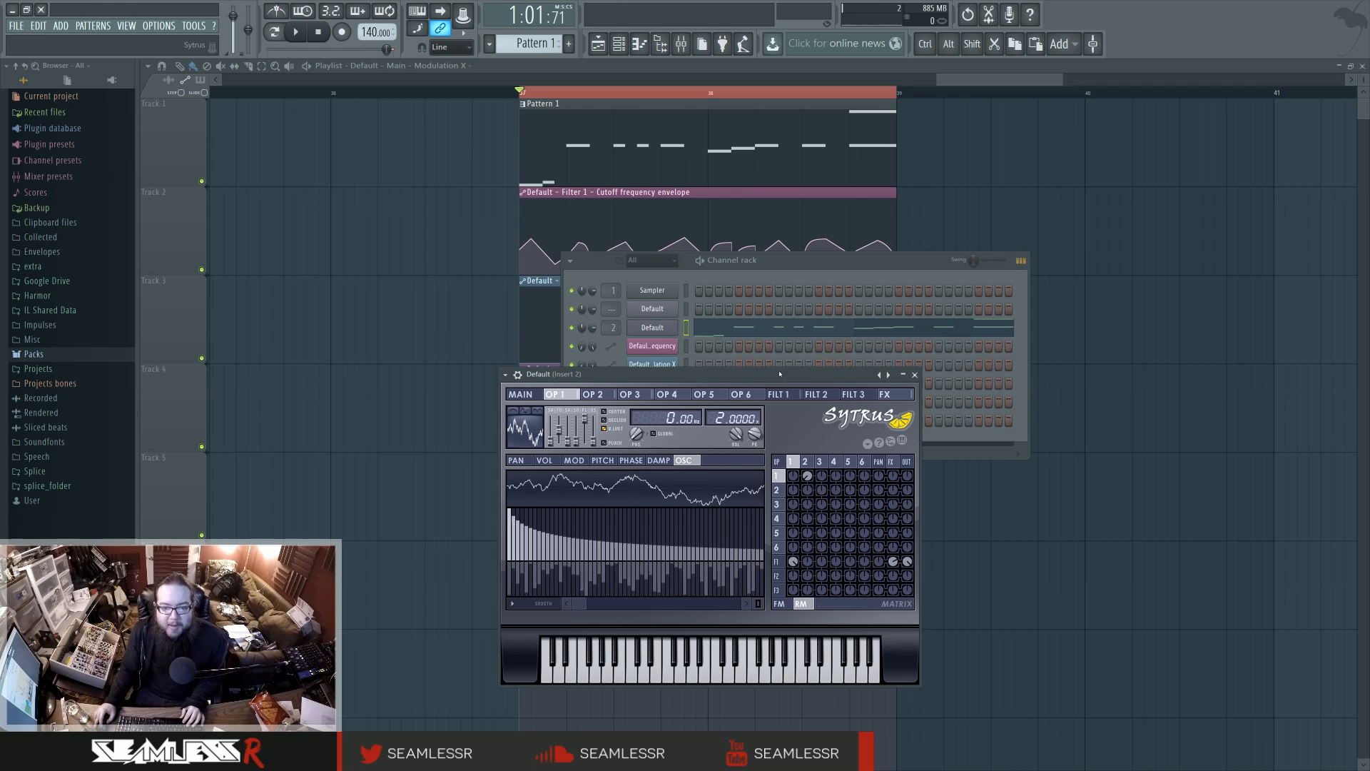
{"action": "left_click_drag", "start_coordinate": [826, 264], "coordinate": [1096, 260]}
{"action": "left_click_drag", "start_coordinate": [766, 380], "coordinate": [670, 357]}
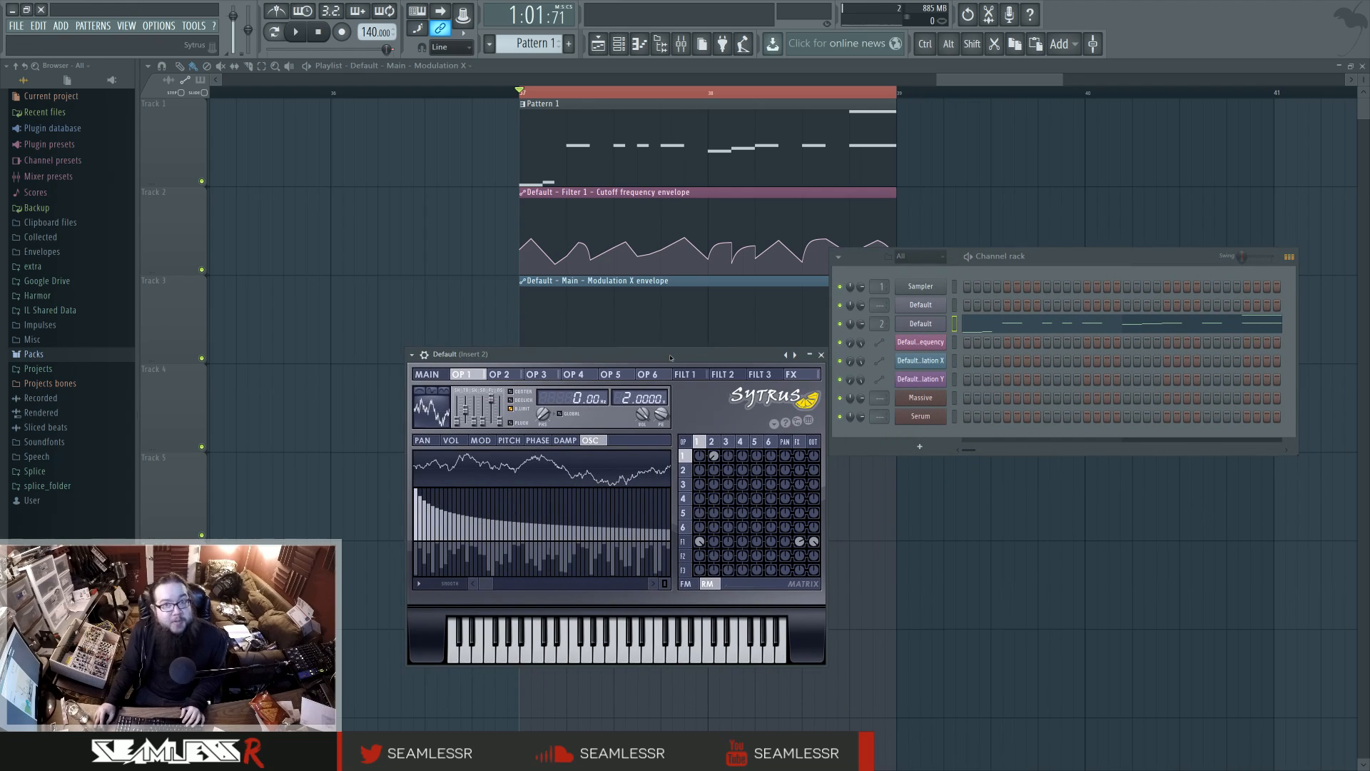